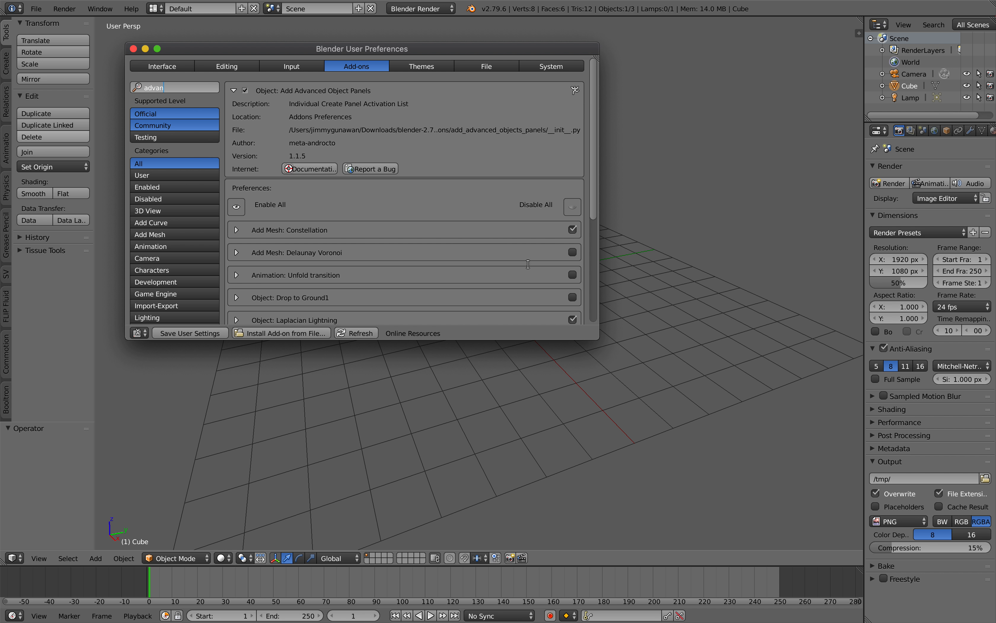
# - Enlarge the preferences window to review the Add Advanced Object Panels add-on settings, and close the preferences
pyautogui.moveTo(601, 341); pyautogui.dragTo(644, 463)
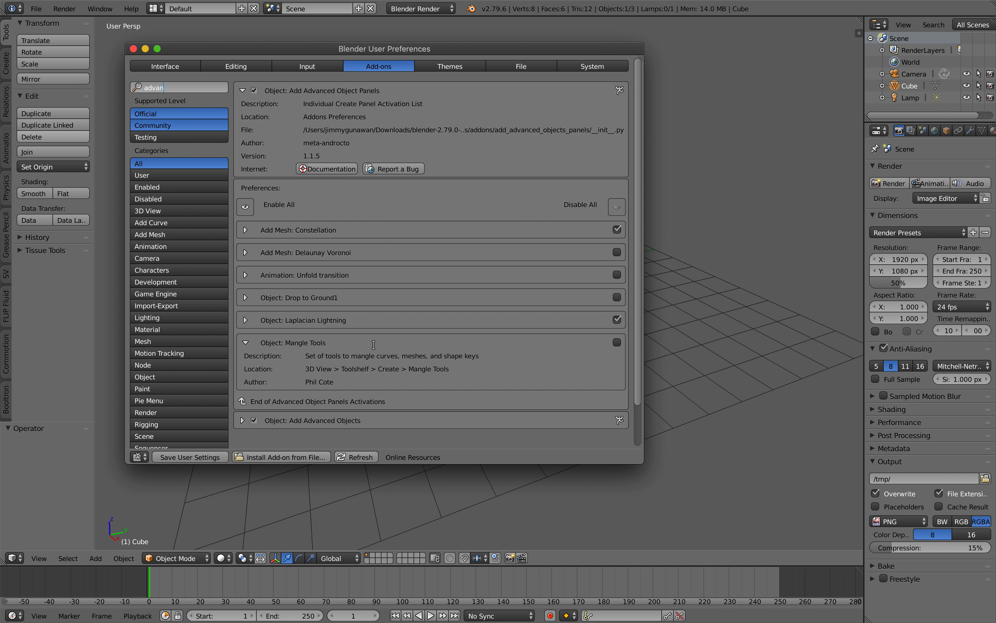
pyautogui.press('Return')
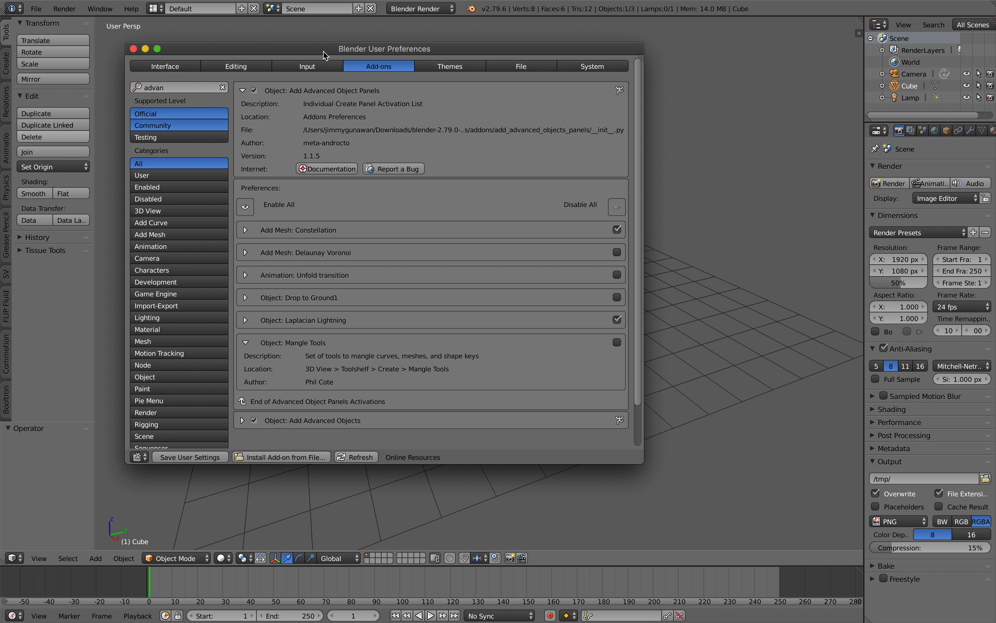
pyautogui.moveTo(324, 55); pyautogui.dragTo(363, 61)
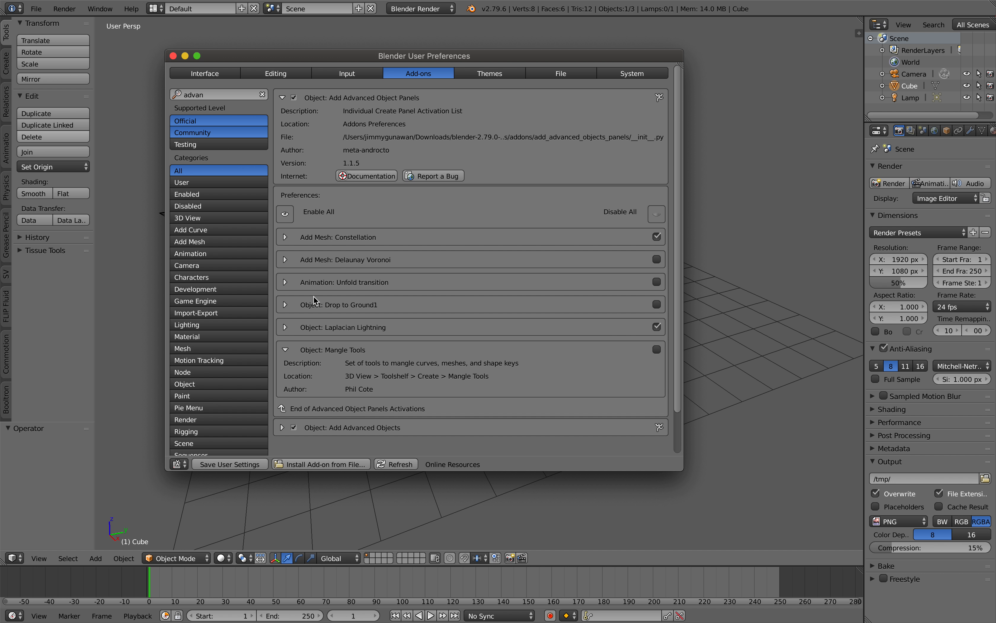
pyautogui.click(285, 95)
pyautogui.click(286, 100)
pyautogui.click(173, 56)
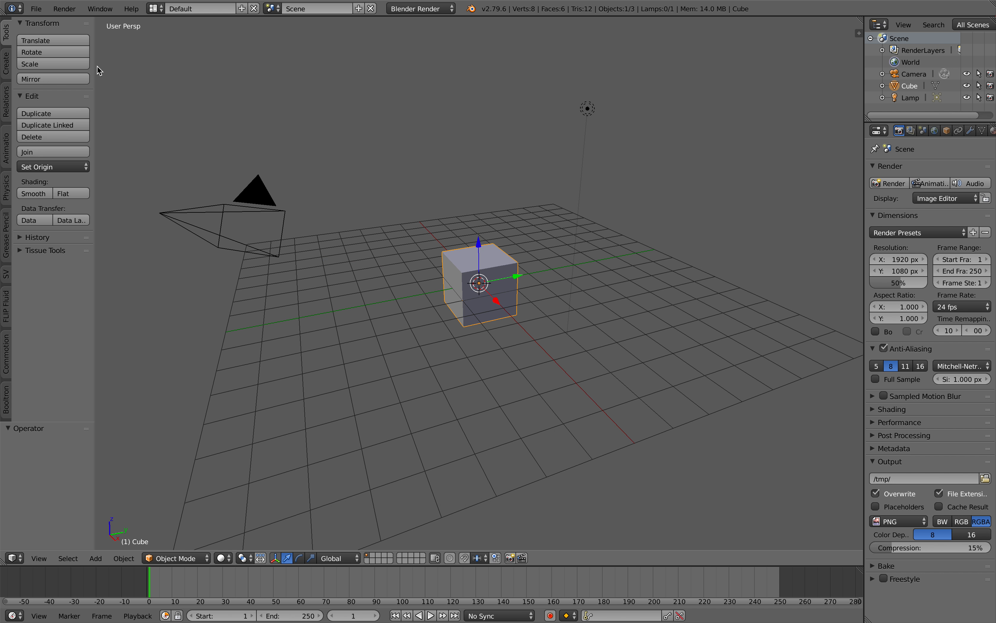
# - Show the creation tools in a wider tool shelf, collapse Add Primitive and expand the Laplacian Lightning settings
pyautogui.click(6, 62)
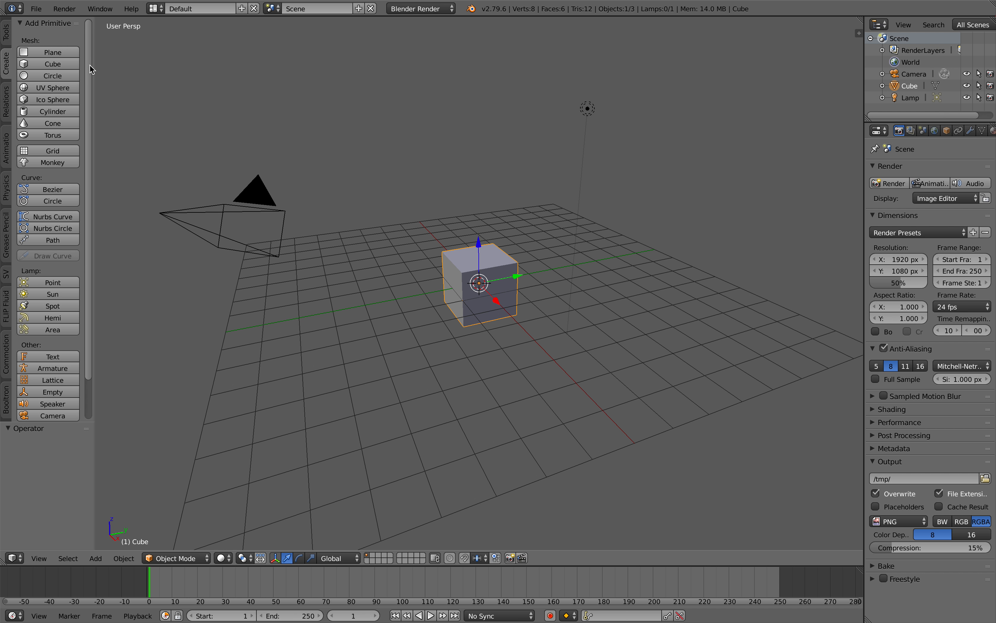
pyautogui.moveTo(94, 70); pyautogui.dragTo(159, 74)
pyautogui.click(58, 24)
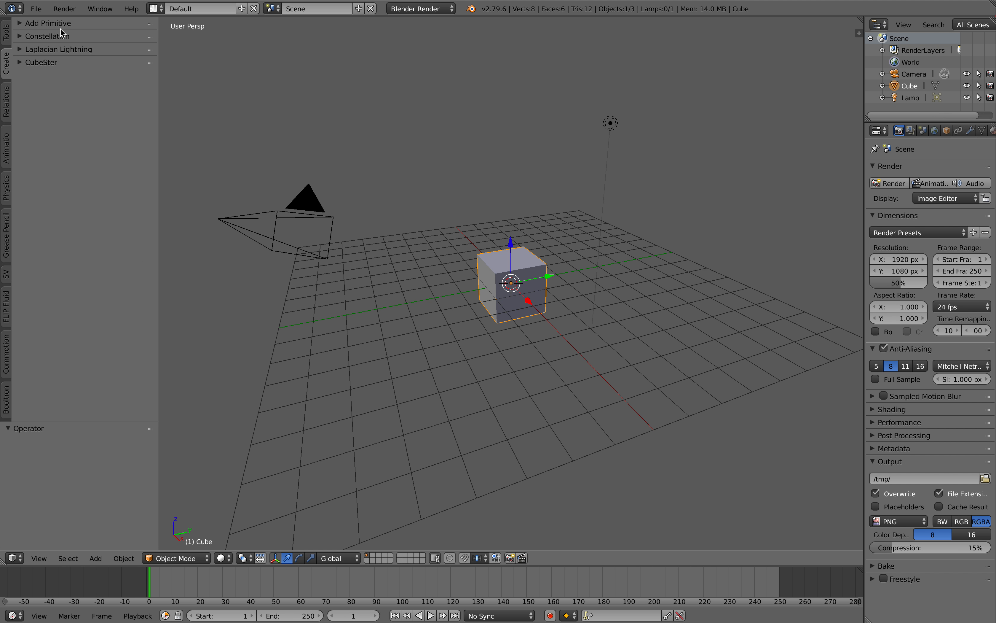
pyautogui.click(49, 64)
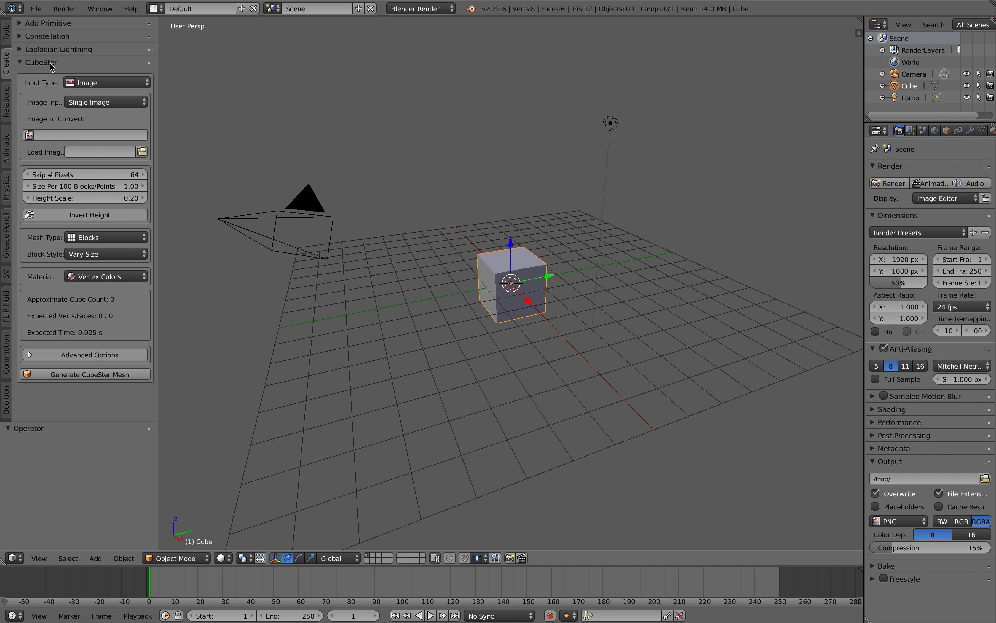
pyautogui.click(53, 62)
pyautogui.click(70, 49)
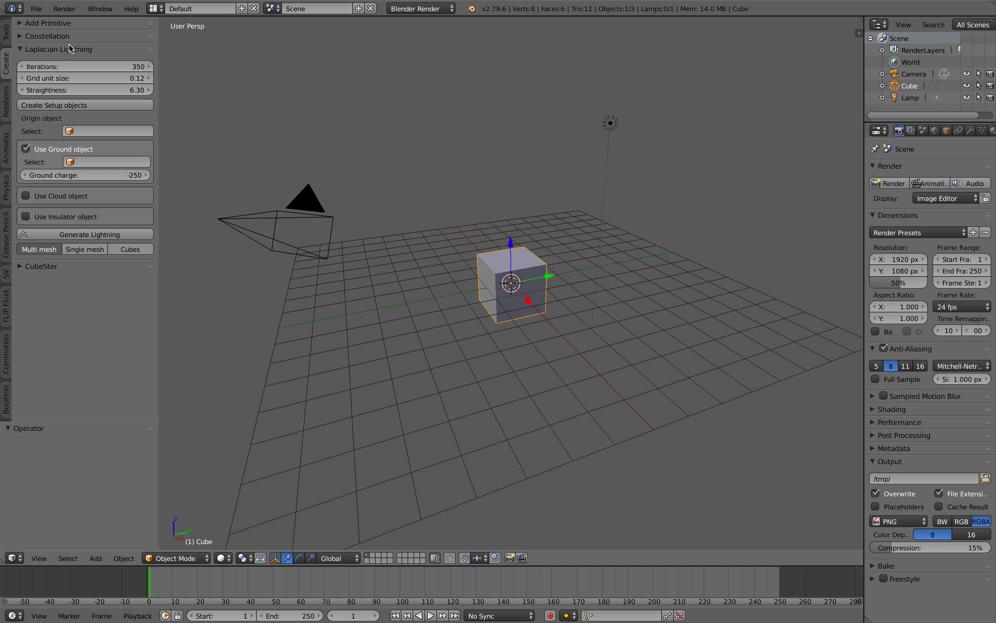
# - Delete all default objects from the scene
pyautogui.moveTo(364, 135); pyautogui.dragTo(352, 137, button='middle')
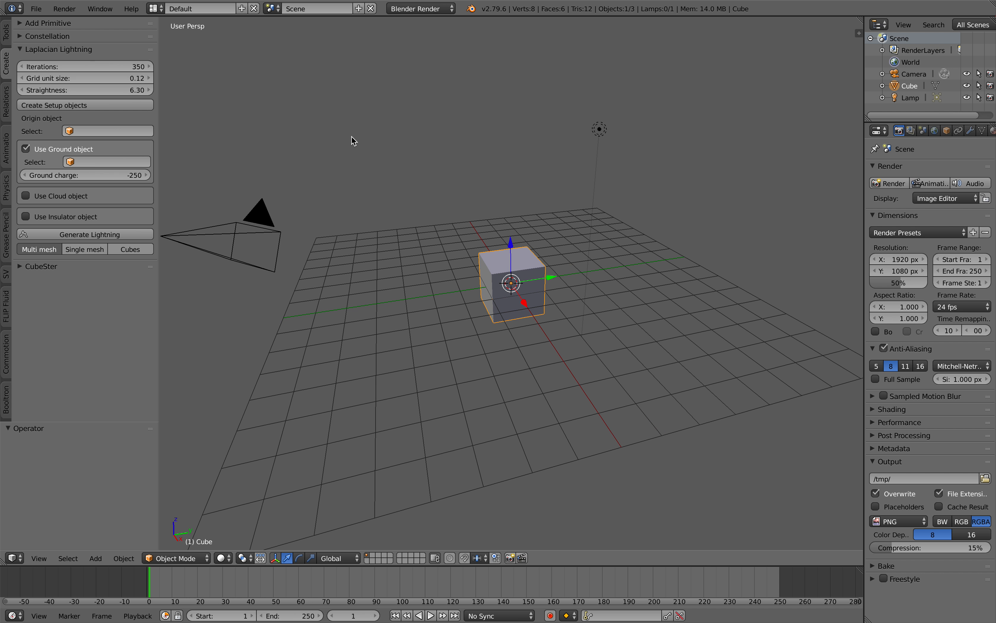
pyautogui.moveTo(428, 162); pyautogui.dragTo(497, 205, button='middle')
pyautogui.press('a')
pyautogui.press('a')
pyautogui.press('Delete')
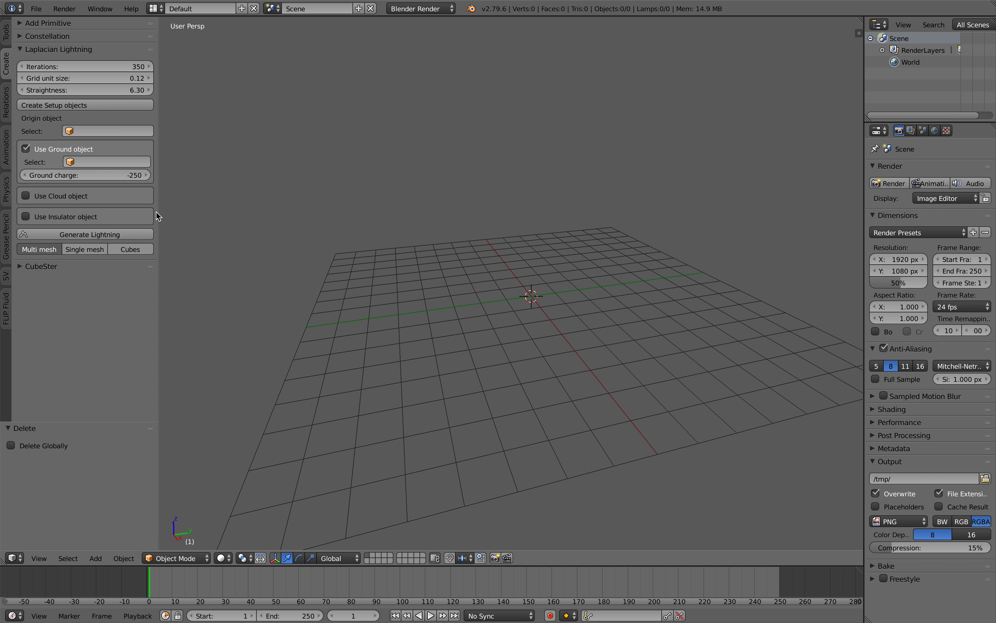
# - Widen the tool shelf and create the Laplacian Lightning setup objects in the empty scene
pyautogui.moveTo(158, 211); pyautogui.dragTo(196, 214)
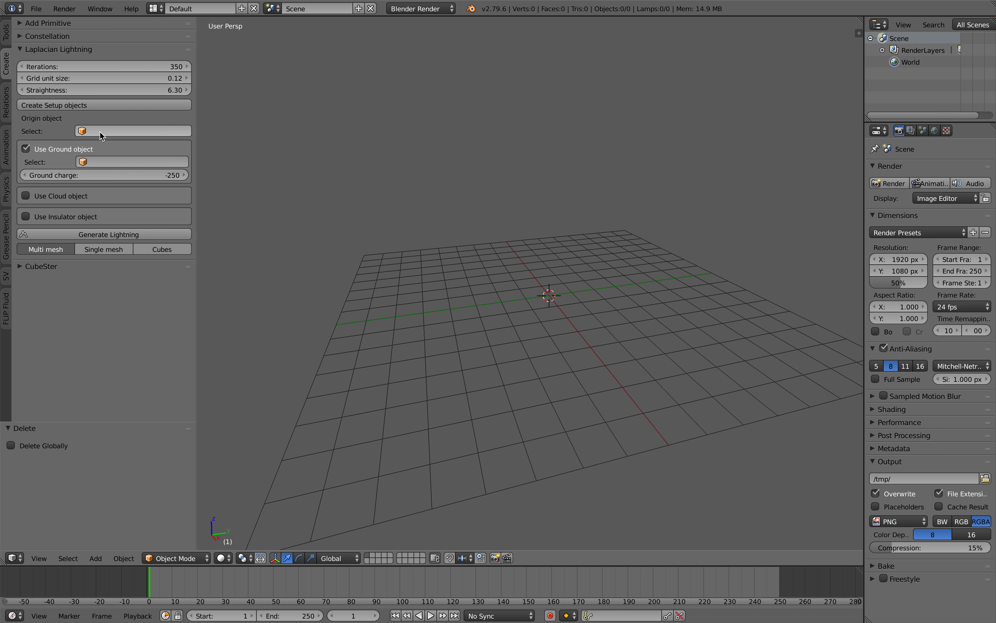
pyautogui.click(91, 108)
pyautogui.scroll(-3, 398, 198)
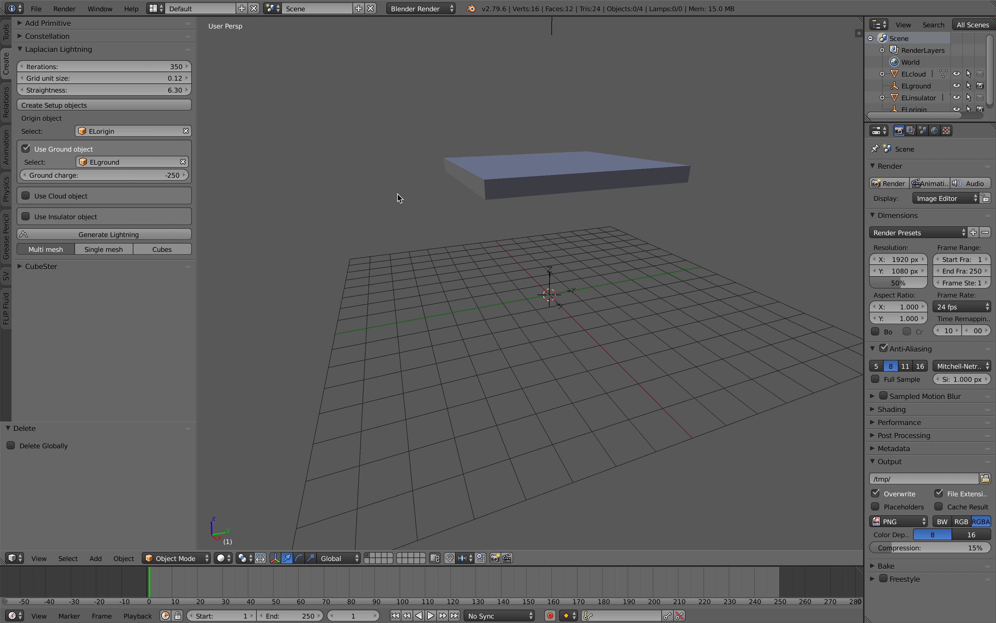
pyautogui.scroll(-2, 434, 209)
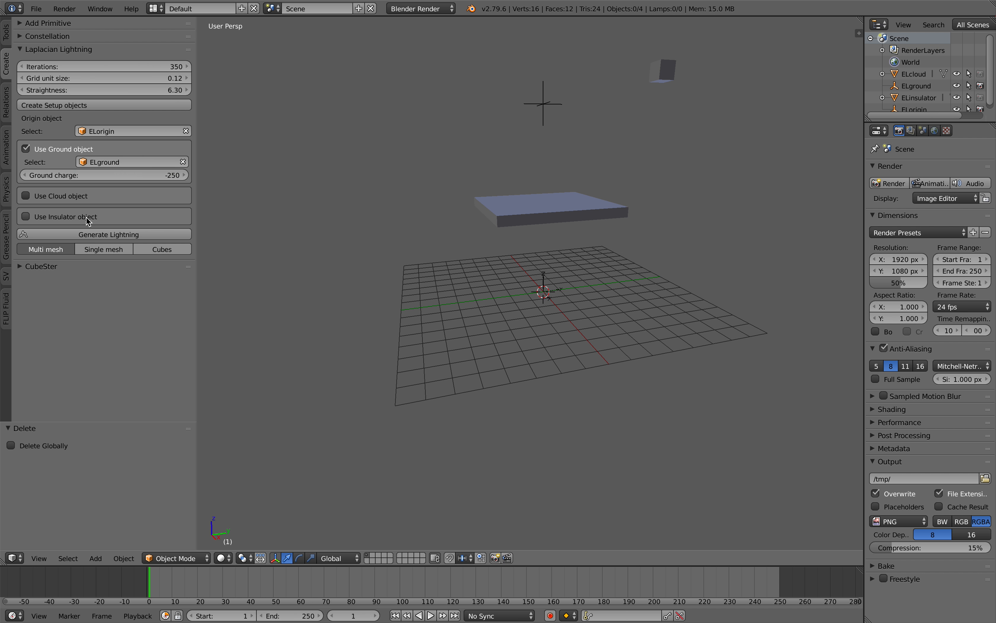
pyautogui.scroll(1, 490, 193)
pyautogui.scroll(1, 551, 214)
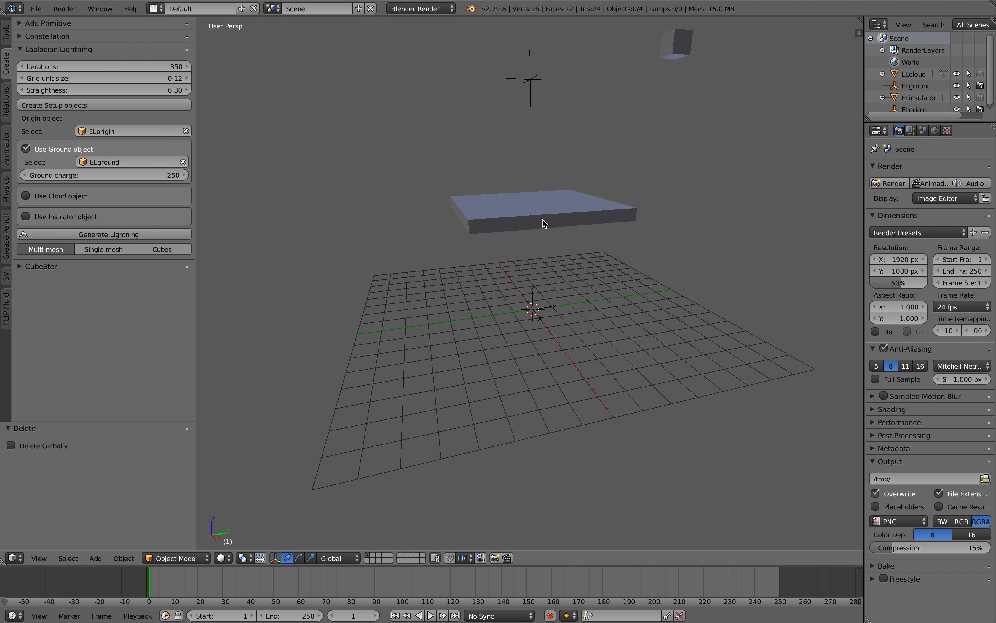
pyautogui.scroll(5, 535, 237)
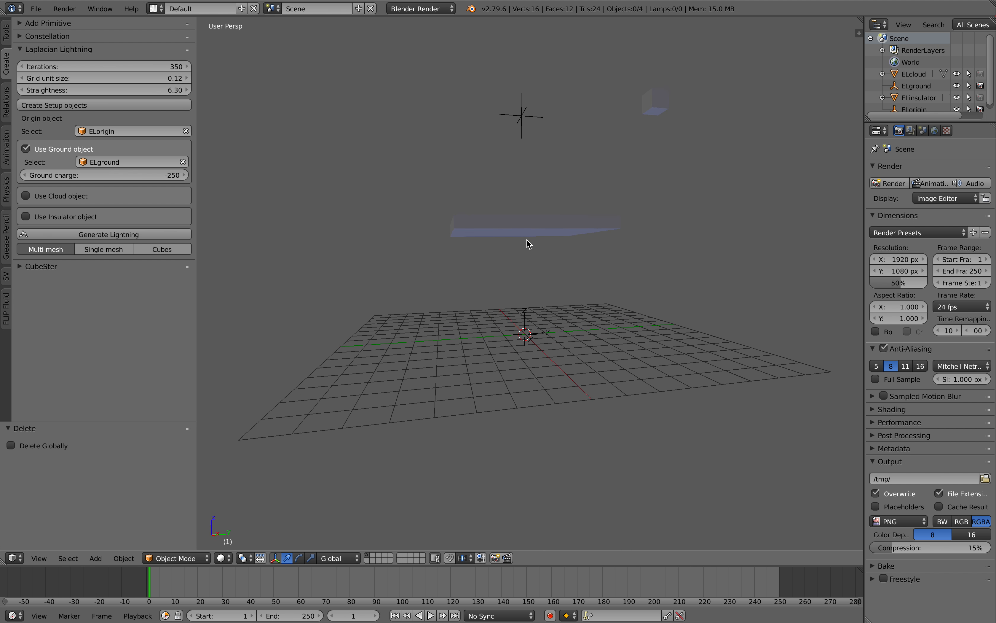
pyautogui.scroll(-2, 400, 226)
# - Generate multi-mesh lightning between the ELorigin and ELground objects, and deselect everything
pyautogui.click(172, 235)
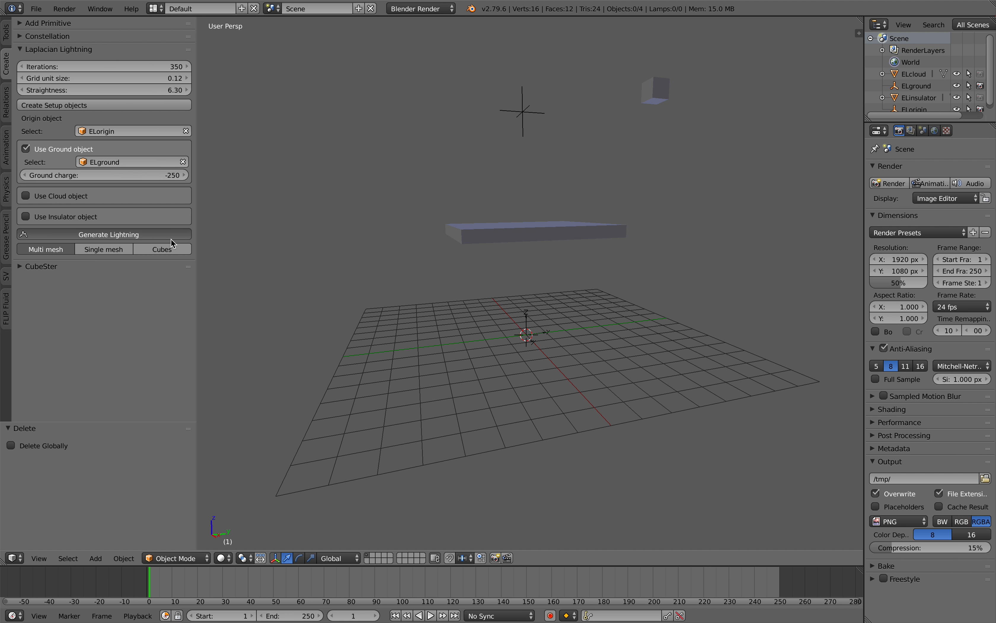
pyautogui.scroll(3, 420, 270)
pyautogui.moveTo(485, 203); pyautogui.dragTo(509, 209, button='middle')
pyautogui.rightClick(502, 209)
pyautogui.rightClick(516, 182)
pyautogui.rightClick(518, 185)
pyautogui.moveTo(514, 200); pyautogui.dragTo(447, 216, button='middle')
pyautogui.press('a')
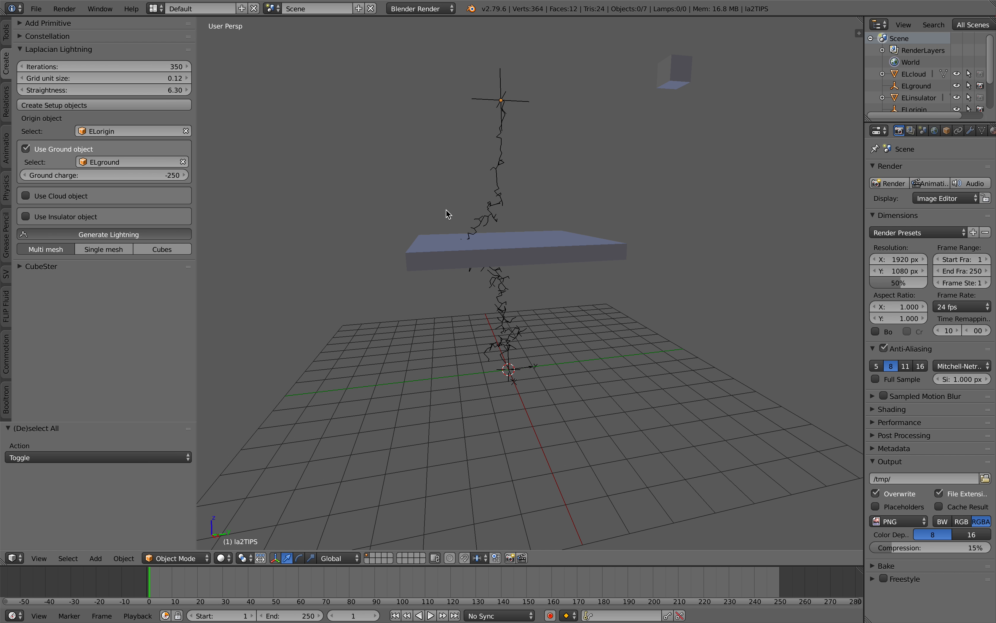
pyautogui.moveTo(451, 213); pyautogui.dragTo(485, 207, button='middle')
pyautogui.moveTo(603, 335); pyautogui.dragTo(568, 351, button='middle')
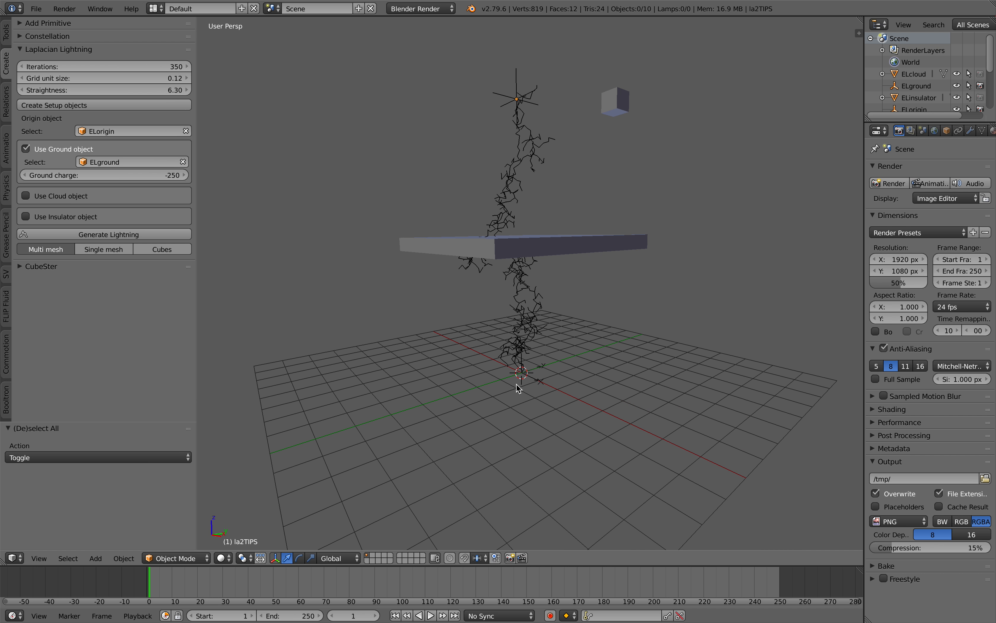
# - Move the ELorigin object by about -1.49 in X, -3.90 in Y and 0.11 in Z
pyautogui.moveTo(524, 378); pyautogui.dragTo(546, 401, button='middle')
pyautogui.rightClick(501, 137)
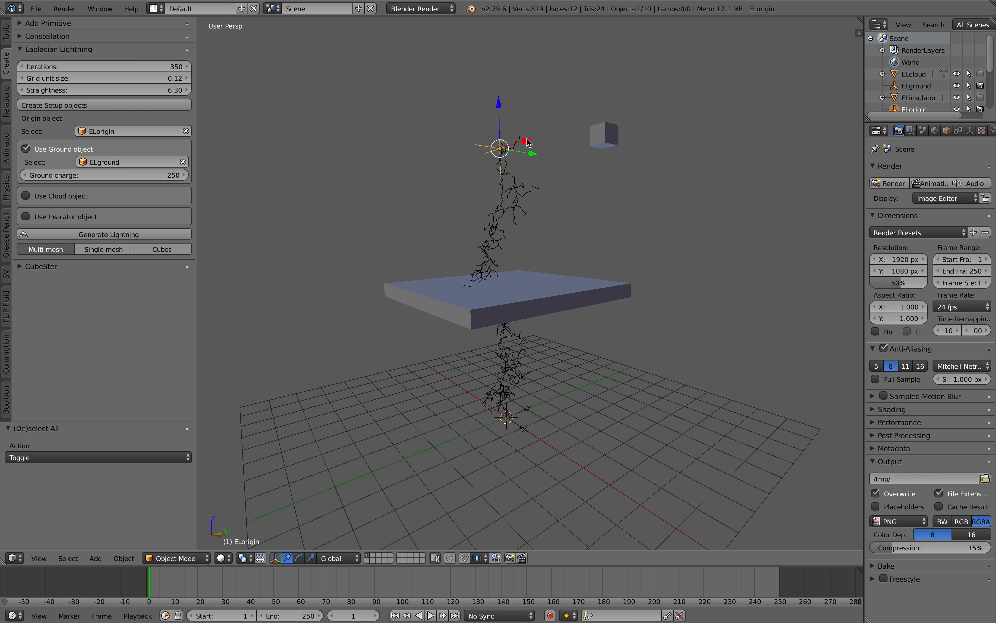
pyautogui.moveTo(527, 138); pyautogui.dragTo(502, 179, button='middle')
pyautogui.press('g')
pyautogui.click(366, 181)
pyautogui.moveTo(389, 189); pyautogui.dragTo(276, 196, button='middle')
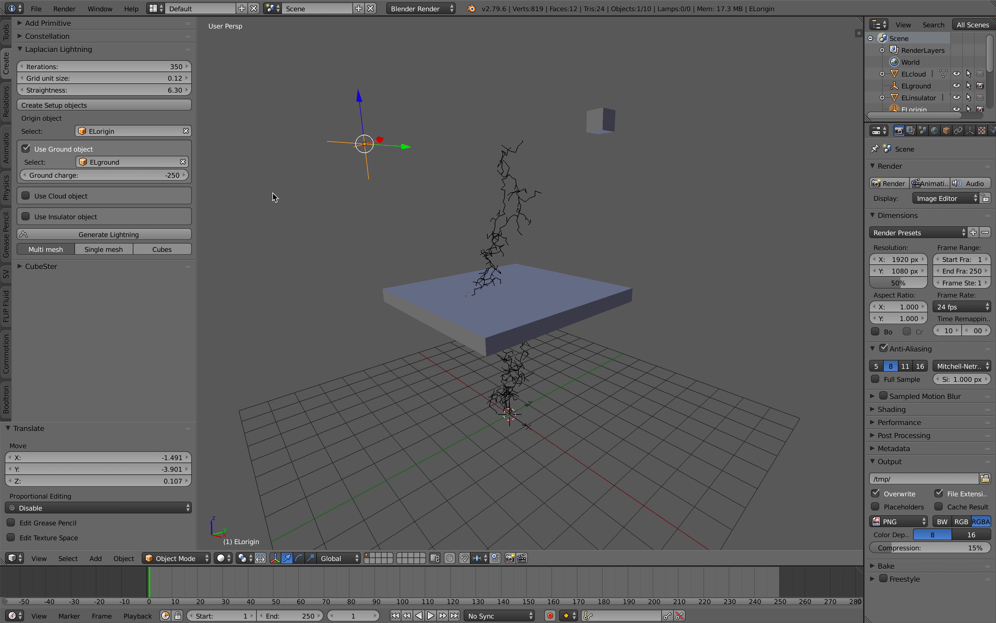
# - Generate three more multi-mesh lightning bolts from the moved origin object
pyautogui.click(140, 236)
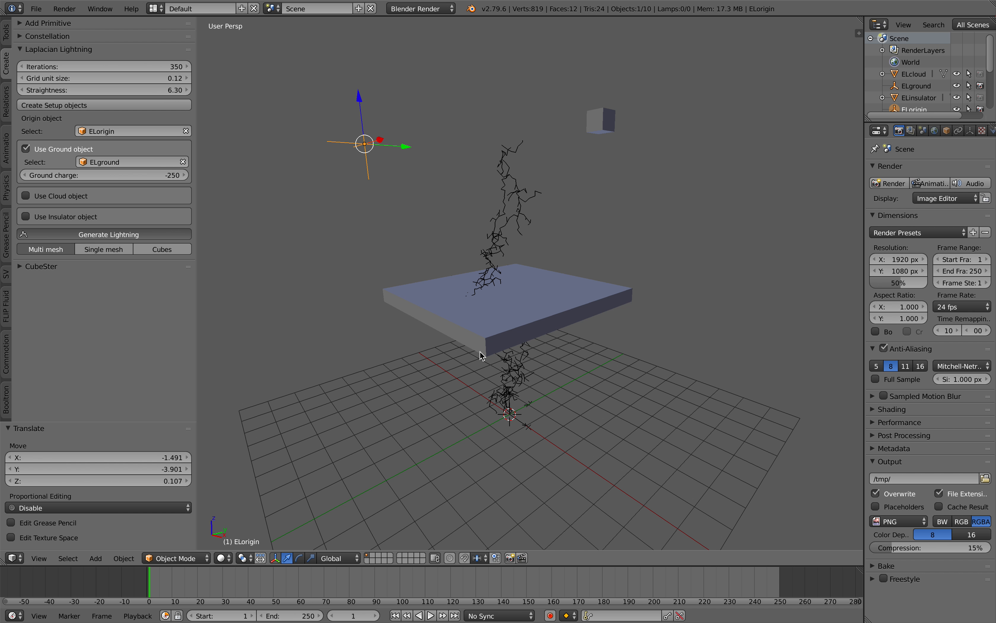
pyautogui.moveTo(506, 399); pyautogui.dragTo(534, 391, button='middle')
pyautogui.moveTo(493, 300); pyautogui.dragTo(316, 295, button='middle')
pyautogui.click(157, 237)
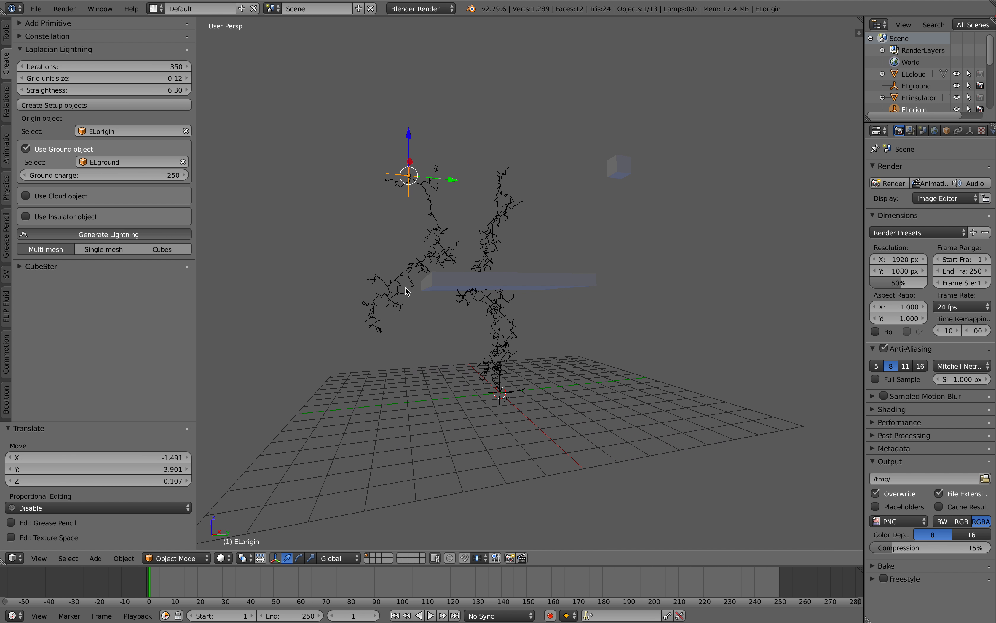
pyautogui.moveTo(462, 230); pyautogui.dragTo(485, 233, button='middle')
pyautogui.click(179, 239)
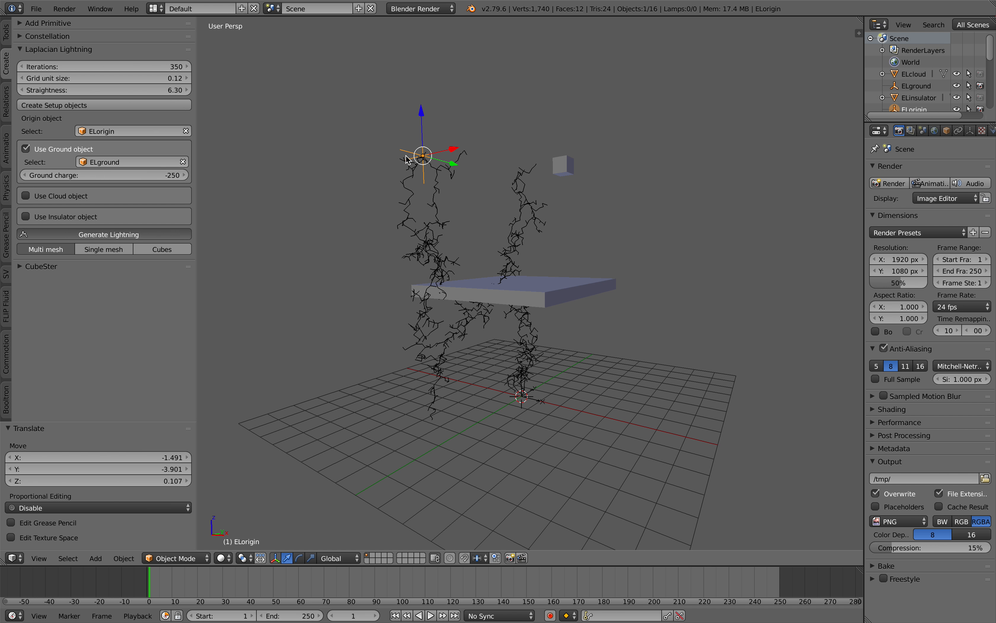
# - Select the newest bolt's main branch, widen the properties area, and deselect everything
pyautogui.rightClick(405, 210)
pyautogui.moveTo(463, 217); pyautogui.dragTo(436, 218, button='middle')
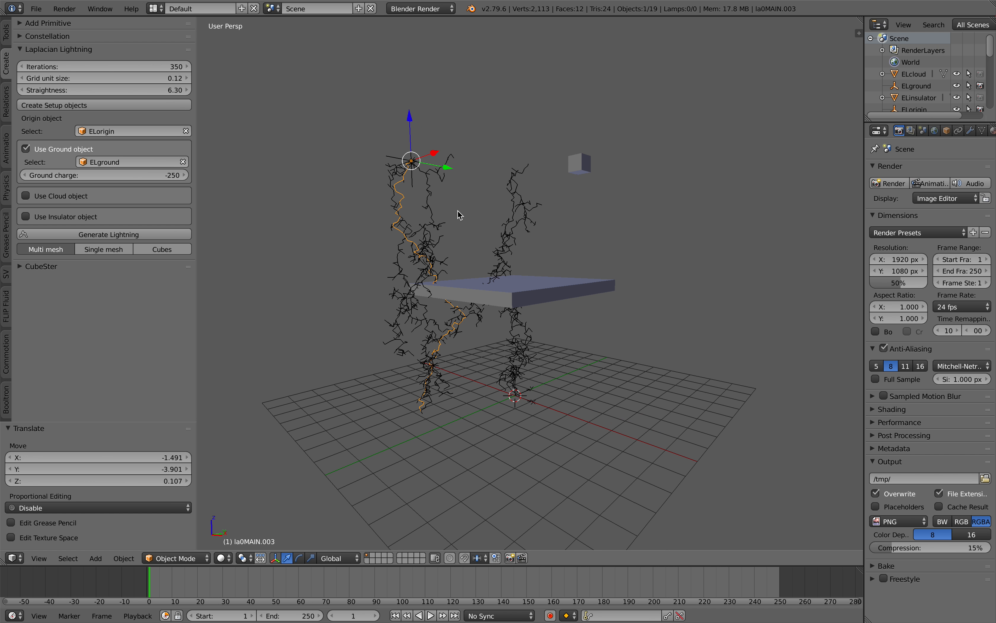
pyautogui.moveTo(864, 165); pyautogui.dragTo(737, 173)
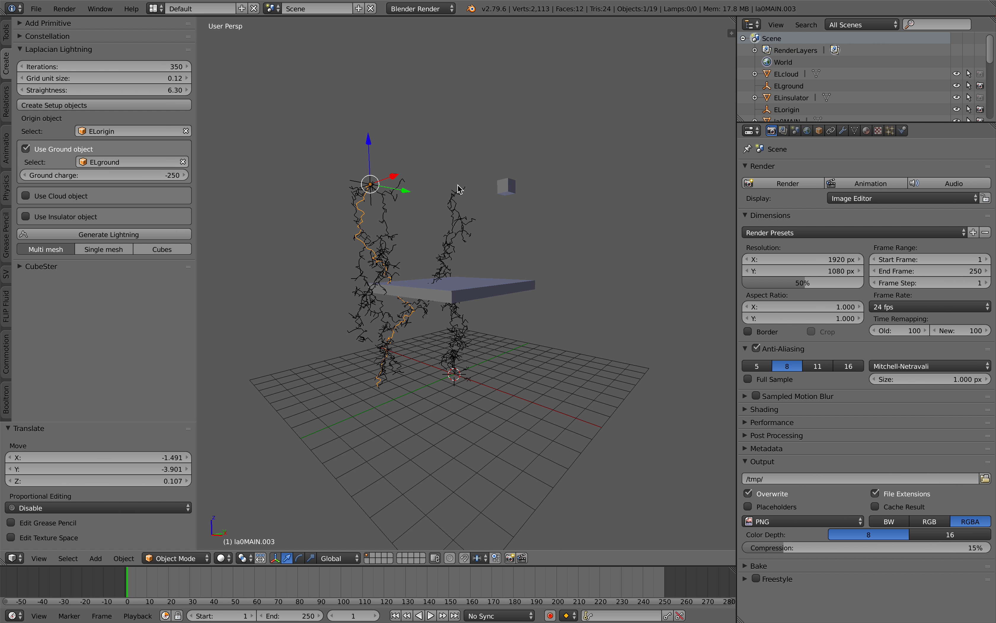
pyautogui.moveTo(410, 263); pyautogui.dragTo(435, 265, button='middle')
pyautogui.press('a')
pyautogui.press('a')
pyautogui.press('a')
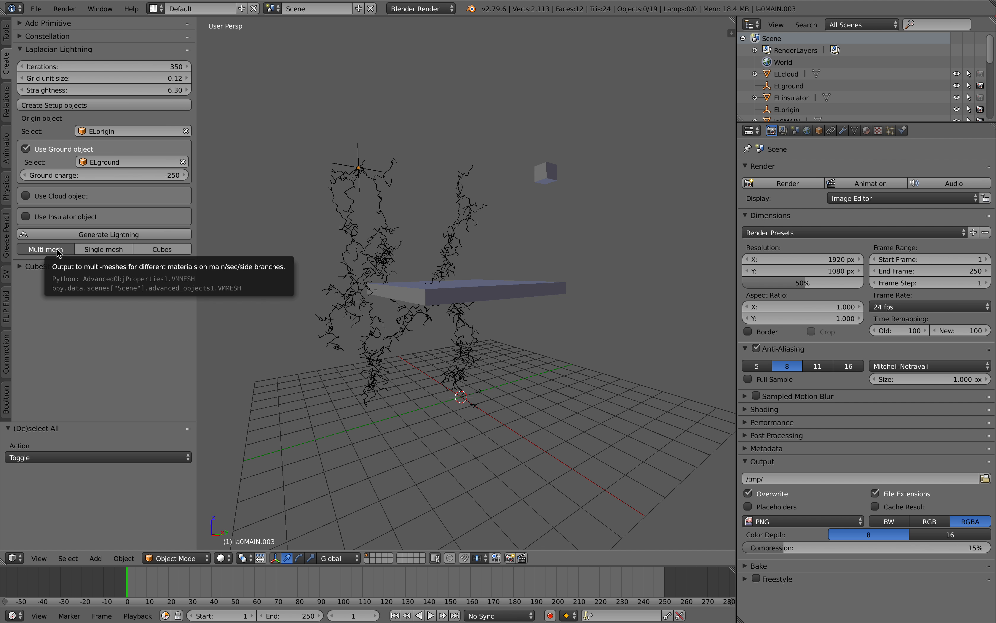
# - Switch the lightning output to Single mesh and generate two bolts
pyautogui.click(100, 250)
pyautogui.click(141, 236)
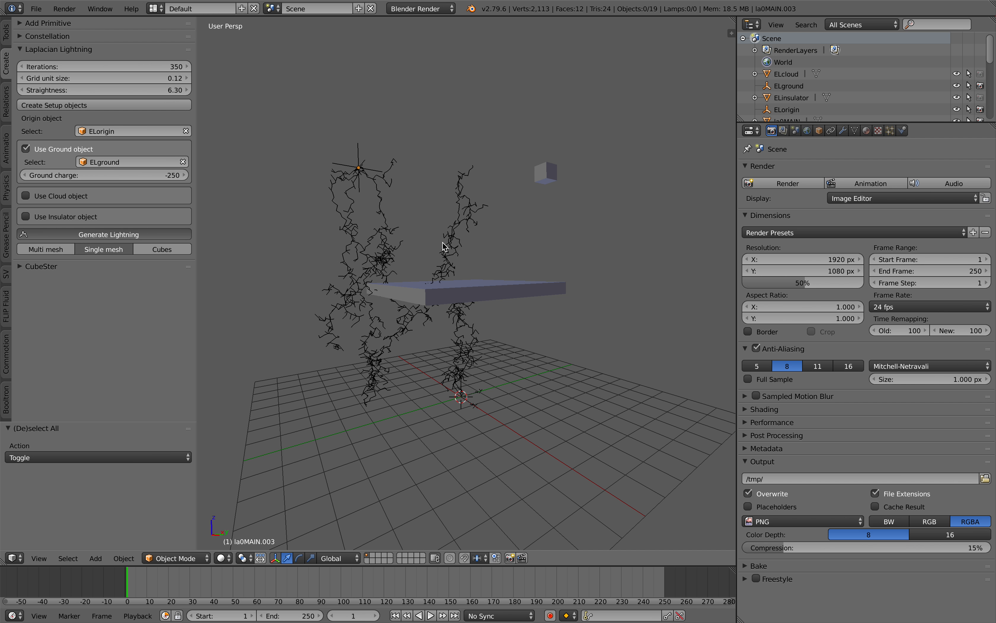
pyautogui.moveTo(443, 242)
pyautogui.mouseDown(button='middle')
pyautogui.moveTo(469, 243)
pyautogui.moveTo(448, 242)
pyautogui.mouseUp(button='middle')
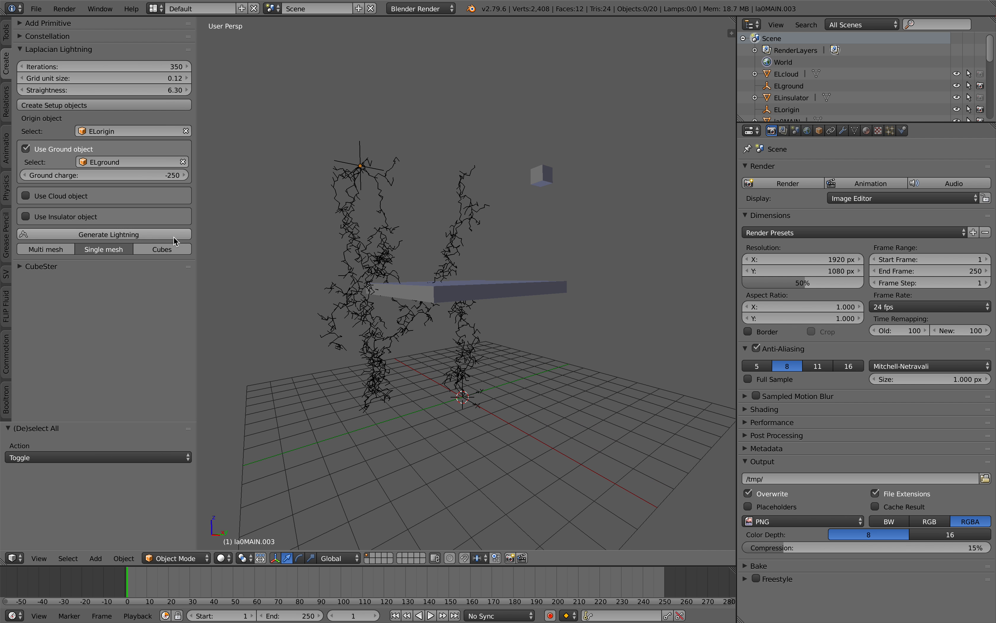
pyautogui.click(157, 237)
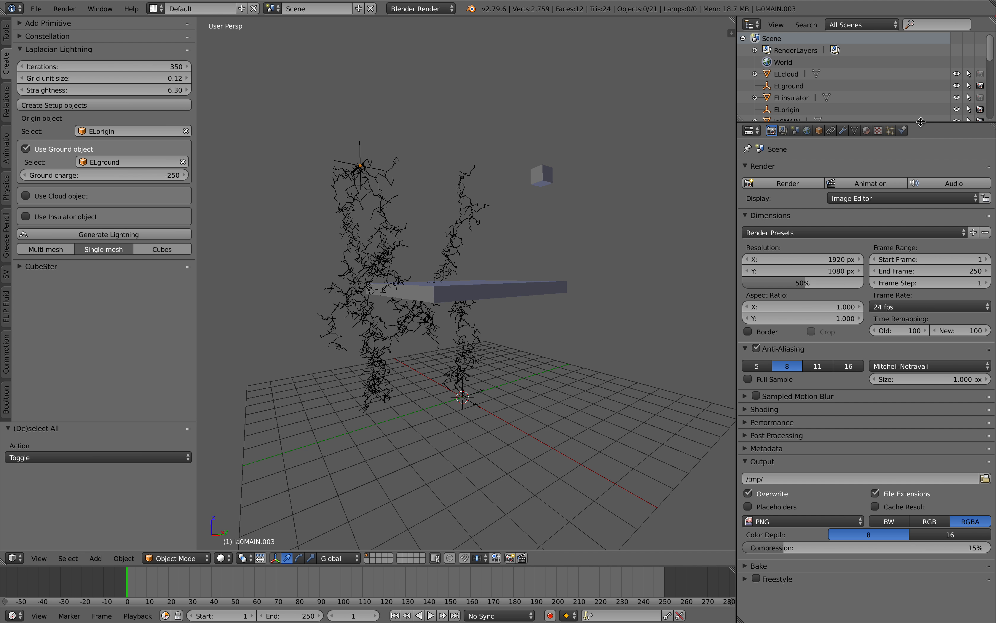
# - Move the newest single-mesh bolt by about 5.39 in X, 7.44 in Y and -0.18 in Z
pyautogui.moveTo(924, 122); pyautogui.dragTo(923, 129)
pyautogui.rightClick(387, 225)
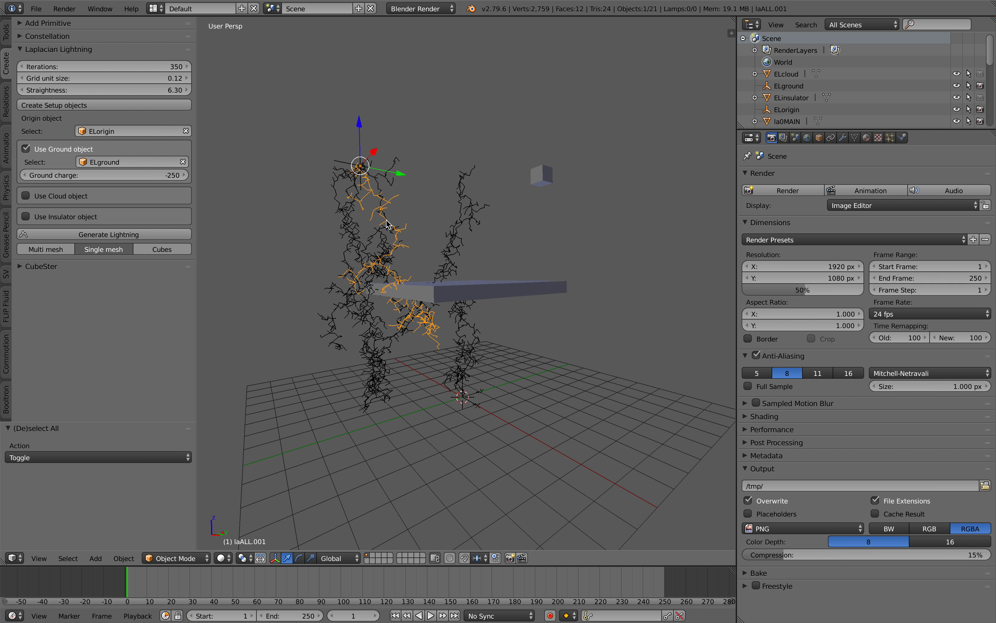
pyautogui.press('g')
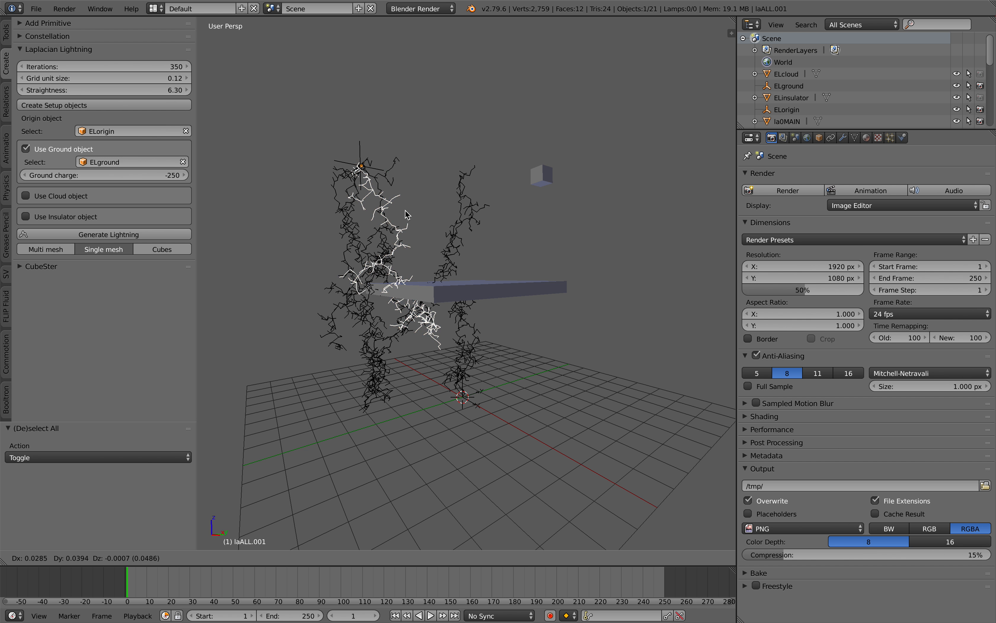
pyautogui.click(594, 225)
pyautogui.keyDown('shift'); pyautogui.moveTo(593, 225); pyautogui.dragTo(537, 236, button='middle'); pyautogui.keyUp('shift')
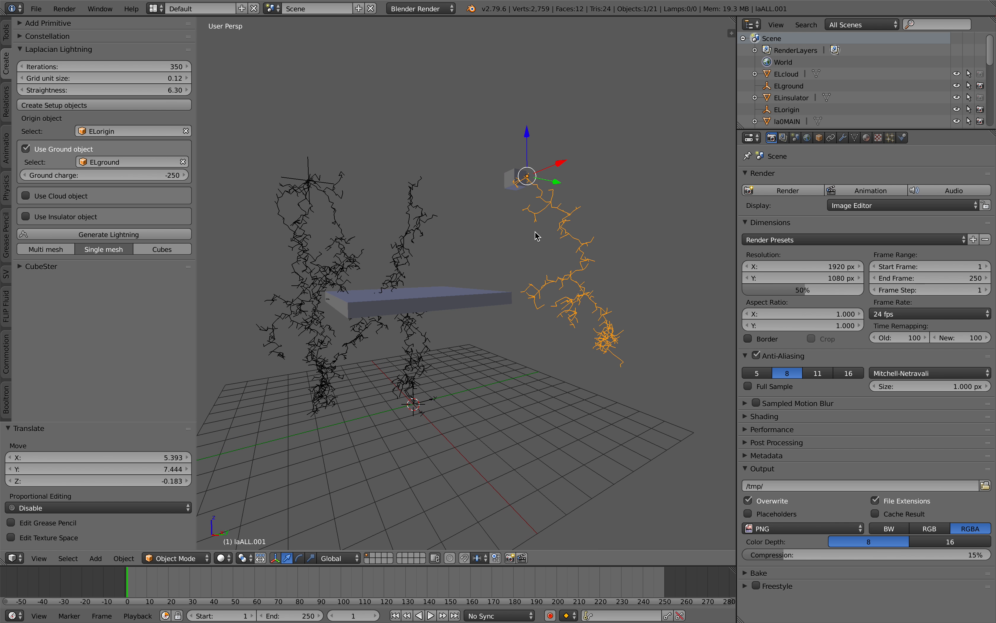
# - Convert the moved single-mesh lightning bolt to a curve
pyautogui.press('space')
pyautogui.write('conv')
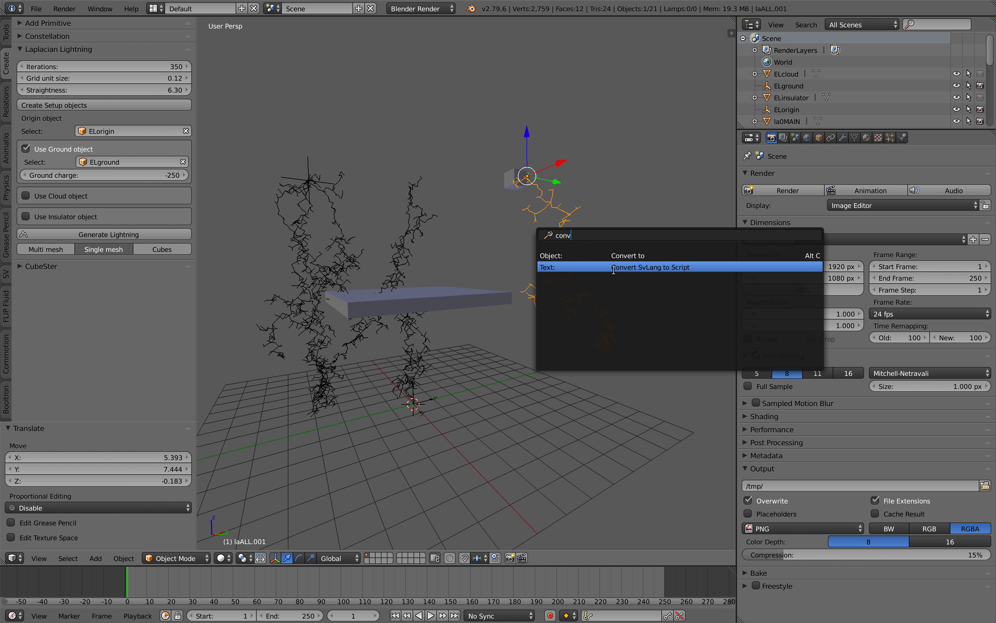
pyautogui.click(615, 255)
pyautogui.click(542, 255)
# - Set the bolt curve's bevel depth to 0.154 and deselect it
pyautogui.moveTo(542, 263); pyautogui.dragTo(506, 267, button='middle')
pyautogui.scroll(3, 506, 268)
pyautogui.click(854, 138)
pyautogui.moveTo(921, 353); pyautogui.dragTo(936, 353)
pyautogui.press('a')
pyautogui.scroll(-6, 535, 273)
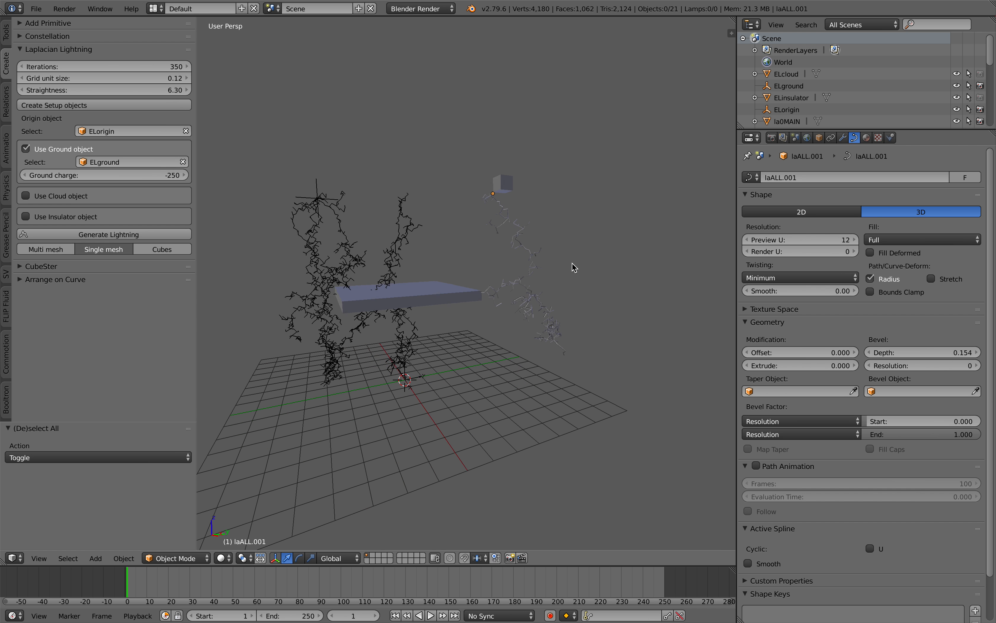
# - Add a Build modifier to the thickened curve bolt
pyautogui.scroll(3, 572, 263)
pyautogui.moveTo(571, 262); pyautogui.dragTo(567, 261, button='middle')
pyautogui.scroll(-2, 567, 260)
pyautogui.scroll(2, 568, 261)
pyautogui.rightClick(572, 261)
pyautogui.moveTo(737, 230); pyautogui.dragTo(764, 231)
pyautogui.click(870, 137)
pyautogui.click(868, 177)
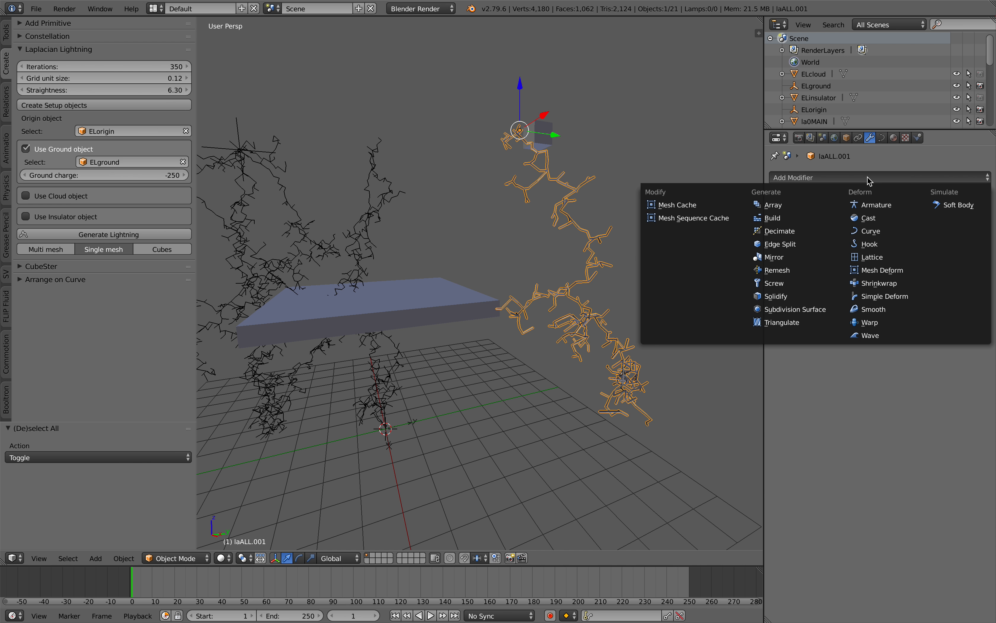
pyautogui.click(791, 217)
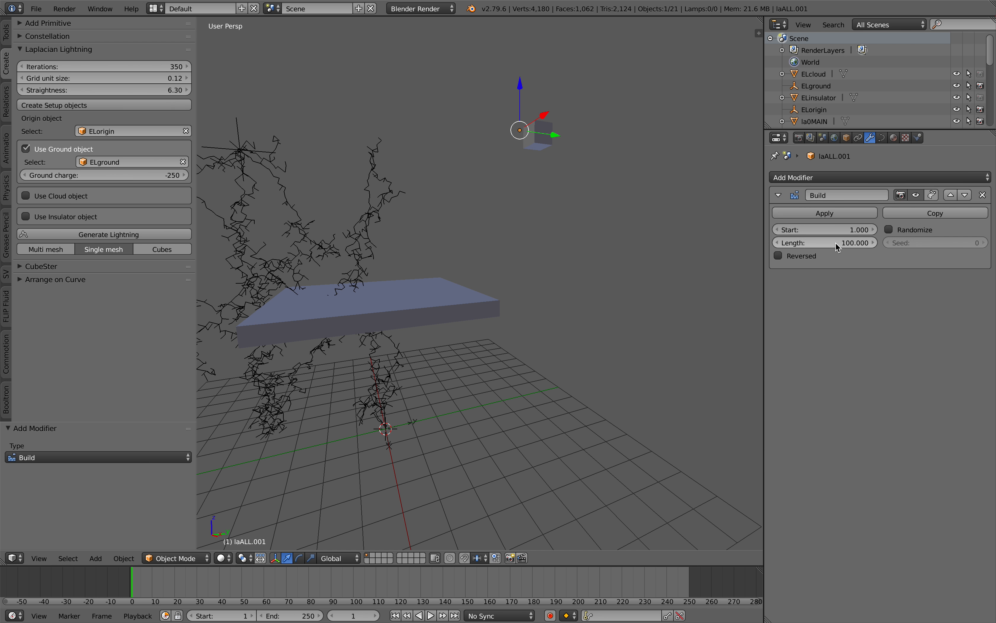
# - Set the curve bolt's Build length to 100 frames and preview the animation up to about frame 91
pyautogui.moveTo(848, 243); pyautogui.dragTo(835, 242)
pyautogui.click(845, 243)
pyautogui.write('100')
pyautogui.press('Return')
pyautogui.hotkey('alt', 'a')
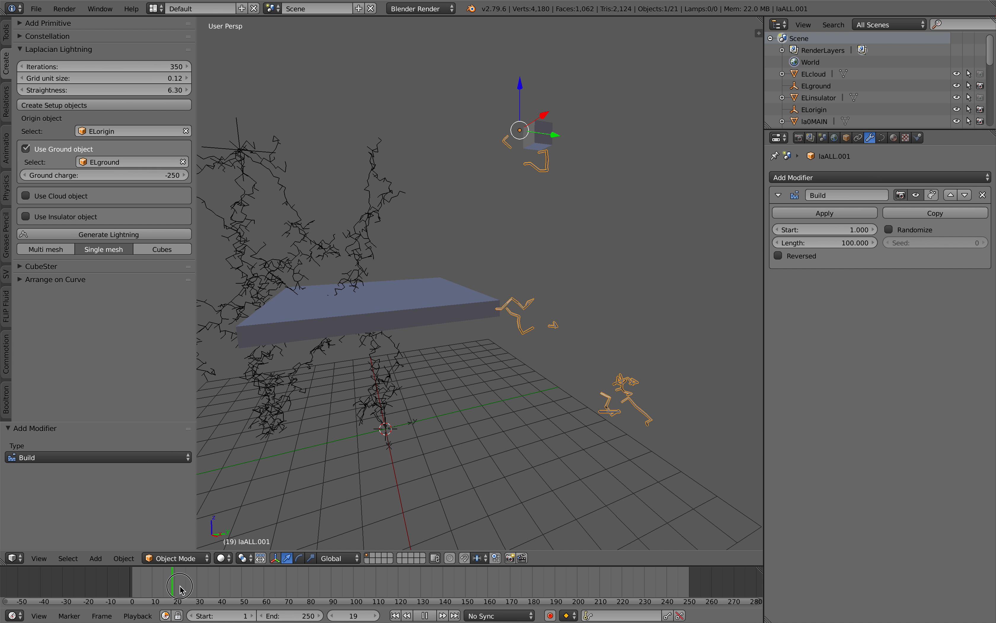
pyautogui.hotkey('alt', 'a')
pyautogui.scroll(-2, 566, 279)
pyautogui.moveTo(251, 576); pyautogui.dragTo(334, 593)
# - Move the single-mesh bolt beside the origin empty by about 7.39 in X, 12.93 in Y and 0.89 in Z
pyautogui.rightClick(400, 245)
pyautogui.rightClick(395, 235)
pyautogui.rightClick(334, 227)
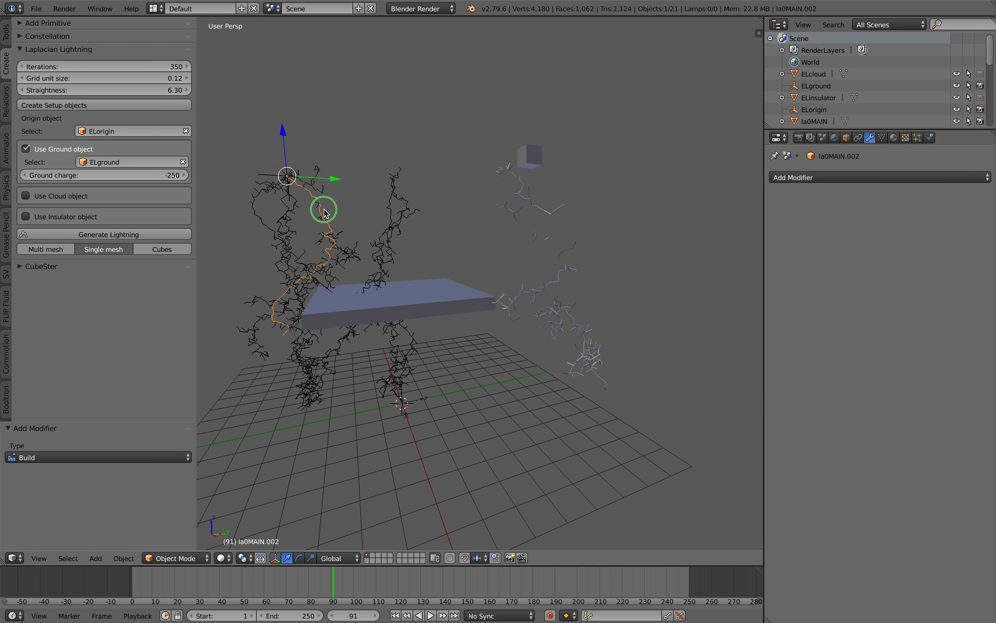
pyautogui.rightClick(337, 249)
pyautogui.rightClick(341, 242)
pyautogui.moveTo(303, 232); pyautogui.dragTo(341, 218, button='middle')
pyautogui.rightClick(284, 207)
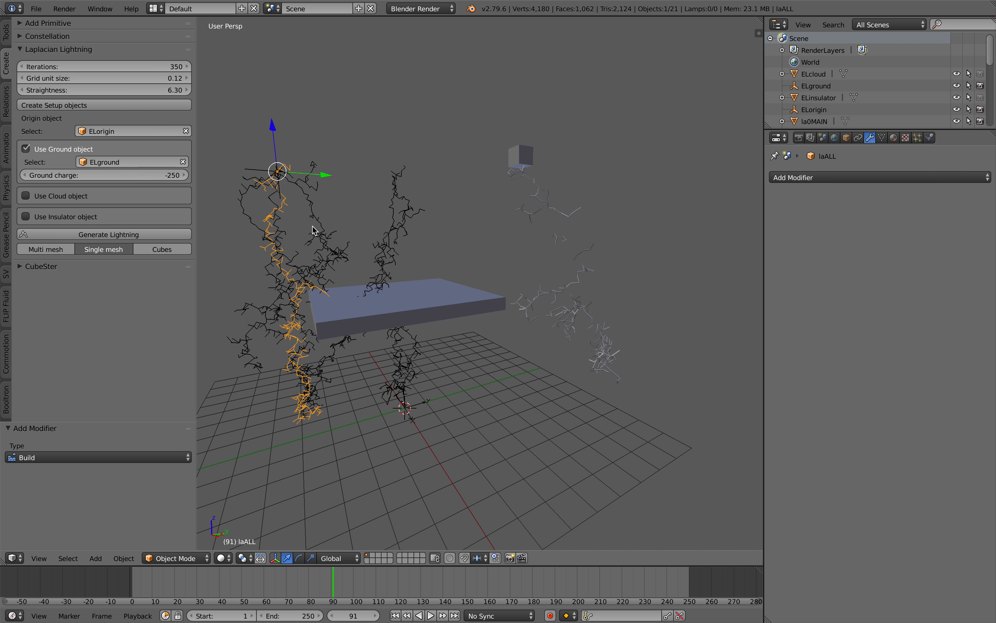
pyautogui.press('g')
pyautogui.click(706, 200)
# - Add a Build modifier with a length of 100 frames to the moved mesh bolt and play the animation
pyautogui.click(782, 177)
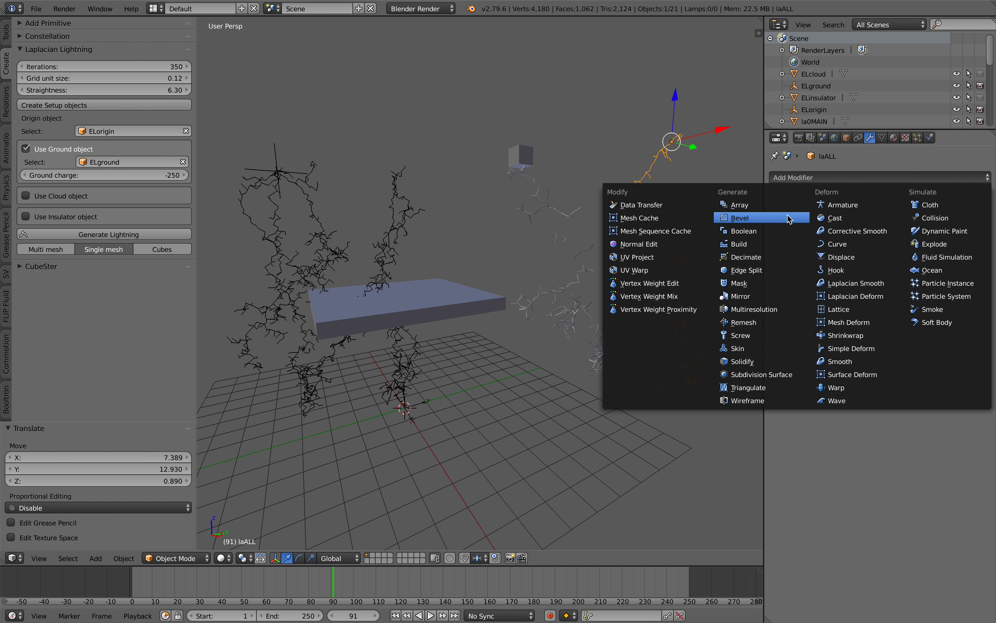
pyautogui.click(782, 243)
pyautogui.click(848, 243)
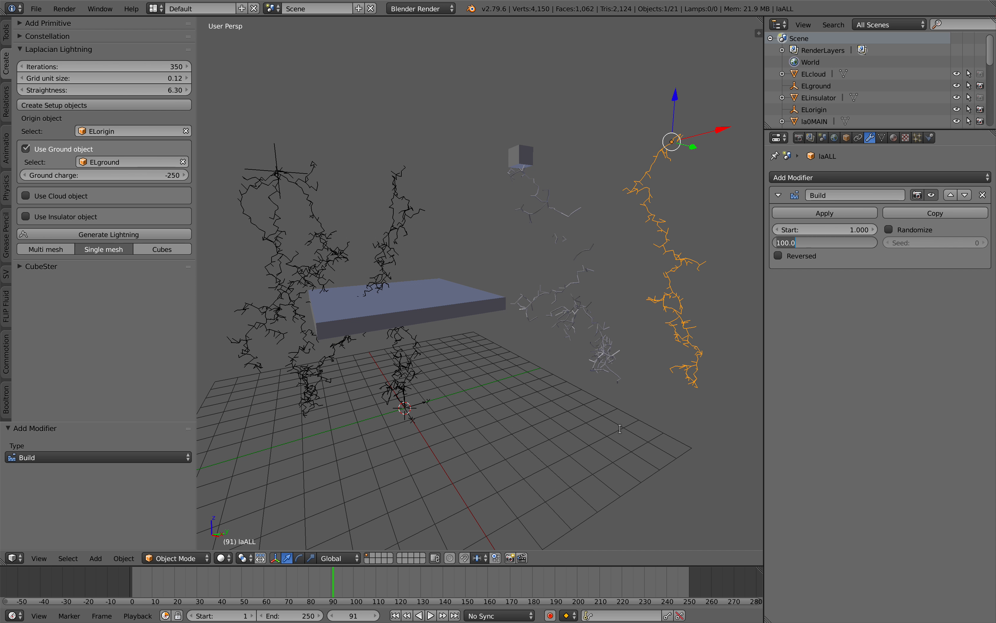
pyautogui.press('Return')
pyautogui.hotkey('alt', 'a')
pyautogui.moveTo(376, 603); pyautogui.dragTo(351, 587)
pyautogui.hotkey('alt', 'a')
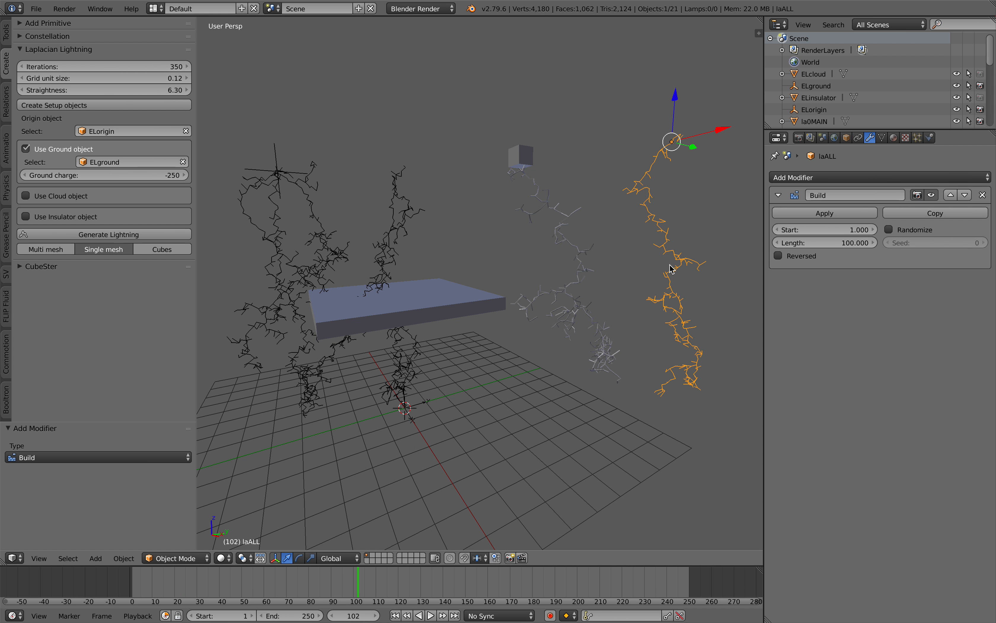
# - Scrub through the timeline to compare how the curve bolt and the mesh bolt build up
pyautogui.moveTo(664, 267); pyautogui.dragTo(630, 267, button='middle')
pyautogui.scroll(1, 627, 266)
pyautogui.scroll(-1, 623, 270)
pyautogui.scroll(1, 614, 272)
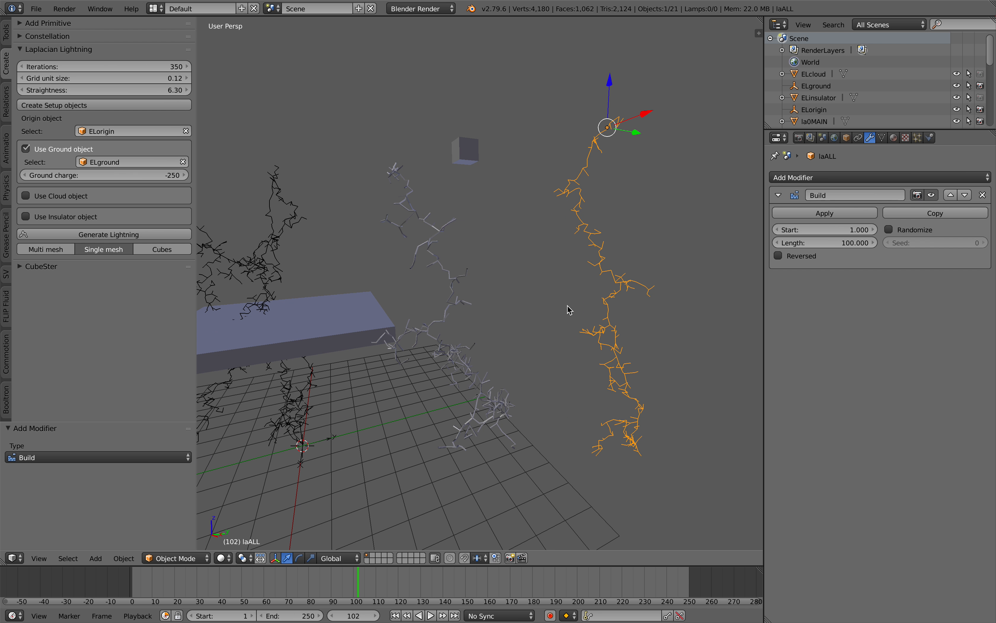
pyautogui.moveTo(131, 592); pyautogui.dragTo(349, 587)
pyautogui.moveTo(559, 364); pyautogui.dragTo(489, 367, button='middle')
pyautogui.moveTo(125, 585)
pyautogui.mouseDown()
pyautogui.moveTo(206, 603)
pyautogui.moveTo(349, 593)
pyautogui.moveTo(222, 577)
pyautogui.moveTo(372, 603)
pyautogui.mouseUp()
pyautogui.moveTo(594, 283); pyautogui.dragTo(575, 285, button='middle')
# - Trace the mesh bolt's side branch with a grease pencil stroke and scrub to frame 66 to compare the build order
pyautogui.moveTo(536, 226)
pyautogui.mouseDown()
pyautogui.moveTo(556, 277)
pyautogui.moveTo(615, 280)
pyautogui.mouseUp()
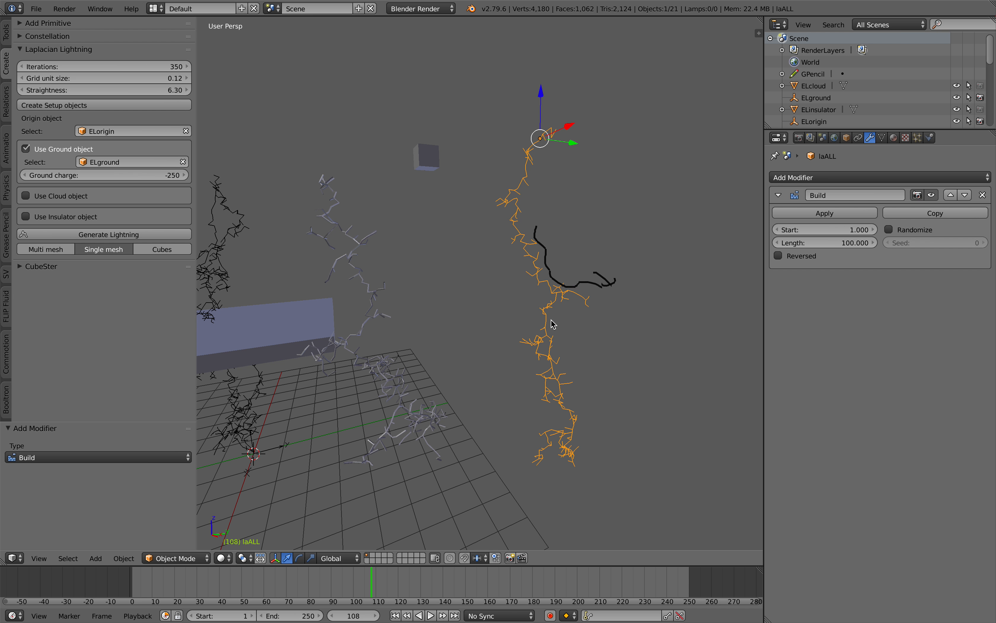
pyautogui.scroll(-5, 457, 345)
pyautogui.moveTo(233, 573); pyautogui.dragTo(278, 601)
pyautogui.scroll(3, 501, 348)
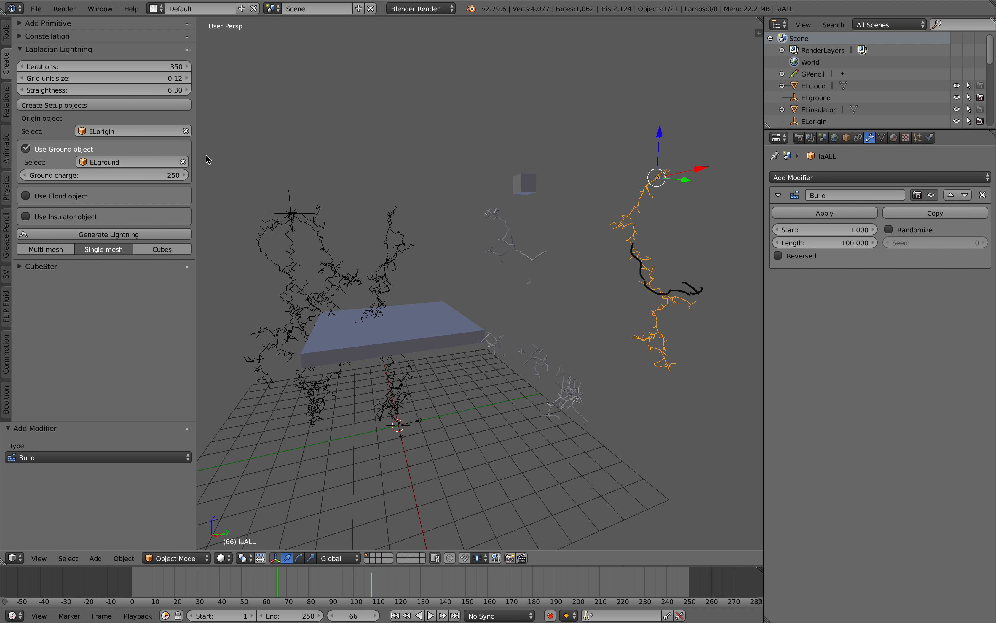
pyautogui.moveTo(416, 211); pyautogui.dragTo(402, 212, button='middle')
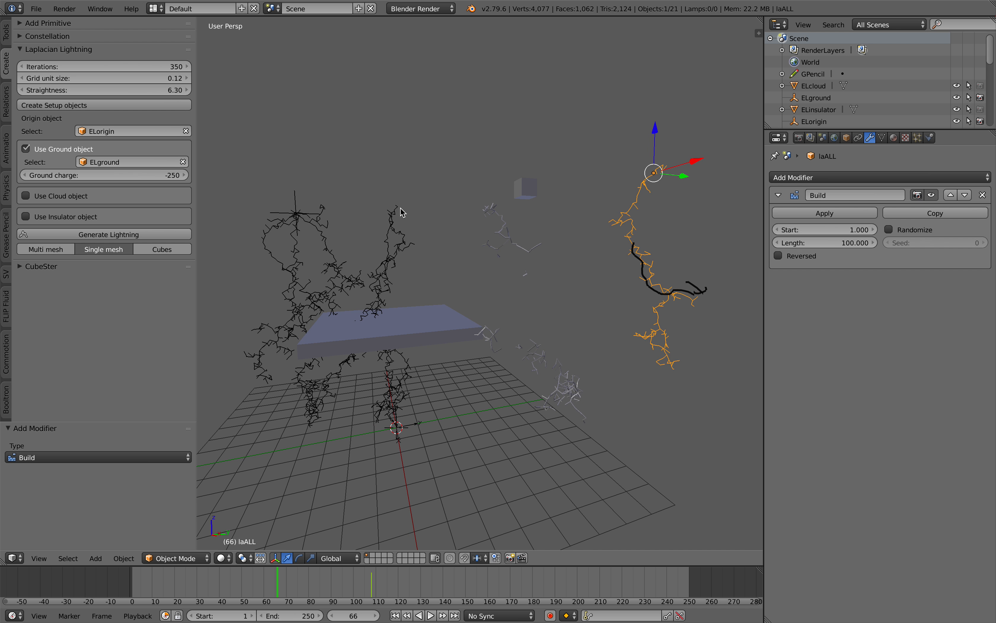
# - Sketch grease pencil marks at the origin empty and the bolts' base, plus a curved line running from one to the other
pyautogui.rightClick(293, 201)
pyautogui.moveTo(292, 201); pyautogui.dragTo(374, 295, button='middle')
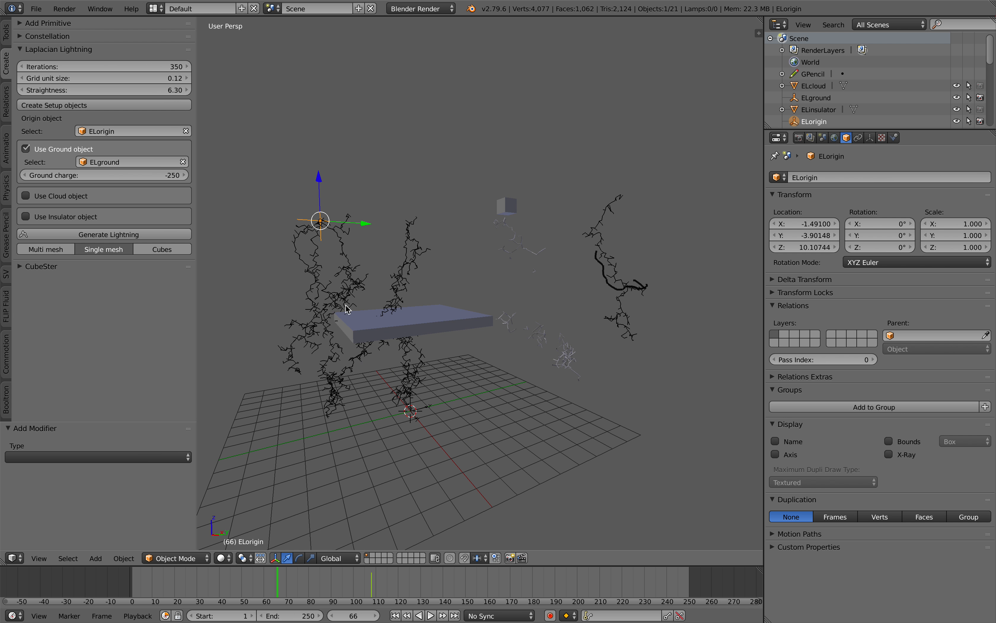
pyautogui.press('d')
pyautogui.moveTo(315, 202); pyautogui.dragTo(311, 204)
pyautogui.moveTo(329, 410); pyautogui.dragTo(329, 413)
pyautogui.moveTo(321, 188)
pyautogui.mouseDown()
pyautogui.moveTo(341, 256)
pyautogui.moveTo(333, 421)
pyautogui.mouseUp()
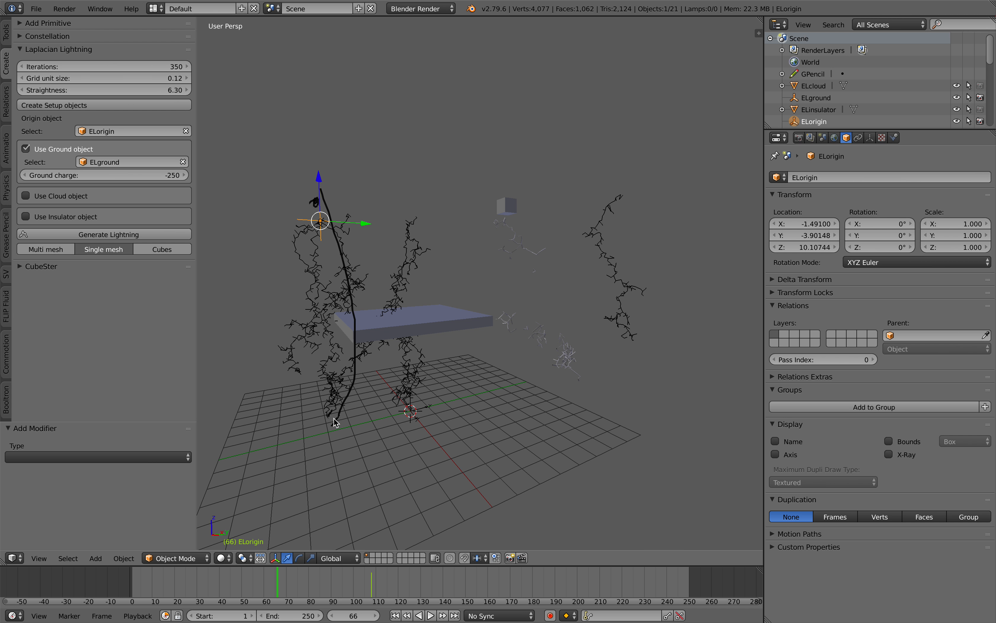
pyautogui.moveTo(333, 421); pyautogui.dragTo(433, 366, button='middle')
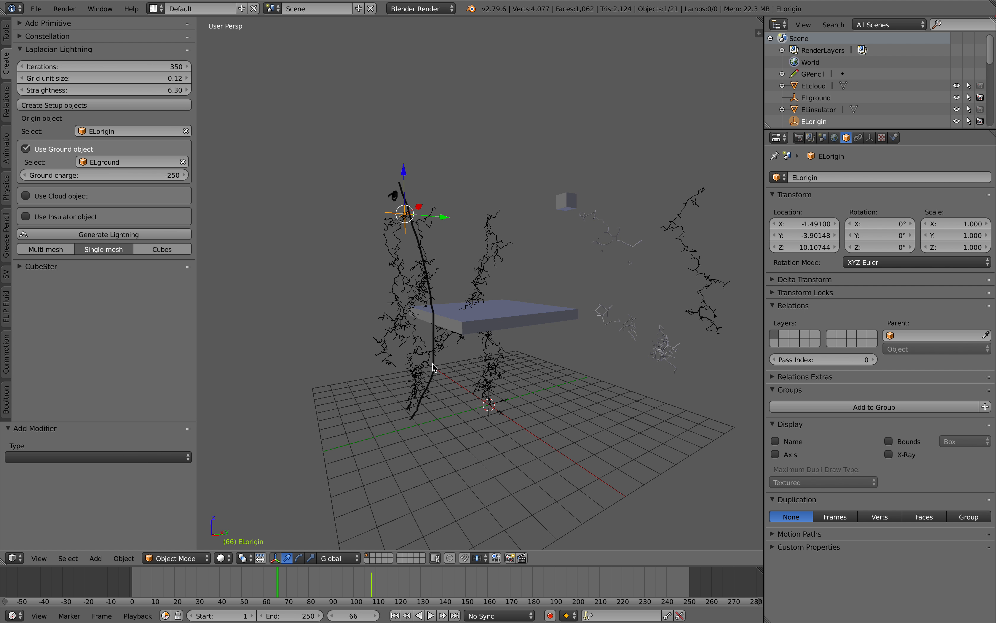
pyautogui.moveTo(511, 350); pyautogui.dragTo(508, 343, button='middle')
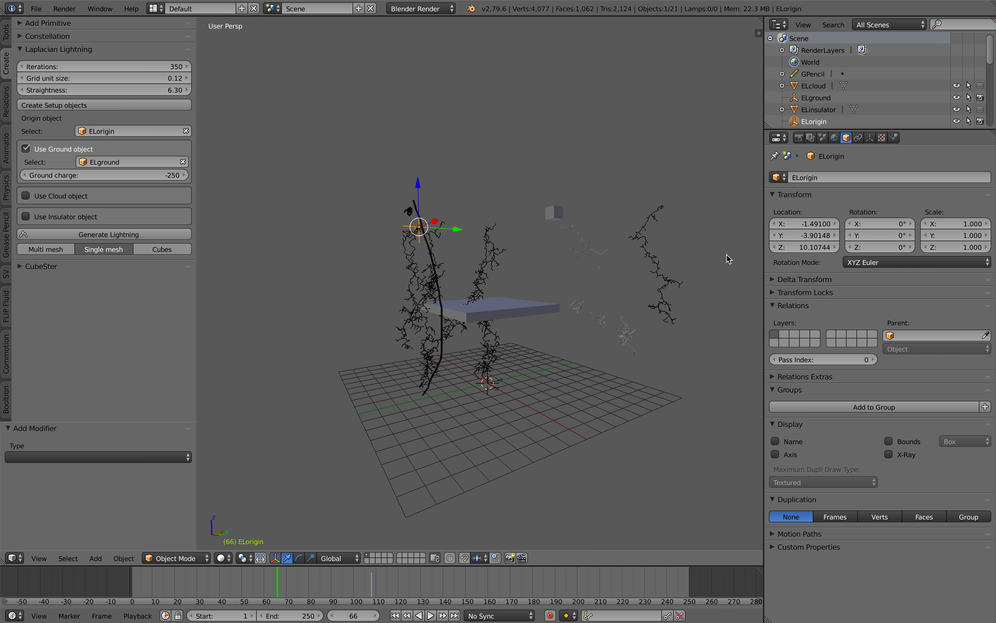
# - Widen the 3D viewport and sketch curved grease pencil arrows descending on both sides of the lightning bolts
pyautogui.moveTo(764, 232); pyautogui.dragTo(798, 231)
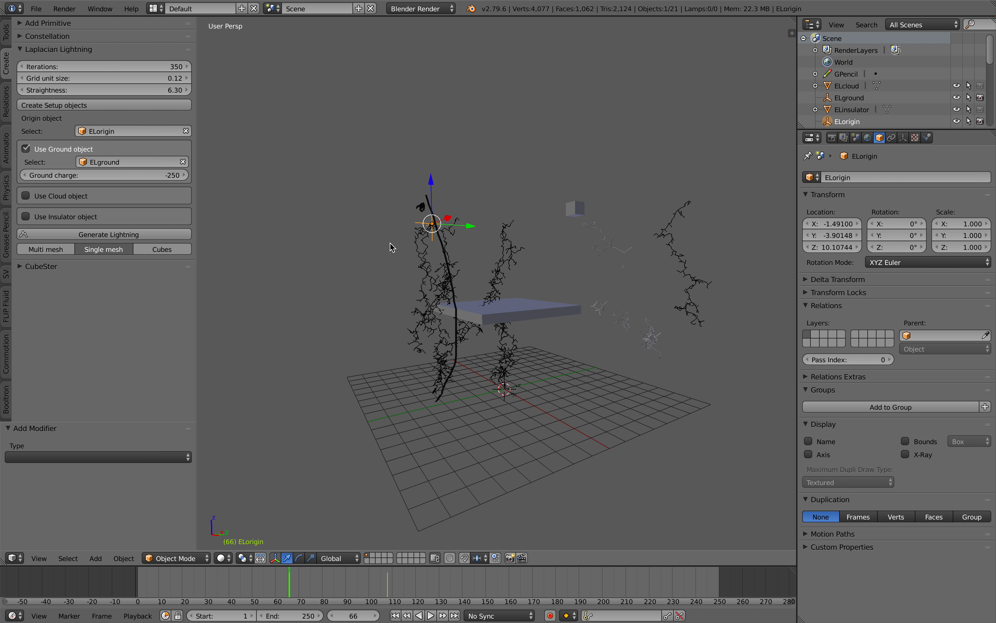
pyautogui.moveTo(389, 215); pyautogui.dragTo(321, 398)
pyautogui.moveTo(330, 387); pyautogui.dragTo(326, 405)
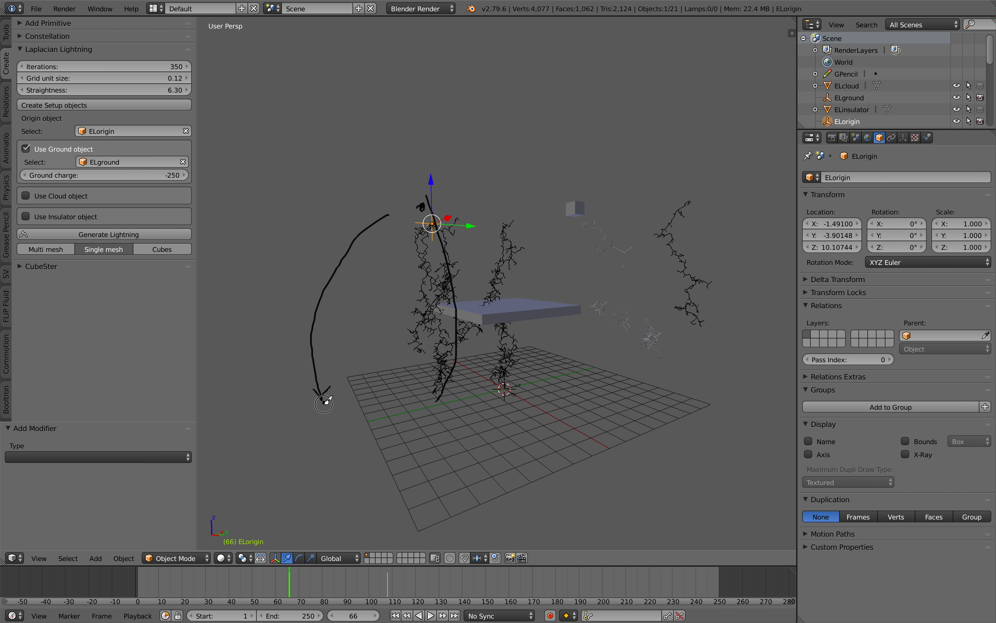
pyautogui.moveTo(486, 141)
pyautogui.mouseDown()
pyautogui.moveTo(554, 363)
pyautogui.moveTo(577, 366)
pyautogui.mouseUp()
pyautogui.moveTo(557, 366); pyautogui.dragTo(549, 361, button='middle')
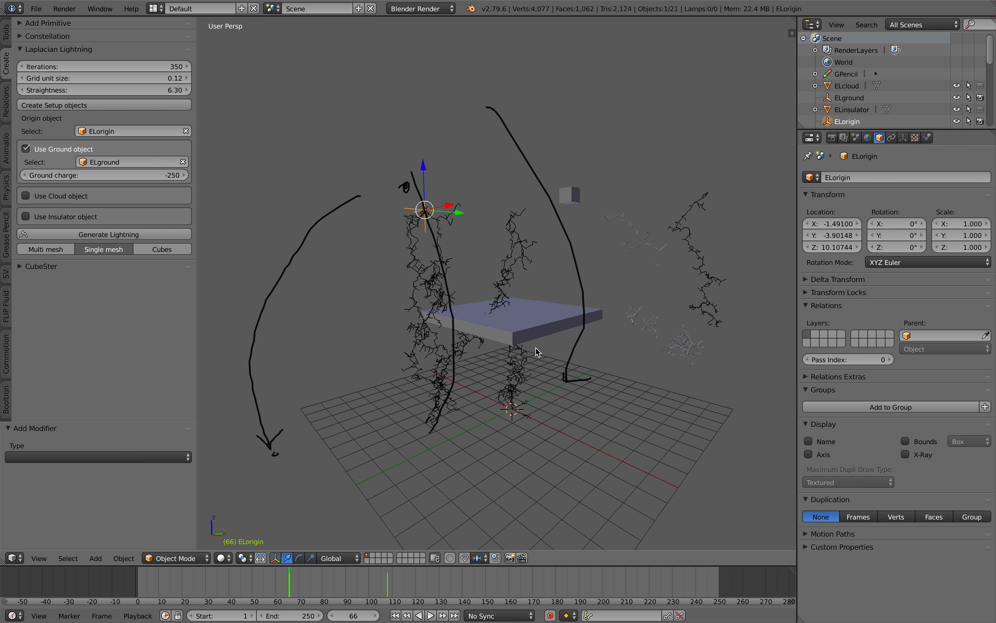
pyautogui.scroll(-1, 415, 324)
pyautogui.moveTo(415, 324); pyautogui.dragTo(419, 322, button='middle')
# - Delete all objects in the scene
pyautogui.press('a')
pyautogui.press('a')
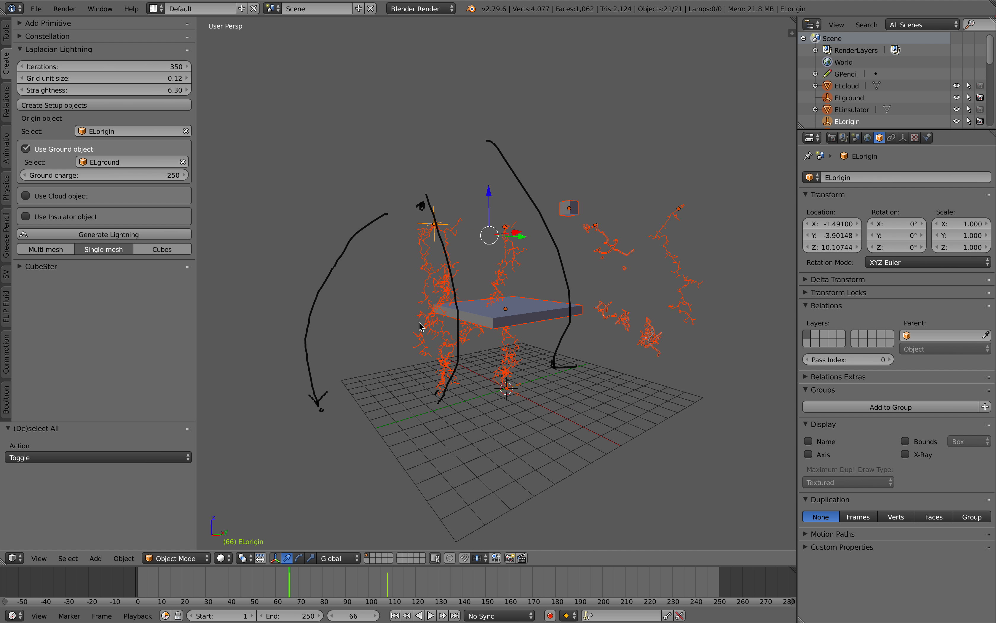
pyautogui.press('x')
pyautogui.click(420, 322)
pyautogui.keyDown('shift'); pyautogui.moveTo(479, 296); pyautogui.dragTo(474, 300, button='middle'); pyautogui.keyUp('shift')
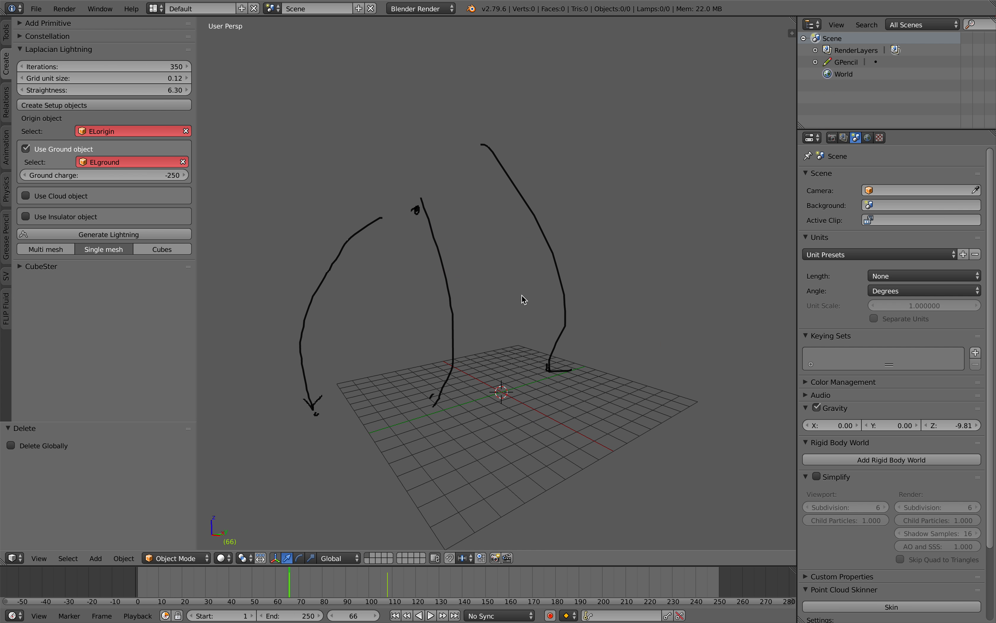
# - Remove the grease pencil palette colour to clear the sketched strokes
pyautogui.click(792, 30)
pyautogui.click(778, 303)
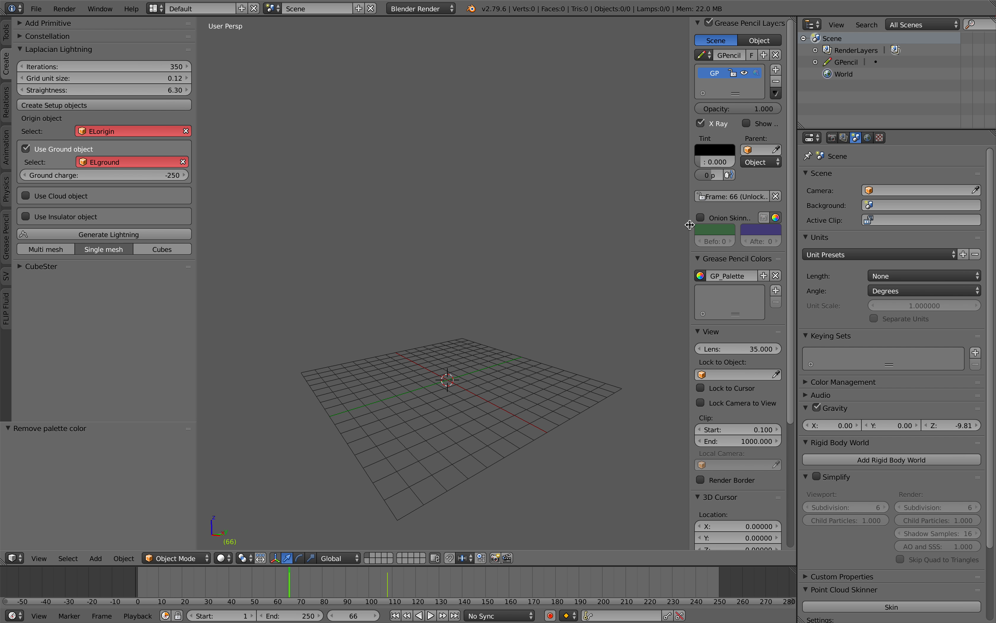
pyautogui.press('n')
# - Add an empty named ORIGIN and place it at about X -1.78, Y -0.94, Z 8.80
pyautogui.hotkey('shift', 'a')
pyautogui.moveTo(488, 273)
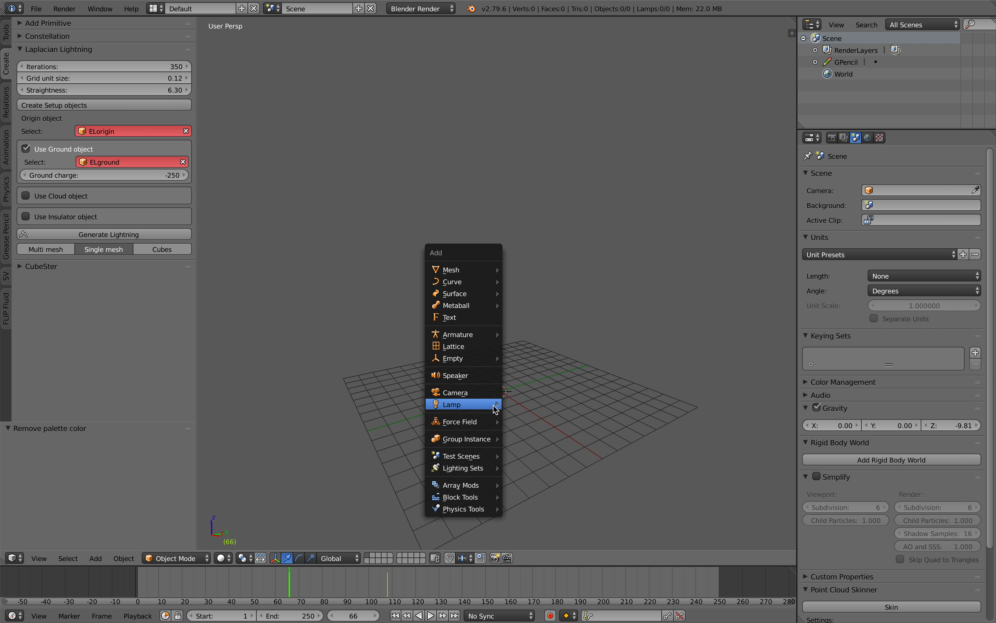
pyautogui.moveTo(492, 358)
pyautogui.click(524, 360)
pyautogui.press('g')
pyautogui.click(494, 221)
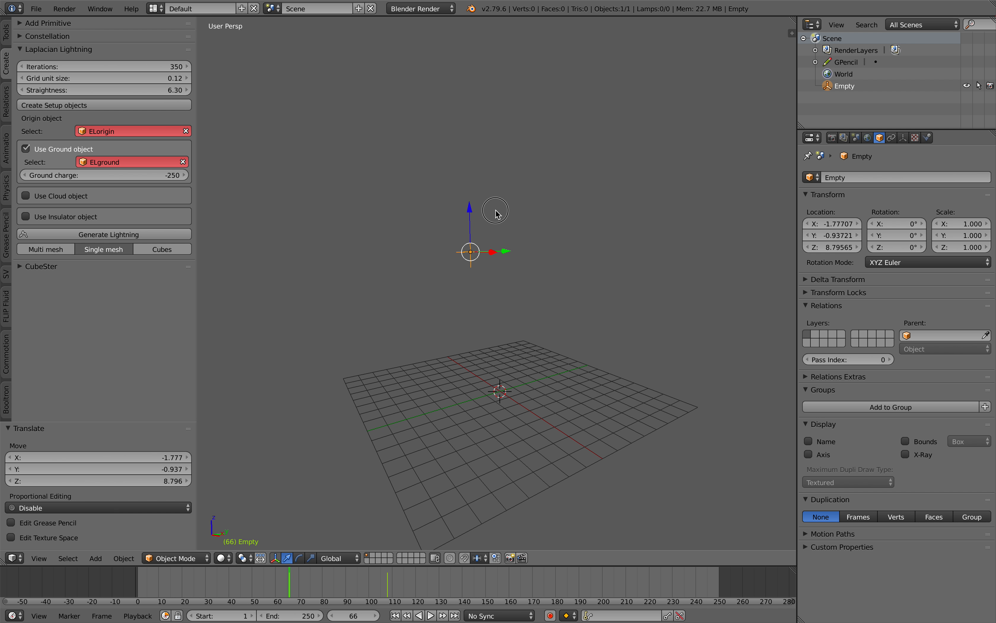
pyautogui.doubleClick(844, 86)
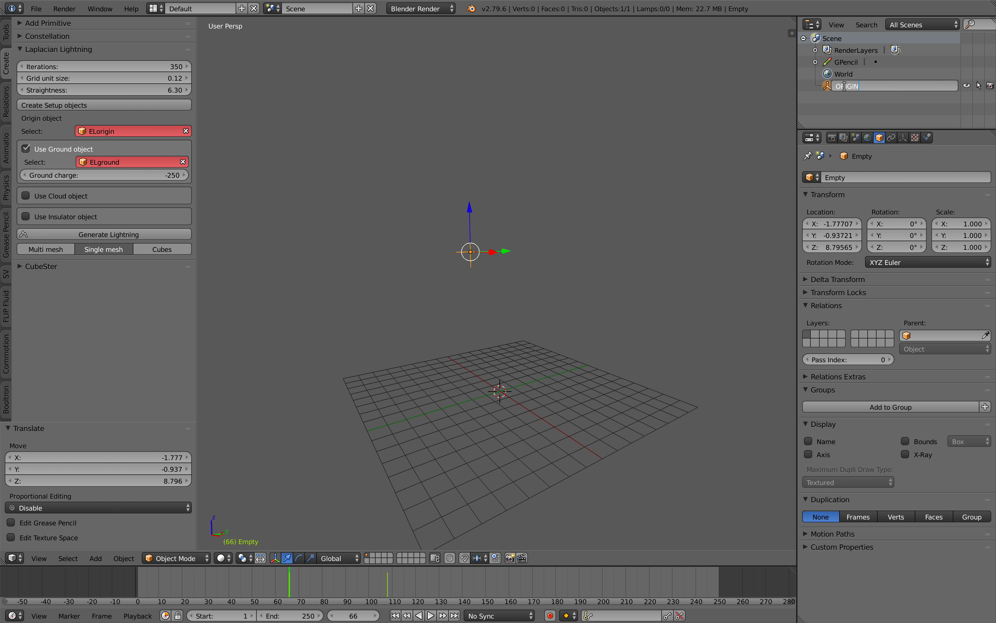
pyautogui.press('Return')
# - Duplicate the ORIGIN empty, rename the copy END and place it at about X 0.49, Y 1.19, Z 2.03
pyautogui.hotkey('shift', 'd')
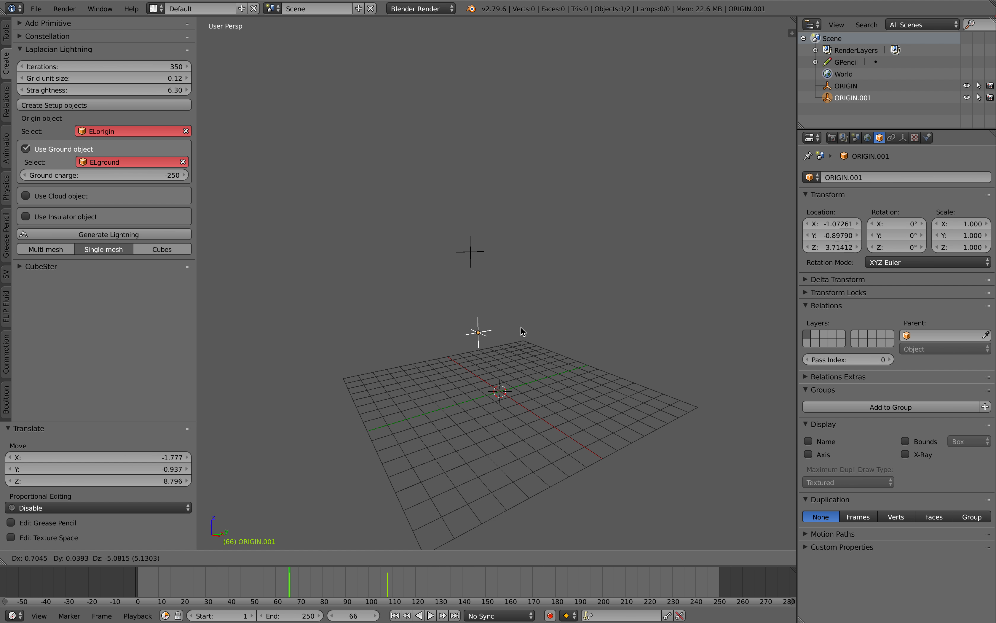
pyautogui.click(528, 359)
pyautogui.doubleClick(846, 98)
pyautogui.write('END')
pyautogui.press('Return')
pyautogui.press('g')
pyautogui.click(585, 294)
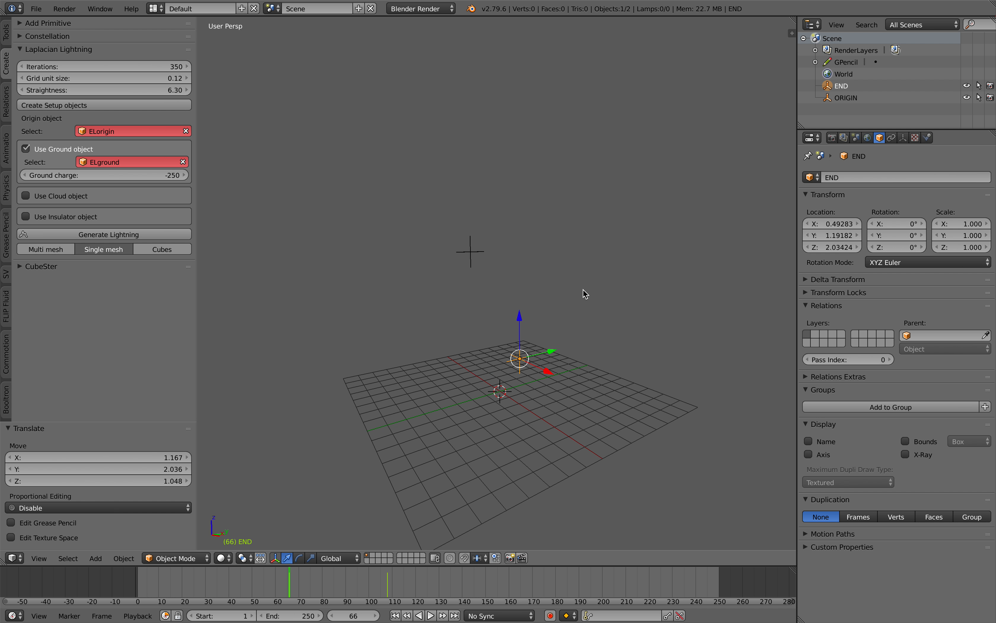
# - Assign END as the lightning's ground object and ORIGIN as its origin object
pyautogui.click(157, 162)
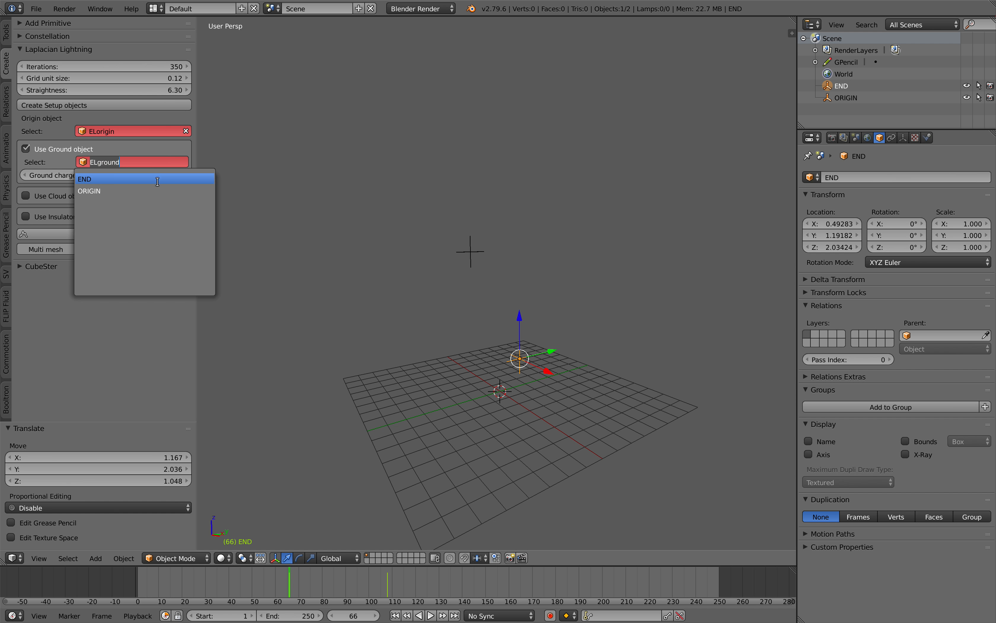
pyautogui.click(157, 179)
pyautogui.click(136, 132)
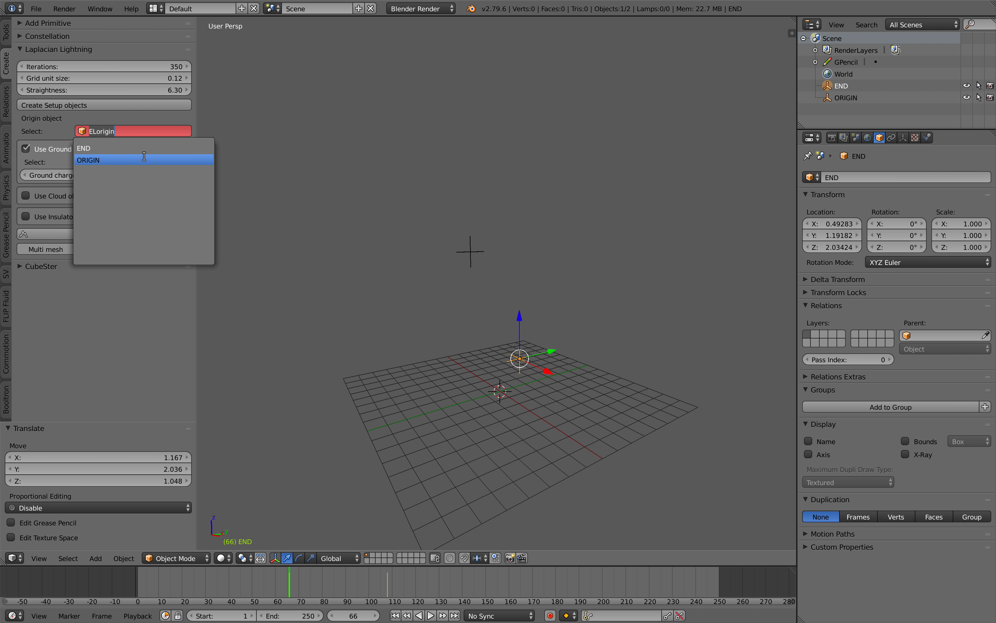
pyautogui.click(144, 153)
# - Select the ORIGIN empty and generate two single-mesh lightning bolts
pyautogui.rightClick(469, 252)
pyautogui.moveTo(469, 252); pyautogui.dragTo(458, 285, button='middle')
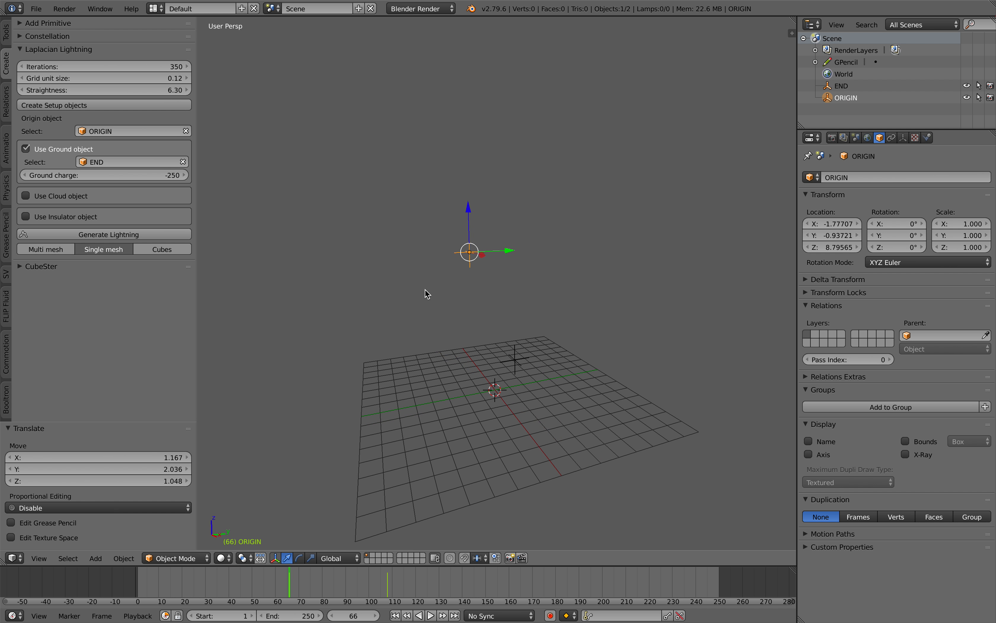
pyautogui.moveTo(440, 349); pyautogui.dragTo(218, 302, button='middle')
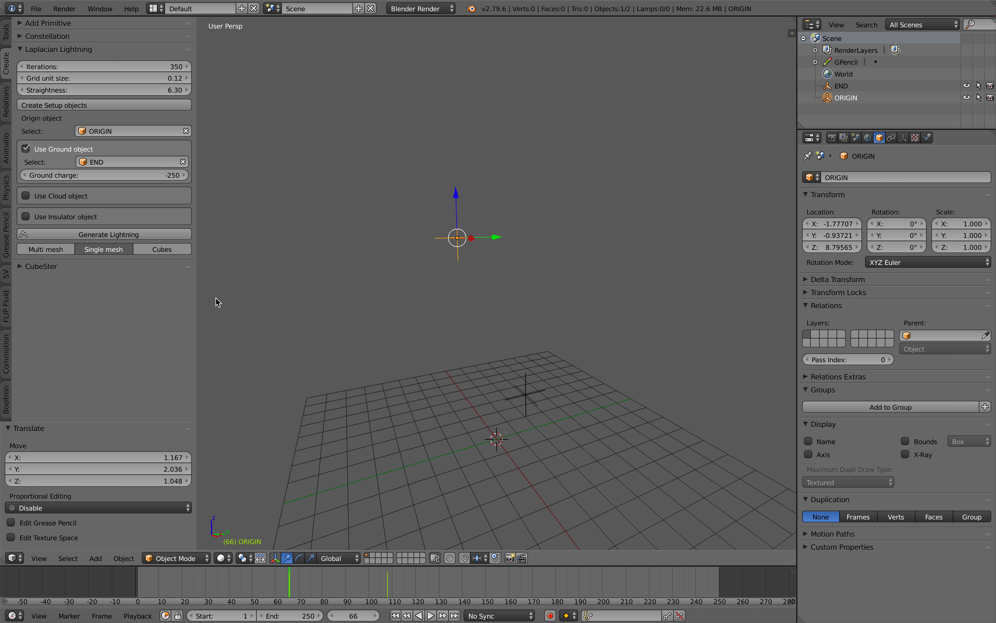
pyautogui.click(124, 237)
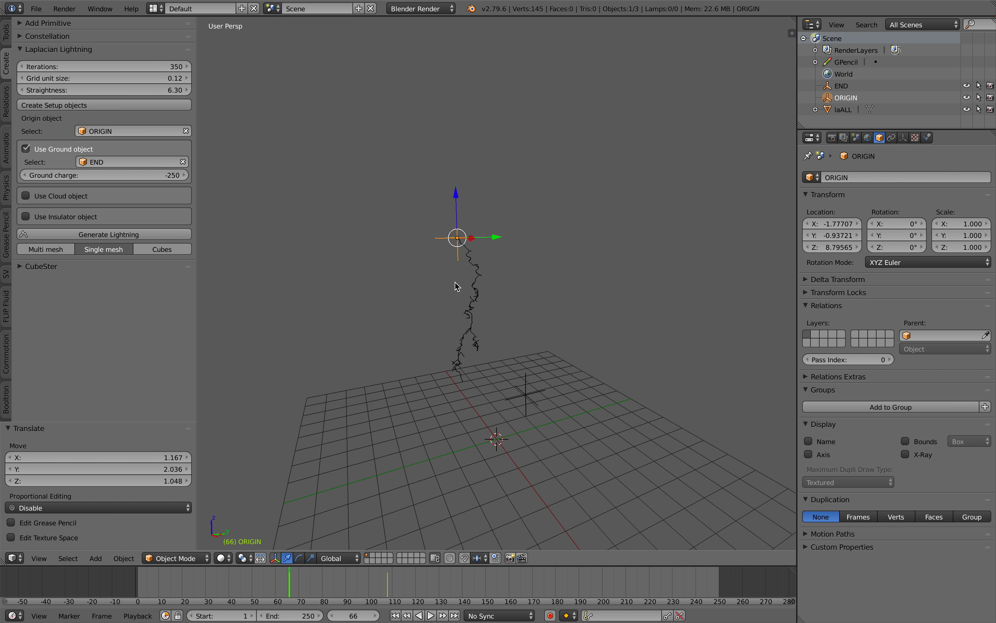
pyautogui.click(153, 234)
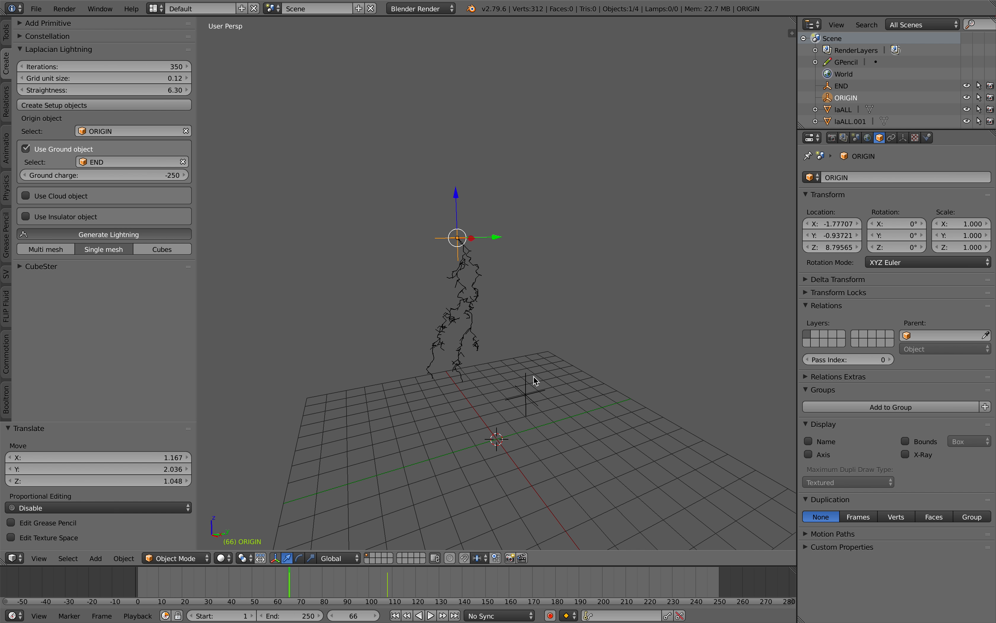
# - Move the END empty above ORIGIN by about 0.66 in X, 1.28 in Y and 12.59 in Z
pyautogui.rightClick(536, 389)
pyautogui.scroll(1, 581, 400)
pyautogui.press('g')
pyautogui.click(614, 94)
# - Generate several more lightning bolts towards the raised END empty
pyautogui.click(168, 238)
pyautogui.click(168, 238)
pyautogui.click(168, 238)
pyautogui.click(168, 238)
pyautogui.click(170, 238)
pyautogui.moveTo(417, 305); pyautogui.dragTo(463, 308, button='middle')
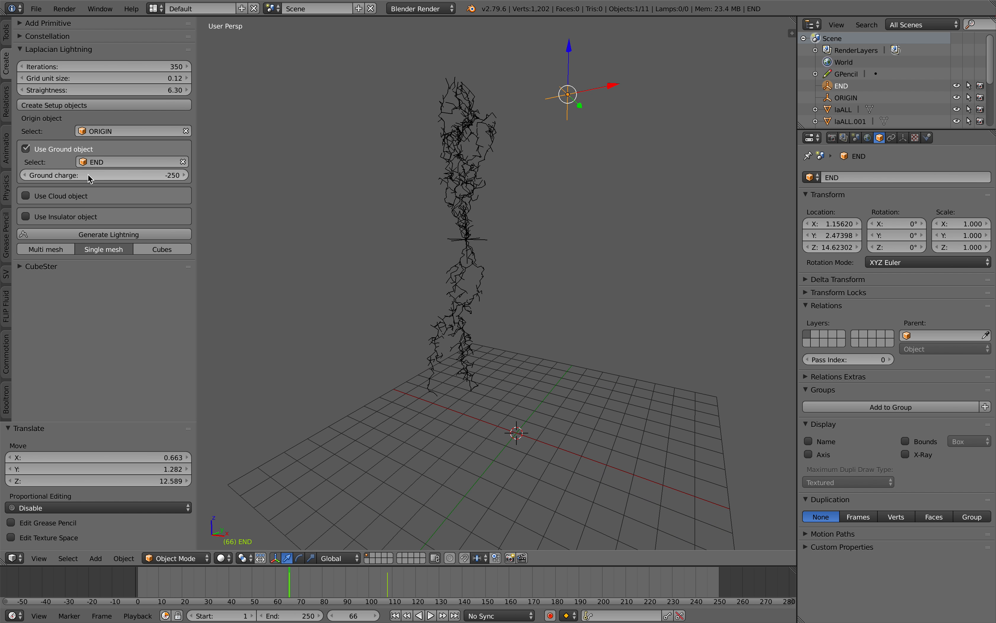
# - Set the lightning's ground charge to -1000 and generate two lightning bolts
pyautogui.click(120, 176)
pyautogui.write('-10')
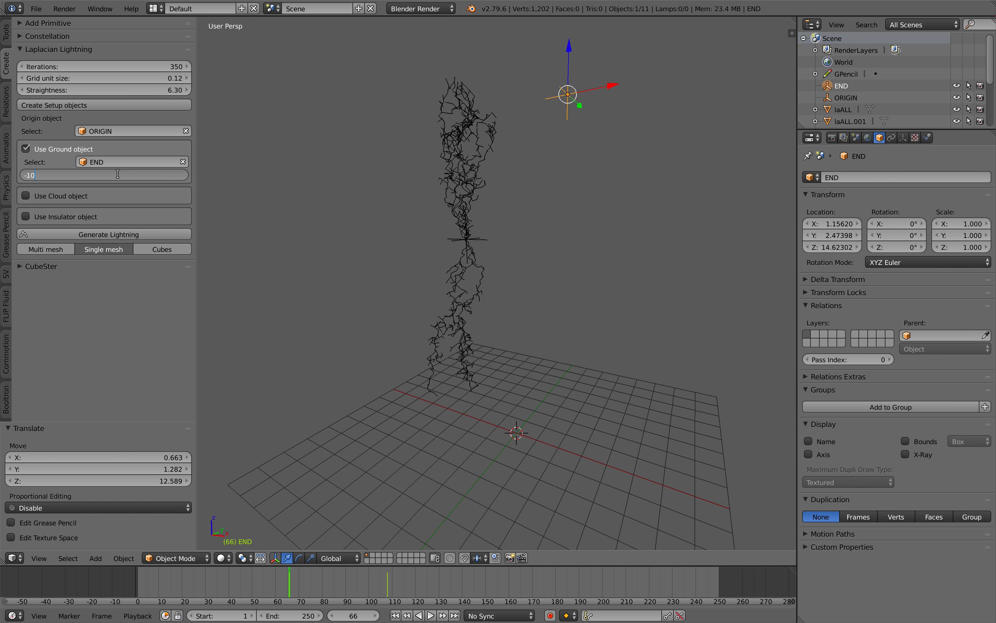
pyautogui.write('00')
pyautogui.press('Return')
pyautogui.click(133, 234)
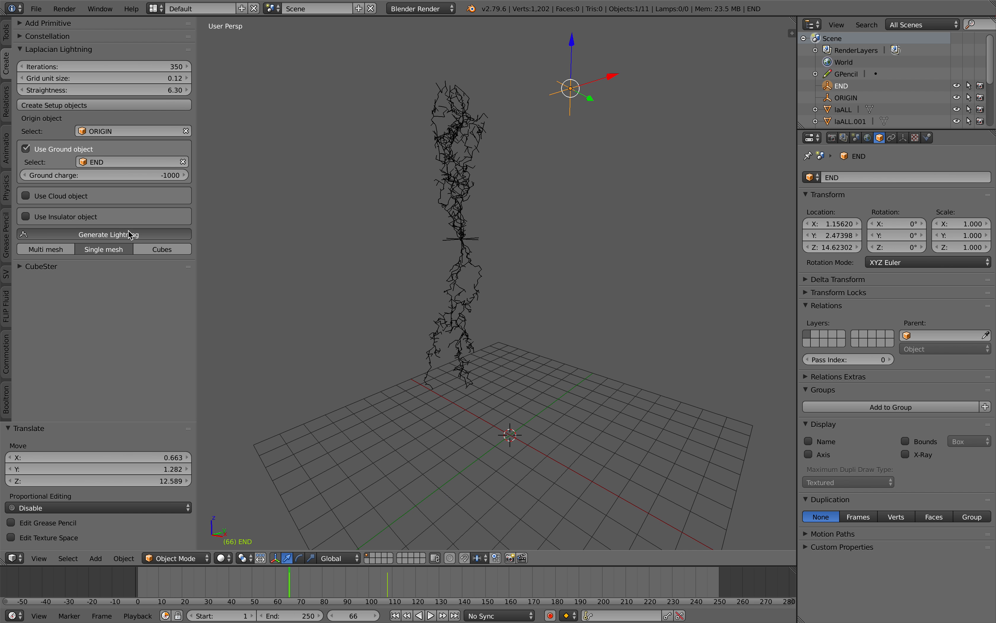
pyautogui.click(131, 235)
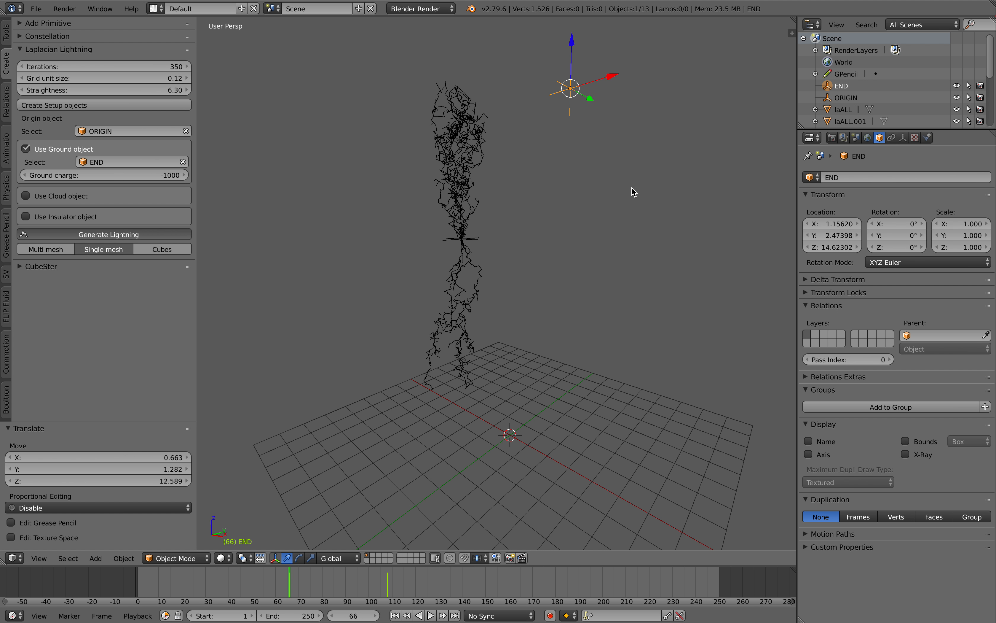
# - Move the END empty down below ORIGIN and generate several lightning bolts towards it
pyautogui.press('g')
pyautogui.click(598, 428)
pyautogui.click(111, 234)
pyautogui.click(108, 234)
pyautogui.click(108, 234)
pyautogui.click(109, 234)
pyautogui.moveTo(487, 294); pyautogui.dragTo(454, 267, button='middle')
pyautogui.click(173, 233)
pyautogui.click(175, 236)
# - Move the ORIGIN empty to above END and generate a lightning bolt from there
pyautogui.rightClick(490, 240)
pyautogui.press('g')
pyautogui.click(623, 190)
pyautogui.click(170, 236)
# - Move ORIGIN by about 5.80 in X, -0.52 in Y and 0.05 in Z, and generate lightning there
pyautogui.moveTo(494, 243); pyautogui.dragTo(470, 252, button='middle')
pyautogui.press('g')
pyautogui.click(715, 192)
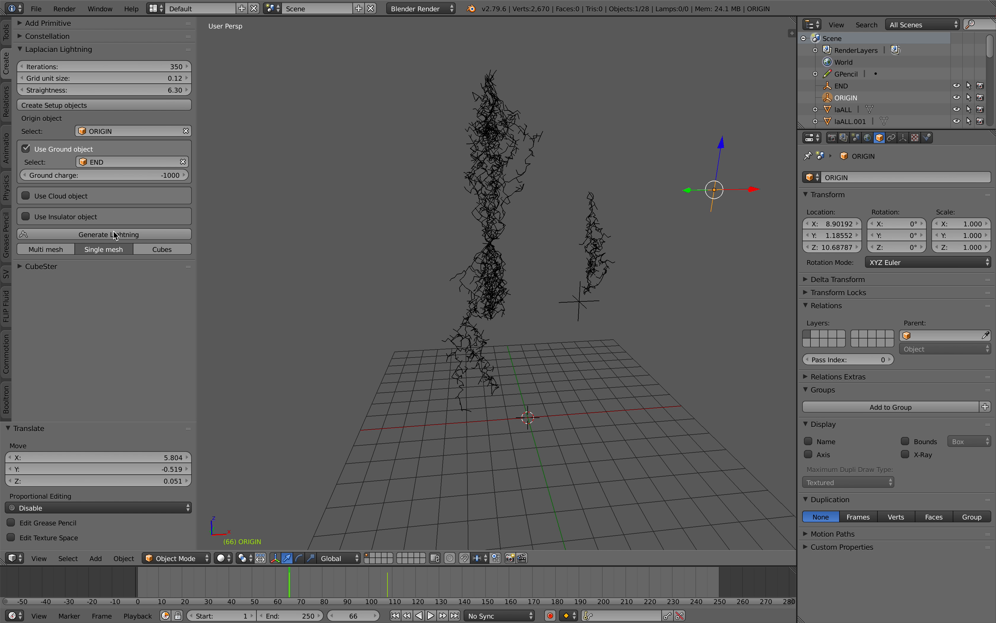
pyautogui.click(119, 235)
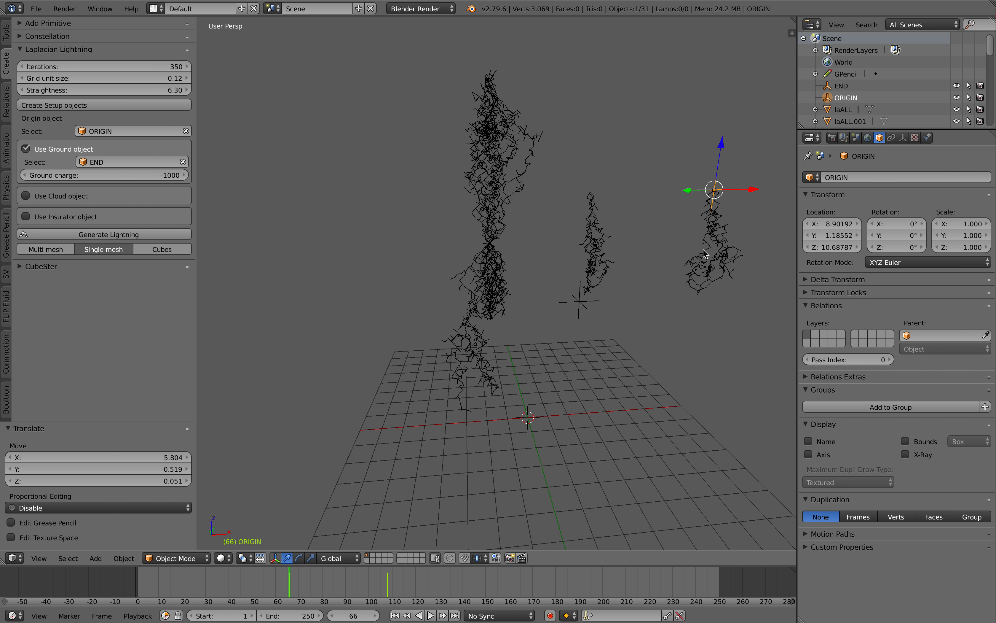
# - Move ORIGIN by about -2.74 in X, 0.50 in Y and 1.40 in Z, and generate more lightning
pyautogui.moveTo(673, 251); pyautogui.dragTo(658, 243, button='middle')
pyautogui.press('g')
pyautogui.click(602, 219)
pyautogui.click(169, 238)
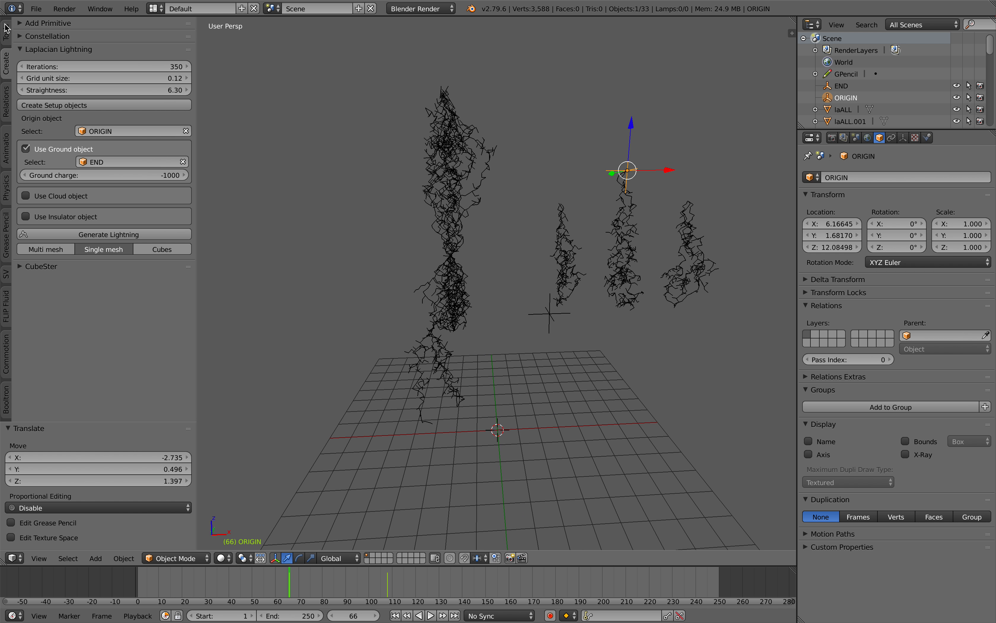
# - Save the scene as a new file named sv_lightning_002 on the Desktop
pyautogui.click(37, 9)
pyautogui.click(53, 103)
pyautogui.click(226, 54)
pyautogui.press('Left')
pyautogui.hotkey('shift', 'Right')
pyautogui.hotkey('shift', 'Right')
pyautogui.hotkey('shift', 'Right')
pyautogui.hotkey('shift', 'Right')
pyautogui.hotkey('shift', 'Right')
pyautogui.hotkey('shift', 'Right')
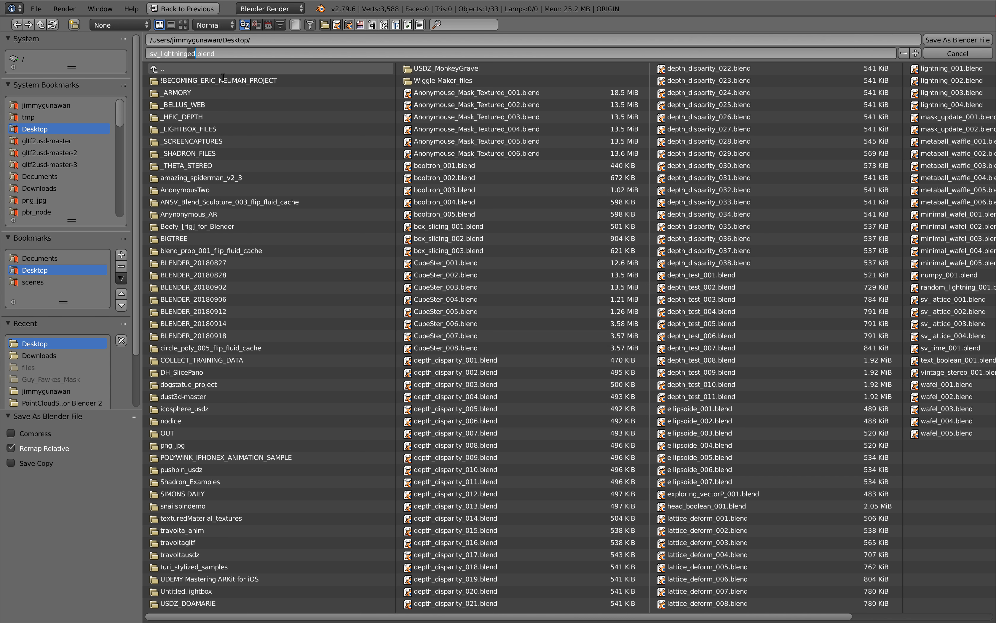
pyautogui.write('sv_lightning_002')
pyautogui.click(957, 39)
# - Make the ORIGIN and END empties unselectable, delete all the lightning meshes and save the file
pyautogui.moveTo(536, 257); pyautogui.dragTo(520, 258, button='middle')
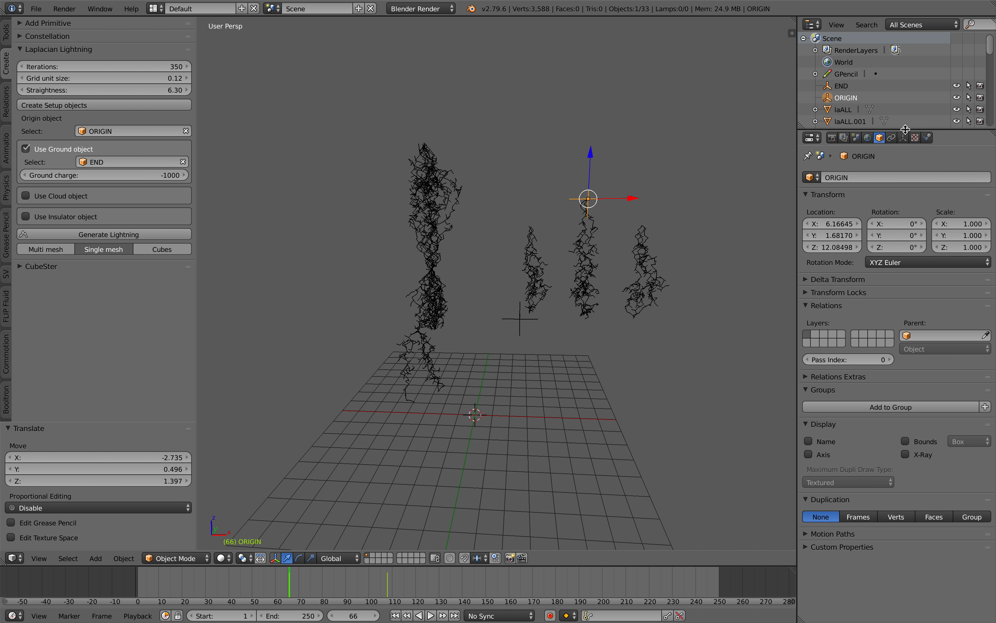
pyautogui.moveTo(915, 130); pyautogui.dragTo(915, 205)
pyautogui.click(968, 98)
pyautogui.press('a')
pyautogui.press('x')
pyautogui.click(591, 185)
pyautogui.keyDown('shift'); pyautogui.moveTo(572, 201); pyautogui.dragTo(556, 201, button='middle'); pyautogui.keyUp('shift')
pyautogui.hotkey('ctrl', 's')
pyautogui.click(555, 200)
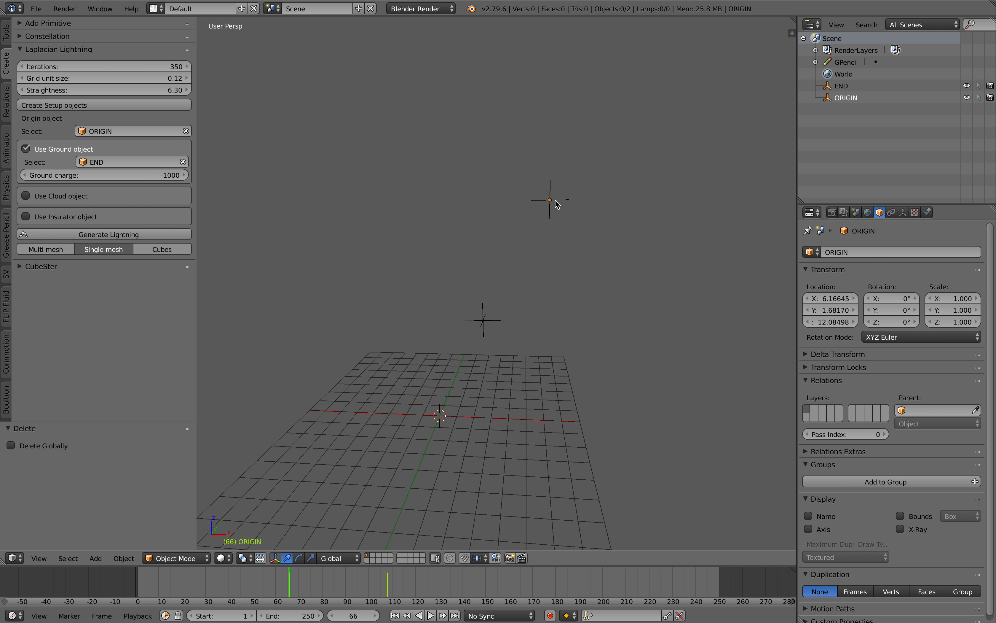
# - Save the file again, select the ORIGIN empty and display its transform properties in the 3D view
pyautogui.hotkey('ctrl', 's')
pyautogui.click(611, 225)
pyautogui.rightClick(553, 199)
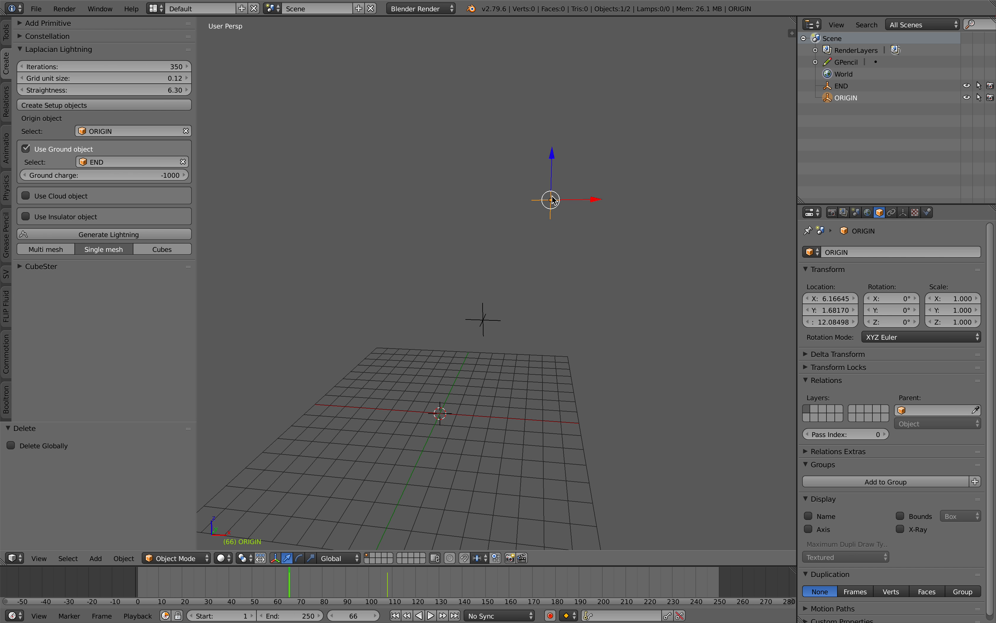
pyautogui.press('n')
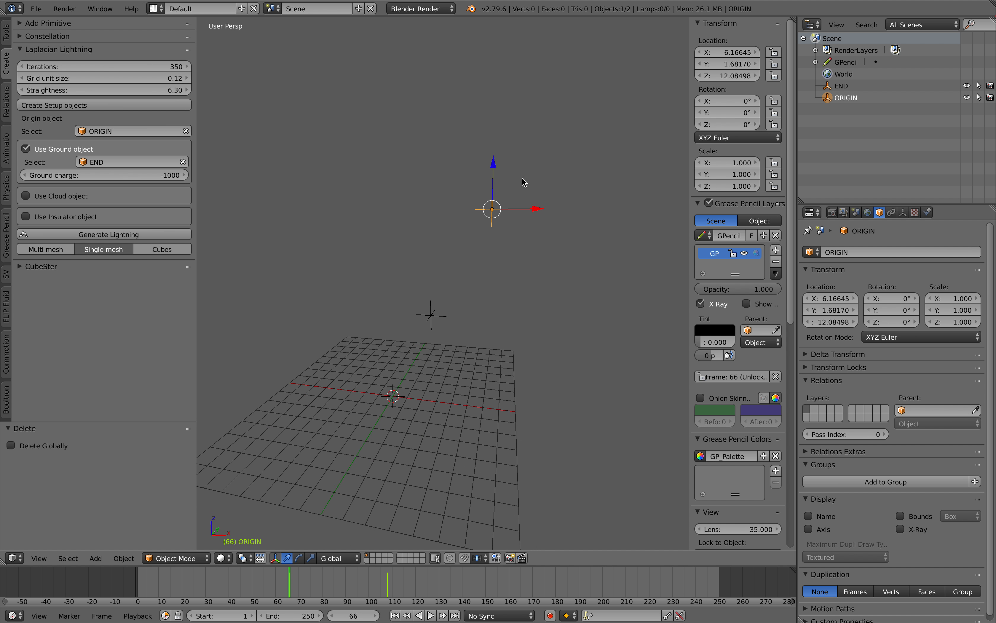
pyautogui.scroll(1, 506, 214)
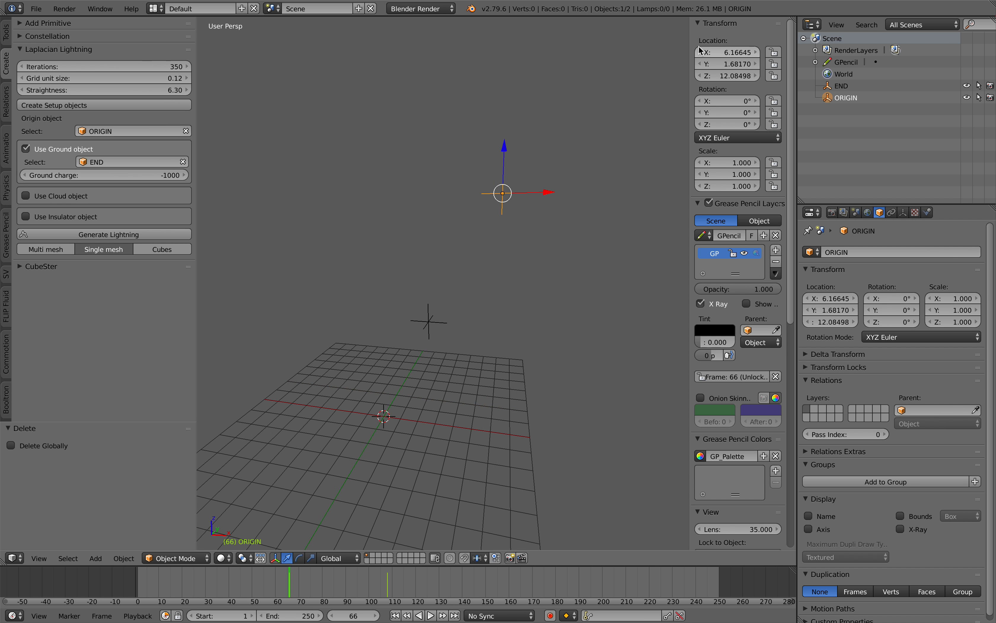
# - Create a new Sverchok node tree in a Node Editor split off above the 3D view, and save the file
pyautogui.moveTo(788, 29); pyautogui.dragTo(117, 242)
pyautogui.click(15, 237)
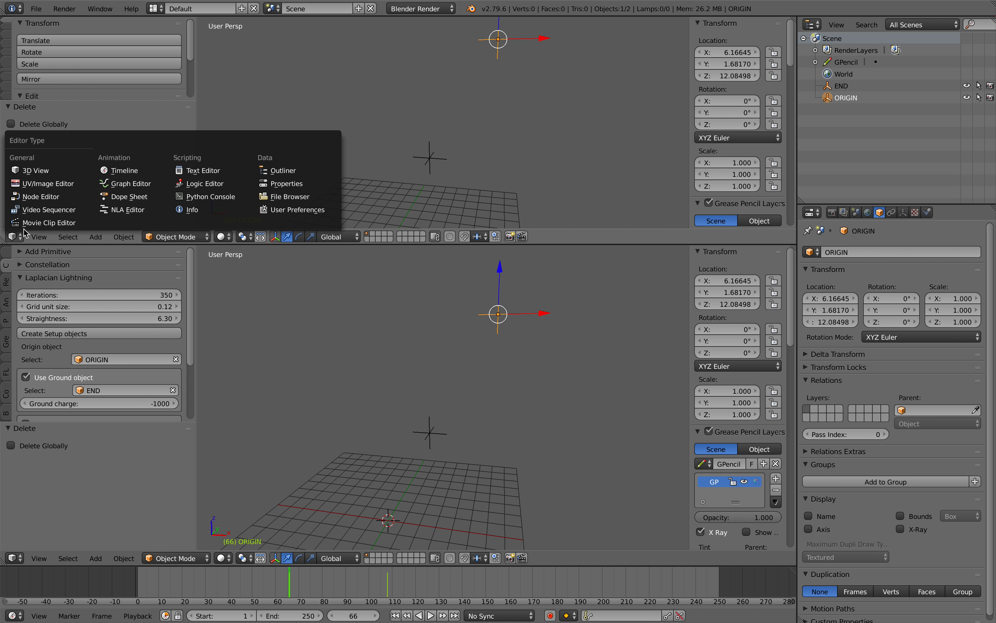
pyautogui.click(45, 198)
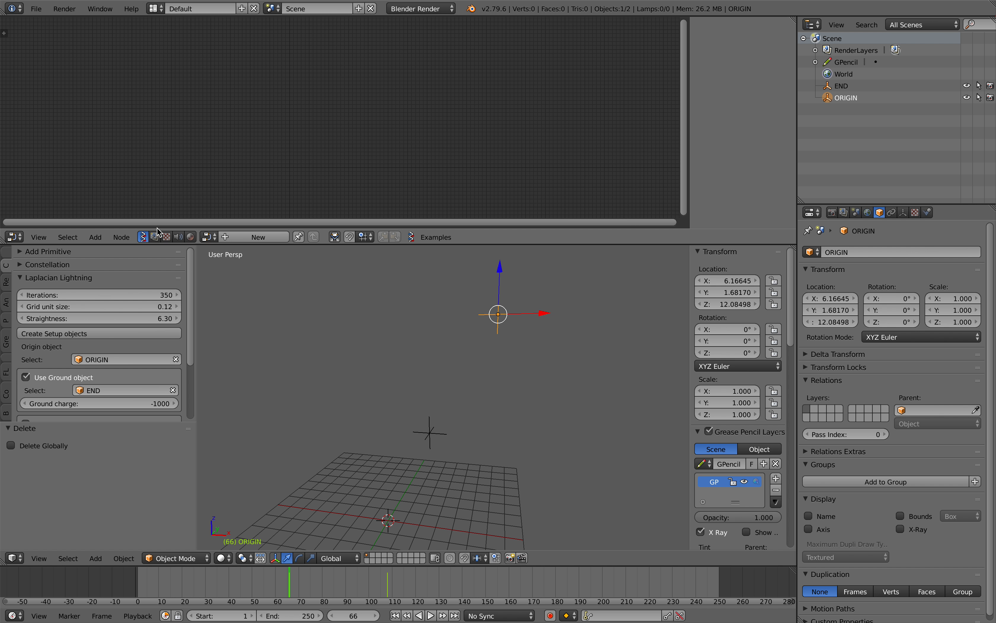
pyautogui.click(247, 237)
pyautogui.moveTo(274, 247); pyautogui.dragTo(273, 262)
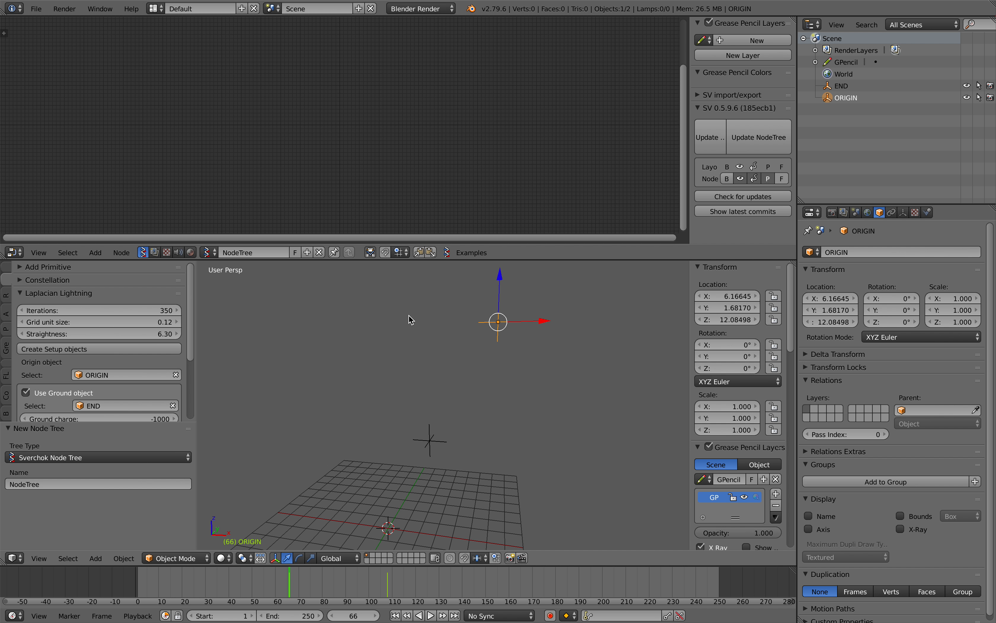
pyautogui.keyDown('shift'); pyautogui.moveTo(440, 326); pyautogui.dragTo(432, 350, button='middle'); pyautogui.keyUp('shift')
pyautogui.hotkey('ctrl', 's')
pyautogui.click(432, 351)
# - Add an Object ID Set MK2 node to the Sverchok tree
pyautogui.scroll(3, 407, 280)
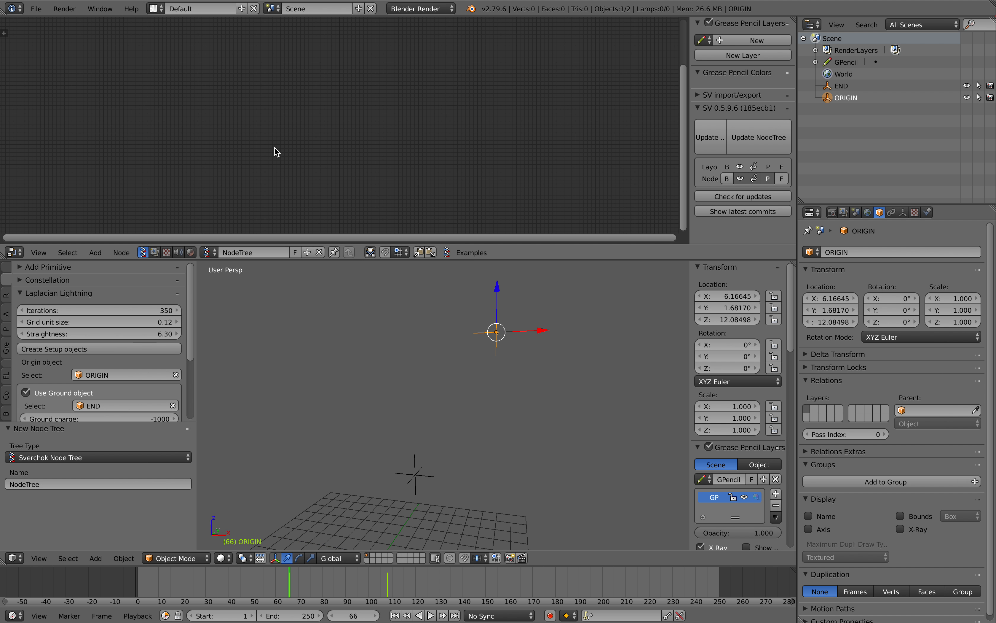
pyautogui.hotkey('shift', 'a')
pyautogui.moveTo(276, 149)
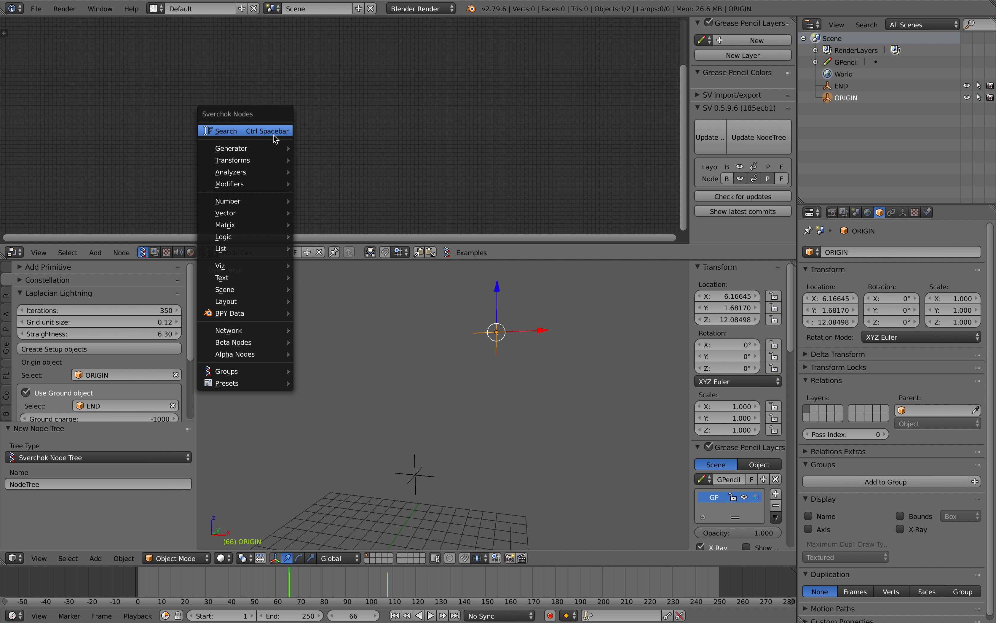
pyautogui.click(272, 133)
pyautogui.write('objec')
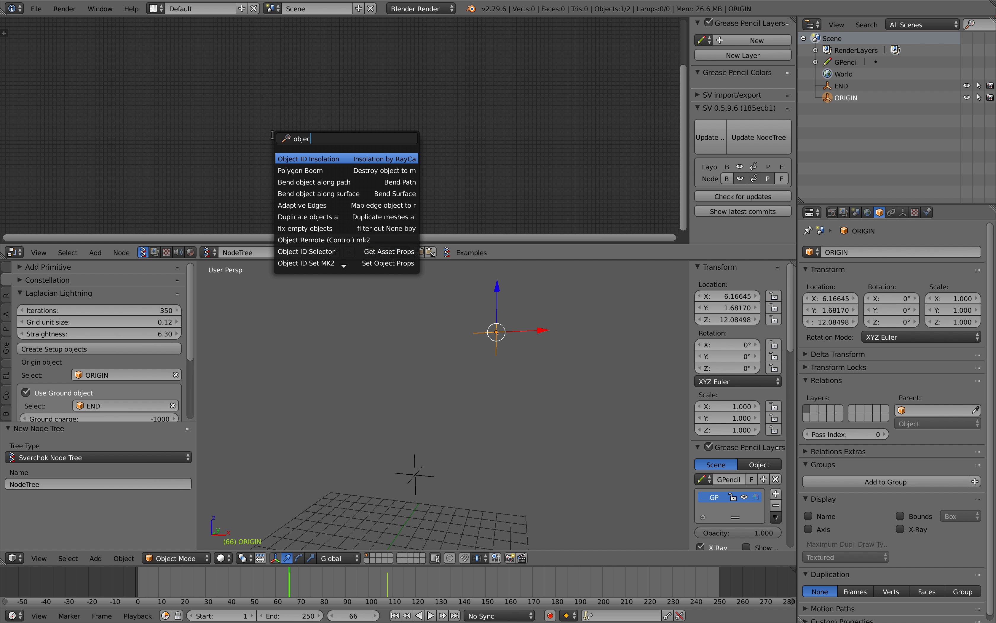
pyautogui.write('t ids')
pyautogui.press('Down')
pyautogui.press('Return')
pyautogui.click(380, 138)
pyautogui.scroll(4, 356, 148)
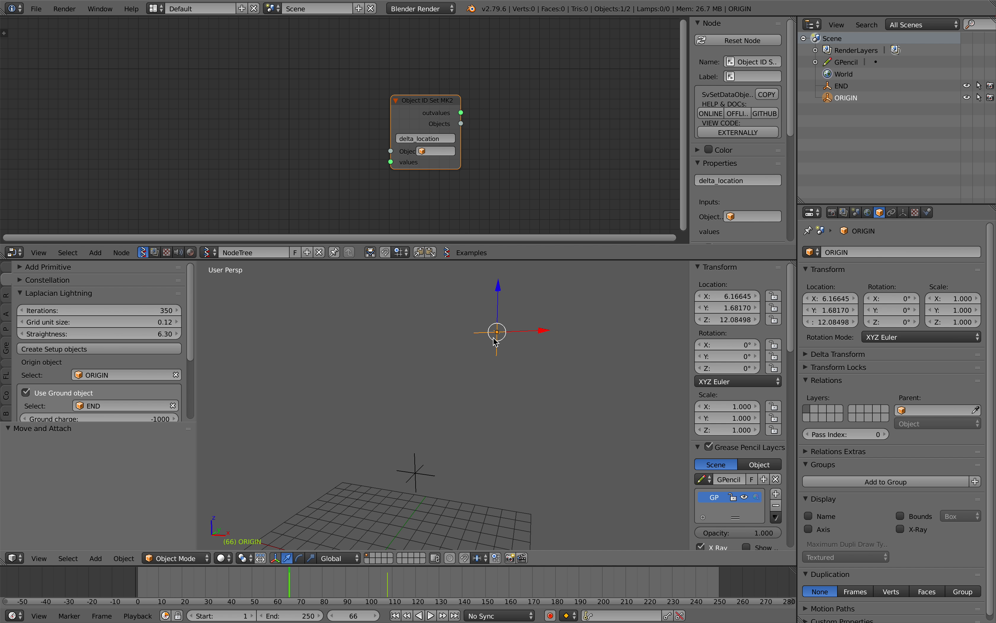
# - Add an Object ID Selector node before Object ID Set MK2 and save the file
pyautogui.hotkey('shift', 'a')
pyautogui.click(241, 106)
pyautogui.write('object id')
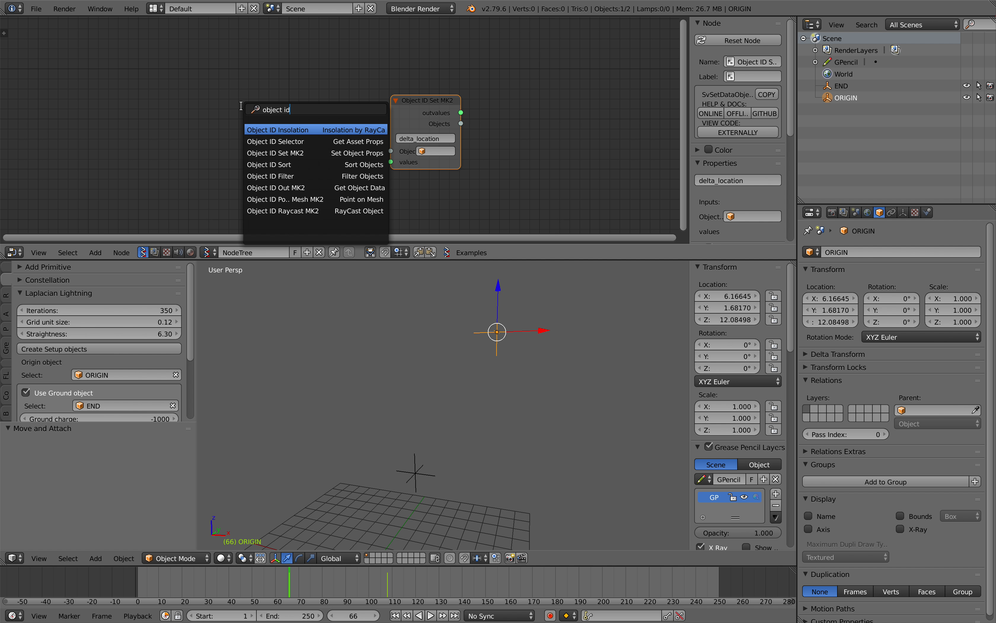
pyautogui.press('Down')
pyautogui.press('Return')
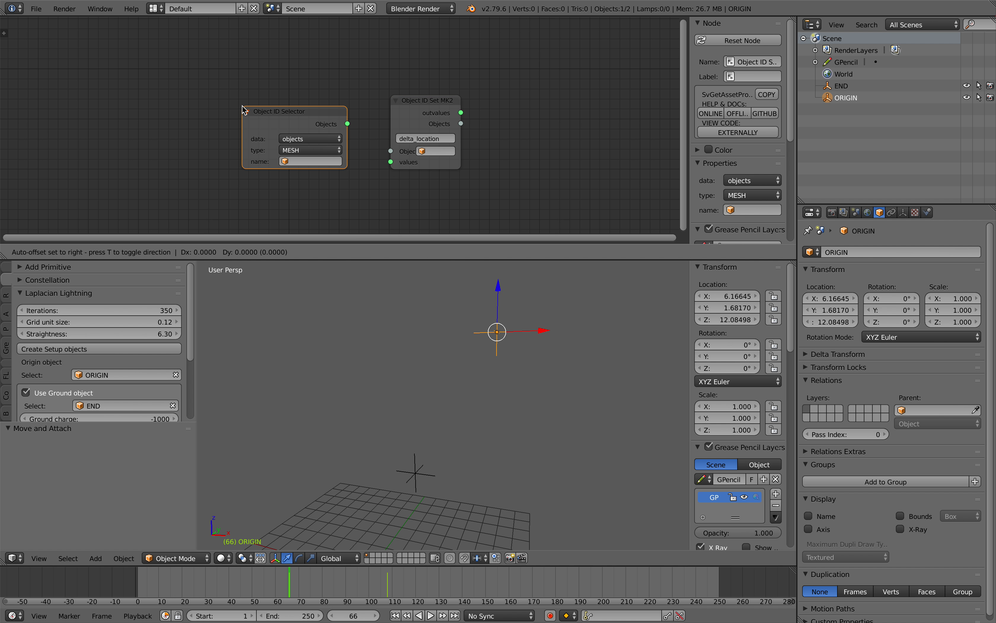
pyautogui.click(133, 105)
pyautogui.hotkey('ctrl', 's')
pyautogui.click(133, 104)
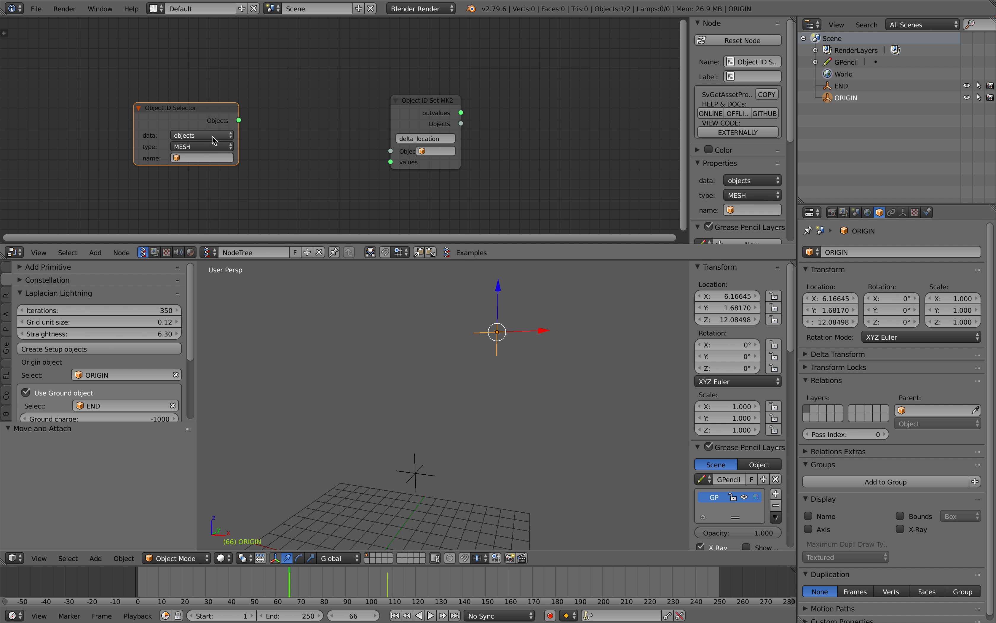
# - Set the Object ID Selector's type to EMPTY and move the node further from Object ID Set MK2
pyautogui.click(212, 136)
pyautogui.click(204, 147)
pyautogui.click(224, 67)
pyautogui.moveTo(200, 106); pyautogui.dragTo(165, 107)
# - Add an Object ID Filter node and feed it the Objects output of Object ID Selector
pyautogui.hotkey('alt', 'space')
pyautogui.write('filt')
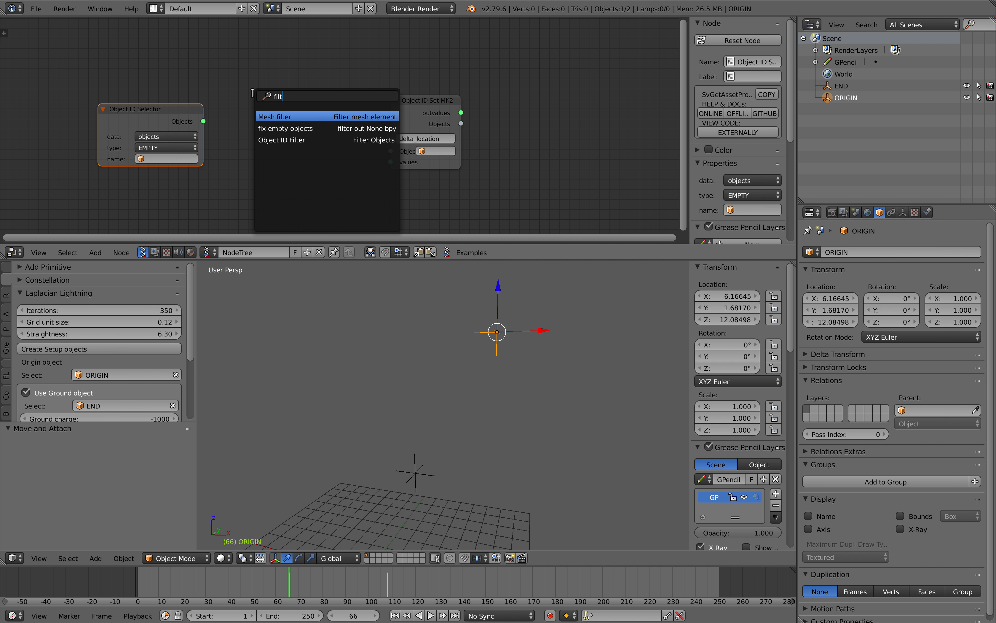
pyautogui.press('Down')
pyautogui.press('Down')
pyautogui.press('Return')
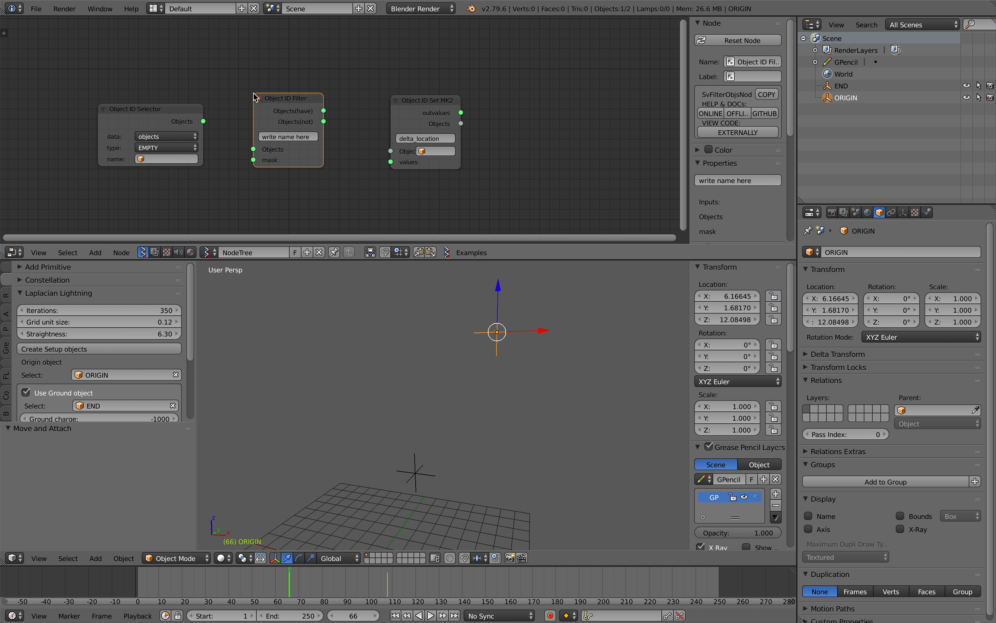
pyautogui.moveTo(203, 121); pyautogui.dragTo(254, 150)
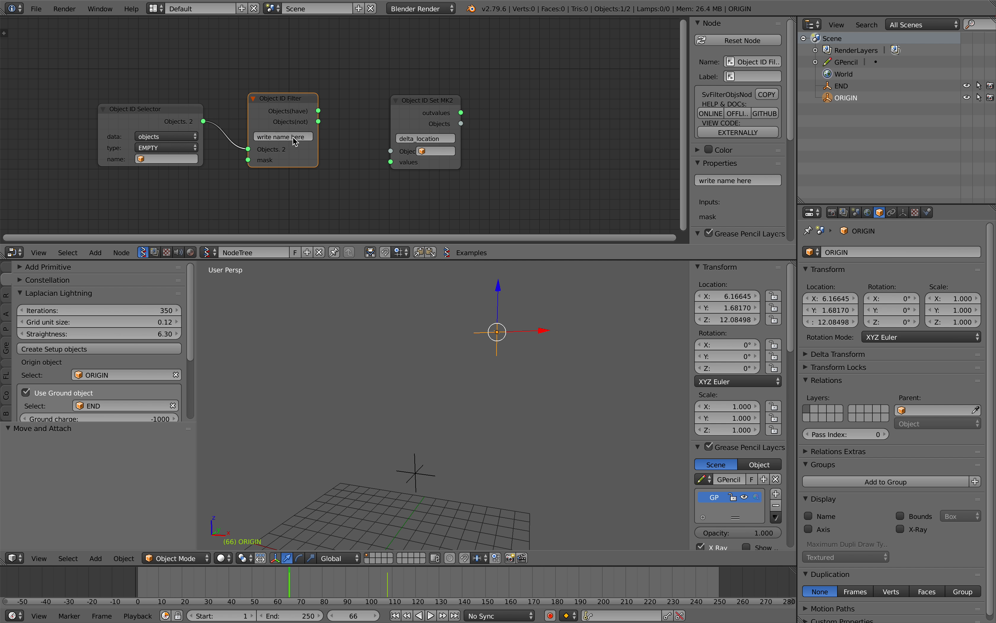
# - Save the file and set the Object ID Filter's name filter to ORIGIN
pyautogui.scroll(1, 302, 141)
pyautogui.moveTo(466, 343); pyautogui.dragTo(463, 347, button='middle')
pyautogui.hotkey('ctrl', 's')
pyautogui.click(463, 347)
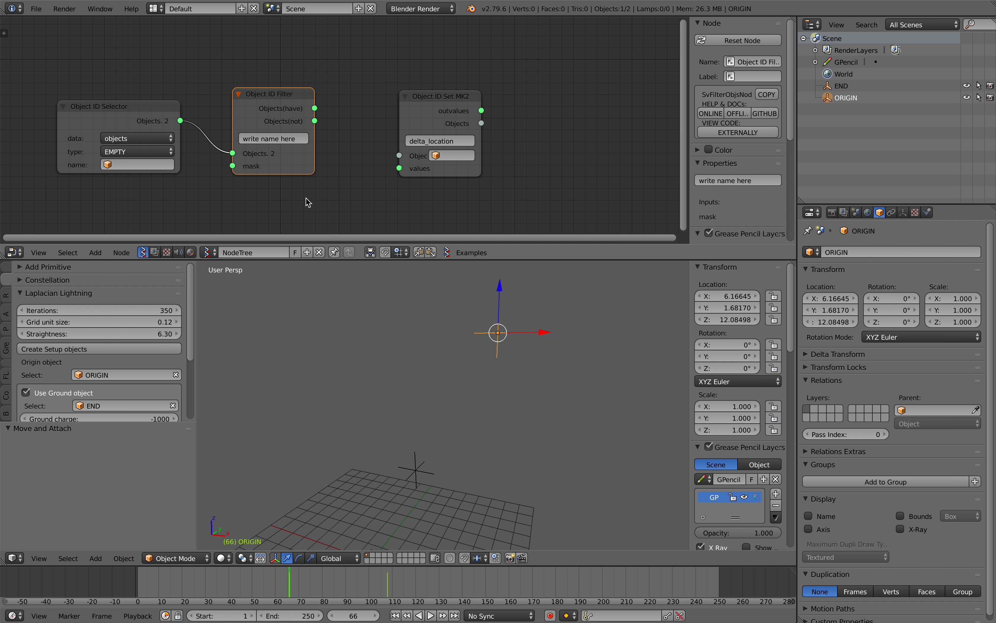
pyautogui.click(284, 139)
pyautogui.write('ORIGIN')
pyautogui.press('Return')
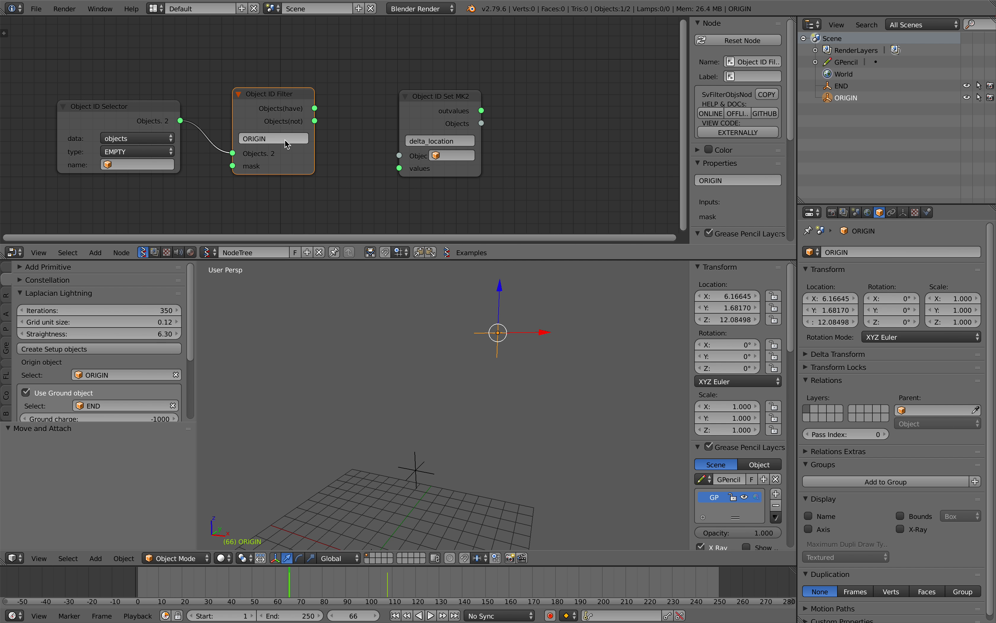
# - Move Object ID Set MK2 aside and add a Stethoscope MK2 node after Object ID Filter
pyautogui.moveTo(447, 95); pyautogui.dragTo(592, 80)
pyautogui.hotkey('shift', 'a')
pyautogui.click(423, 84)
pyautogui.write('ste')
pyautogui.press('Down')
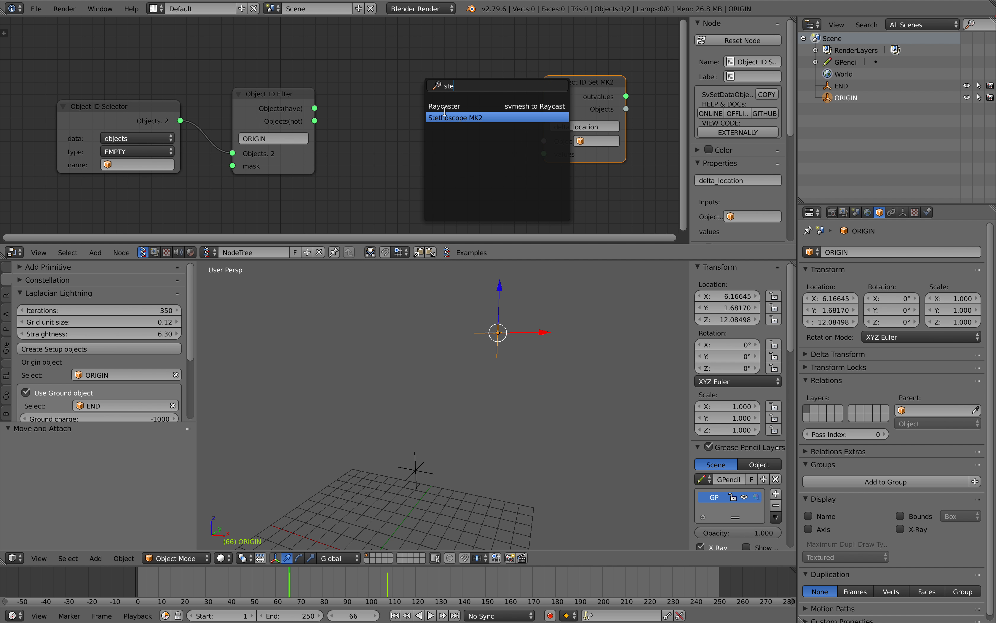
pyautogui.press('Return')
pyautogui.click(379, 84)
# - Inspect the Object ID Selector and Object ID Filter outputs in the Stethoscope, and delete the Stethoscope node
pyautogui.moveTo(315, 109); pyautogui.dragTo(379, 185)
pyautogui.moveTo(181, 120); pyautogui.dragTo(379, 187)
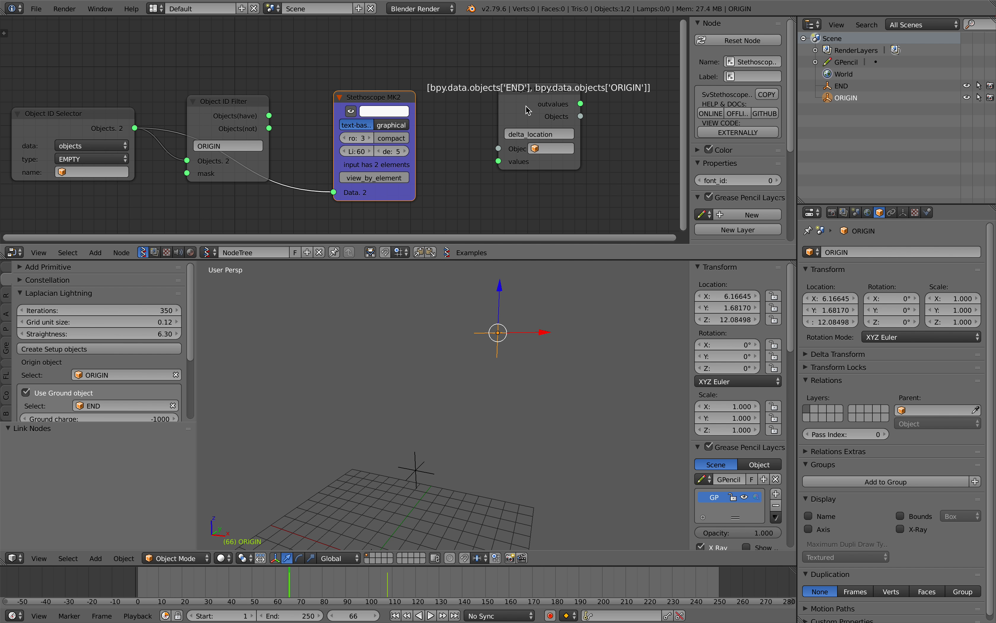
pyautogui.moveTo(269, 116); pyautogui.dragTo(334, 191)
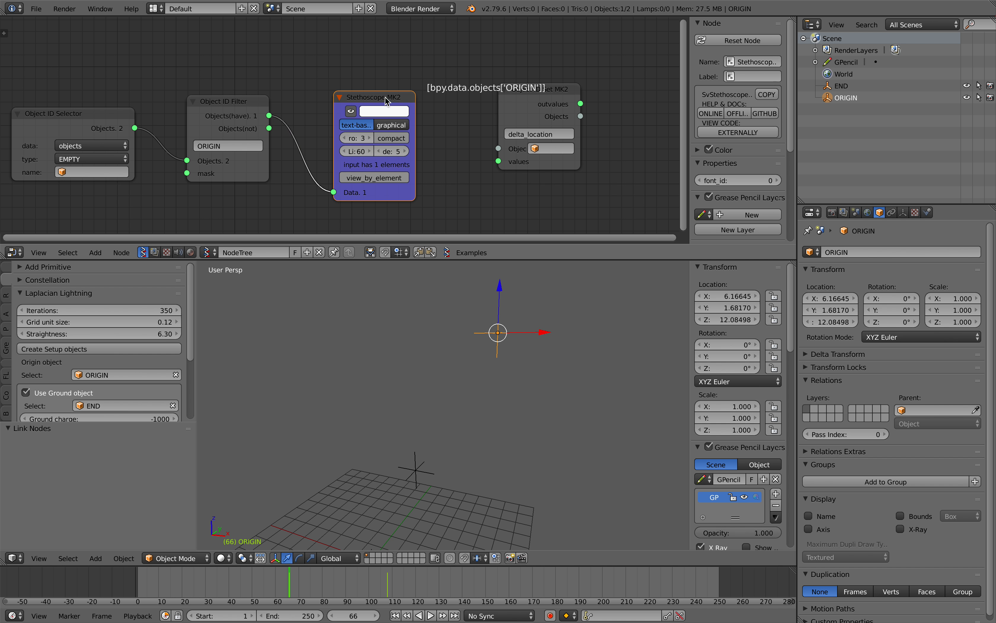
pyautogui.press('x')
# - Link the filter's Objects(have) output to the Objects input of Object ID Set MK2 and save the file
pyautogui.moveTo(269, 116); pyautogui.dragTo(499, 148)
pyautogui.moveTo(526, 106); pyautogui.dragTo(420, 116)
pyautogui.hotkey('ctrl', 's')
pyautogui.click(420, 117)
pyautogui.moveTo(420, 116); pyautogui.dragTo(445, 67, button='middle')
# - Add a Random Vector MK2 node and link its Random output to the values input of Object ID Set MK2
pyautogui.hotkey('alt', 'space')
pyautogui.write('random b')
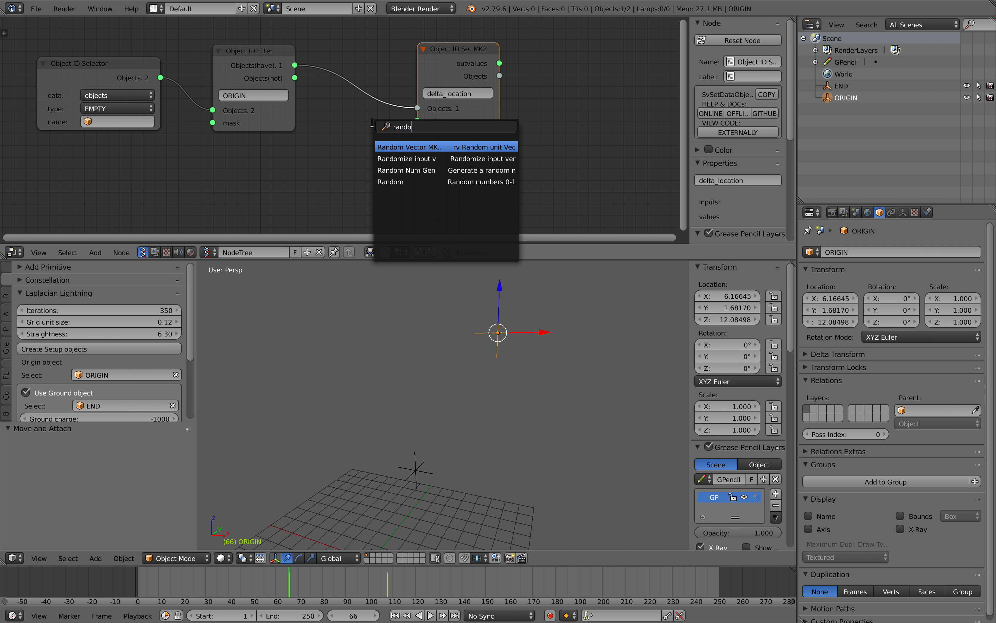
pyautogui.press('BackSpace')
pyautogui.write('v')
pyautogui.press('Return')
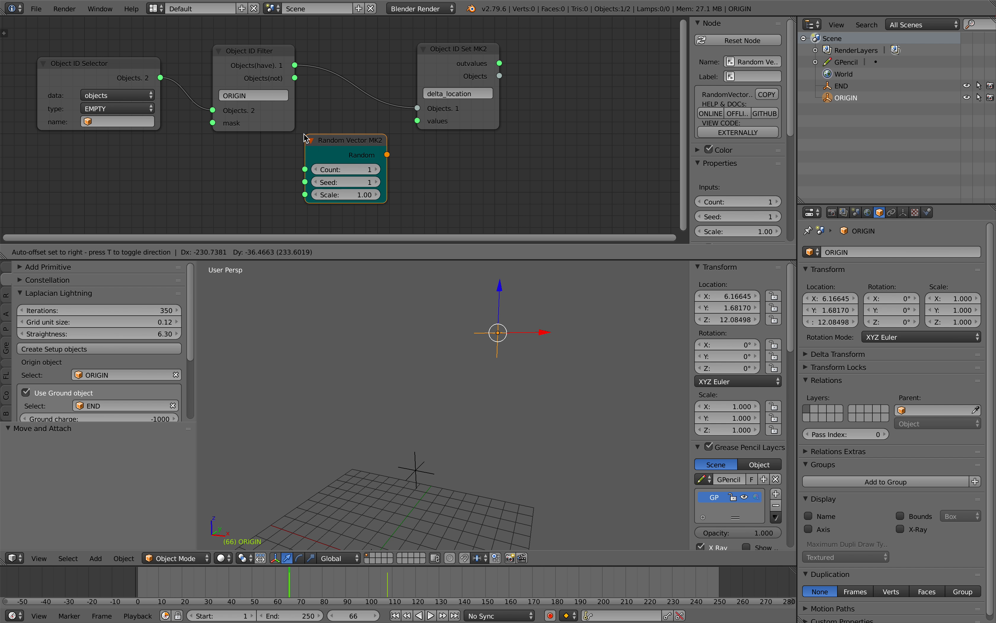
pyautogui.click(306, 137)
pyautogui.moveTo(454, 76); pyautogui.dragTo(503, 65)
pyautogui.moveTo(385, 155); pyautogui.dragTo(465, 110)
# - Try seed 467 and scale 2.50 on the Random Vector MK2 node, and delete the node
pyautogui.moveTo(343, 182); pyautogui.dragTo(373, 195)
pyautogui.moveTo(348, 182)
pyautogui.mouseDown()
pyautogui.moveTo(387, 182)
pyautogui.moveTo(334, 175)
pyautogui.mouseUp()
pyautogui.click(345, 149)
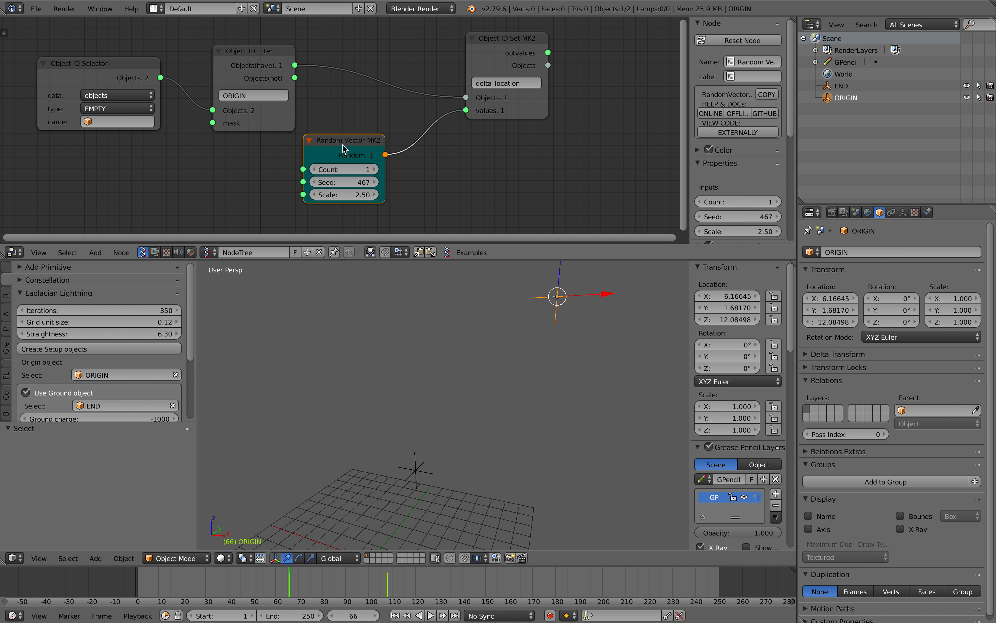
pyautogui.press('x')
# - Add a new Random Vector MK2 node below the filter, save the file and move Object ID Set MK2 farther from the filter
pyautogui.scroll(-1, 364, 151)
pyautogui.moveTo(364, 150); pyautogui.dragTo(318, 127, button='middle')
pyautogui.hotkey('alt', 'space')
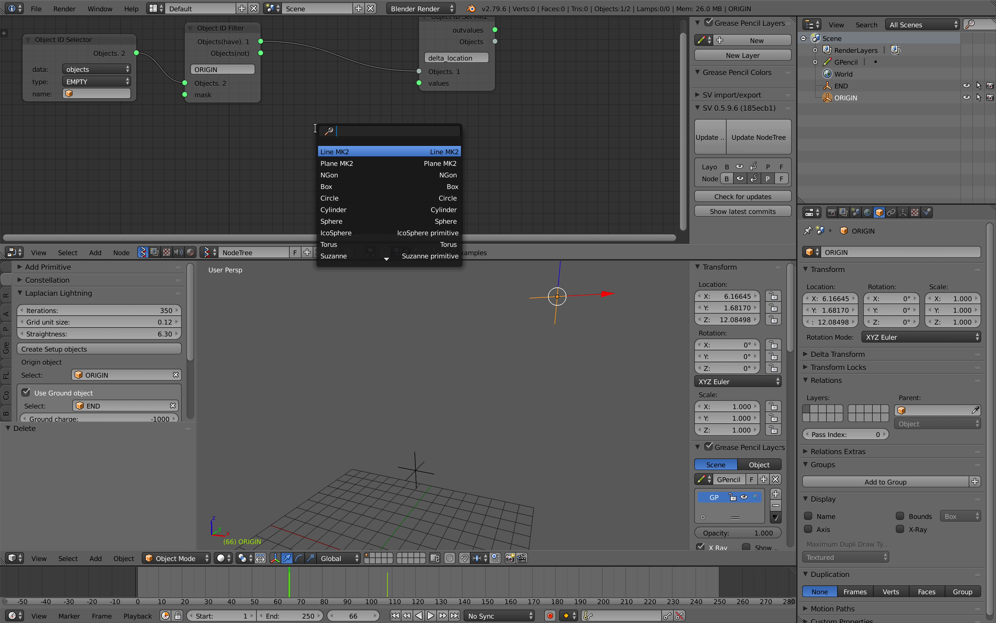
pyautogui.write('random v')
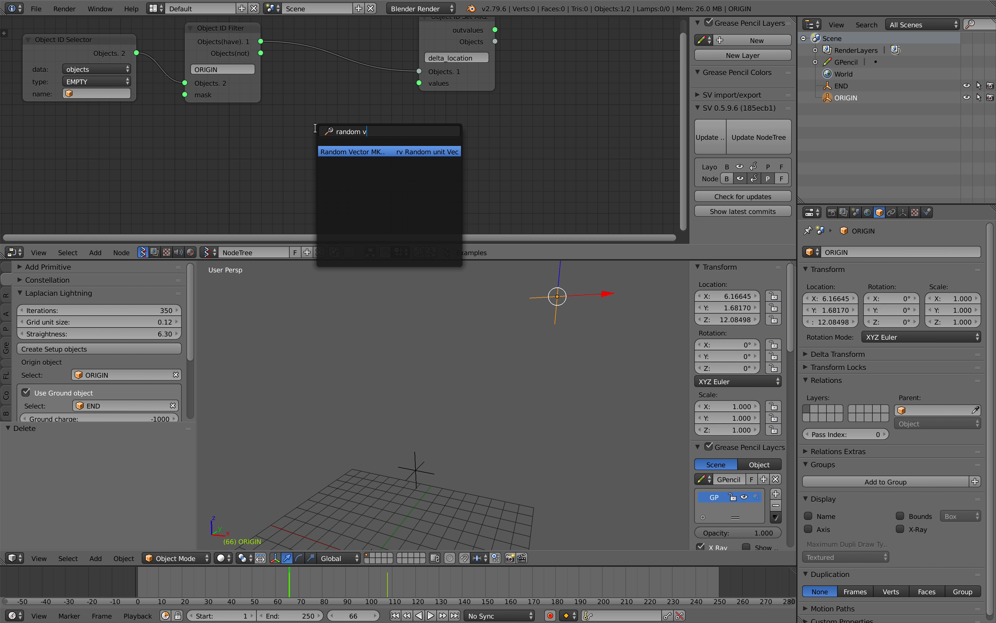
pyautogui.press('Return')
pyautogui.click(267, 135)
pyautogui.hotkey('ctrl', 's')
pyautogui.click(267, 135)
pyautogui.moveTo(468, 83); pyautogui.dragTo(545, 80)
# - Add a Vector Rewire node and link the Random Vector MK2 output to its Vectors input
pyautogui.hotkey('shift', 'a')
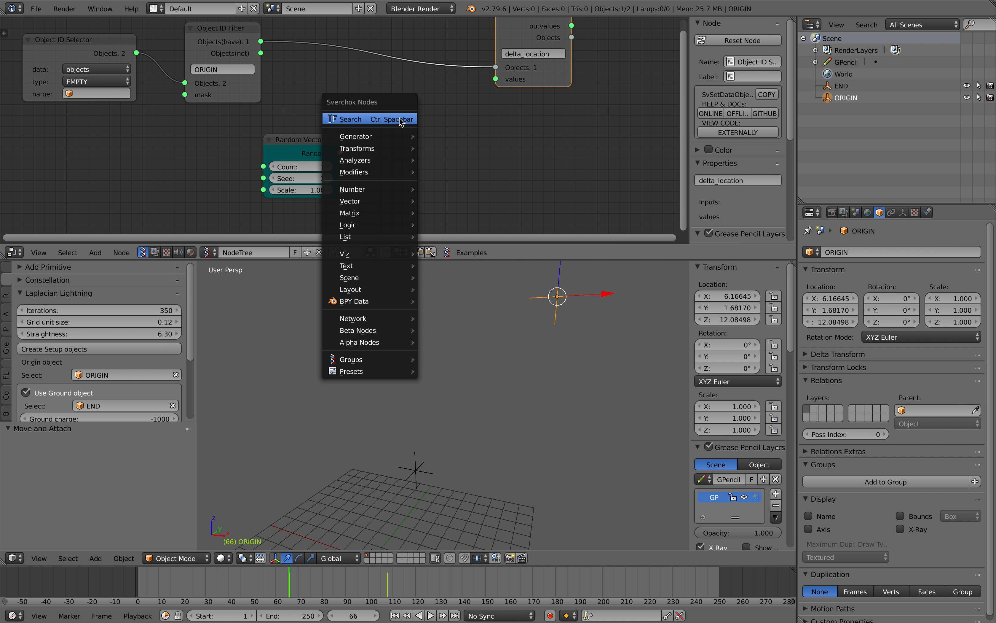
pyautogui.click(399, 121)
pyautogui.write('vector')
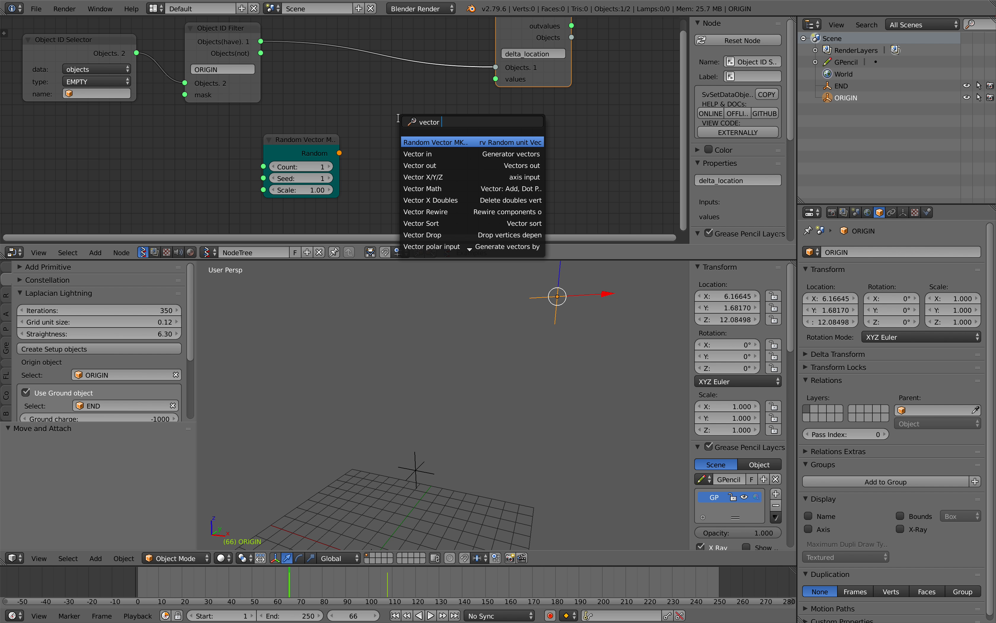
pyautogui.click(430, 211)
pyautogui.click(382, 116)
pyautogui.moveTo(340, 152); pyautogui.dragTo(387, 152)
# - Set Vector Rewire's source component to Z and link its Vectors output to the values input of Object ID Set MK2
pyautogui.click(404, 138)
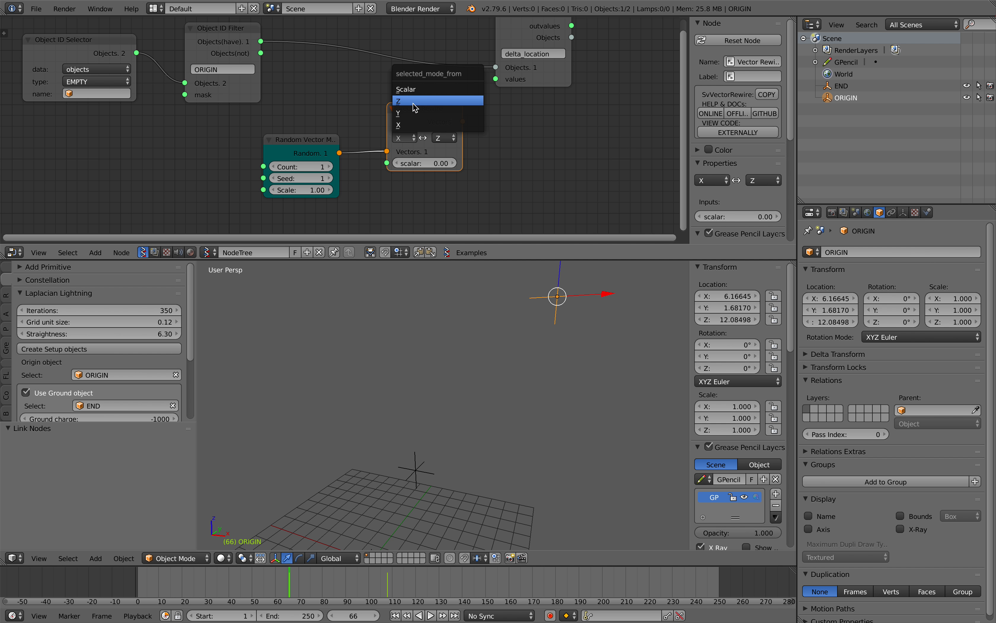
pyautogui.click(415, 102)
pyautogui.click(446, 138)
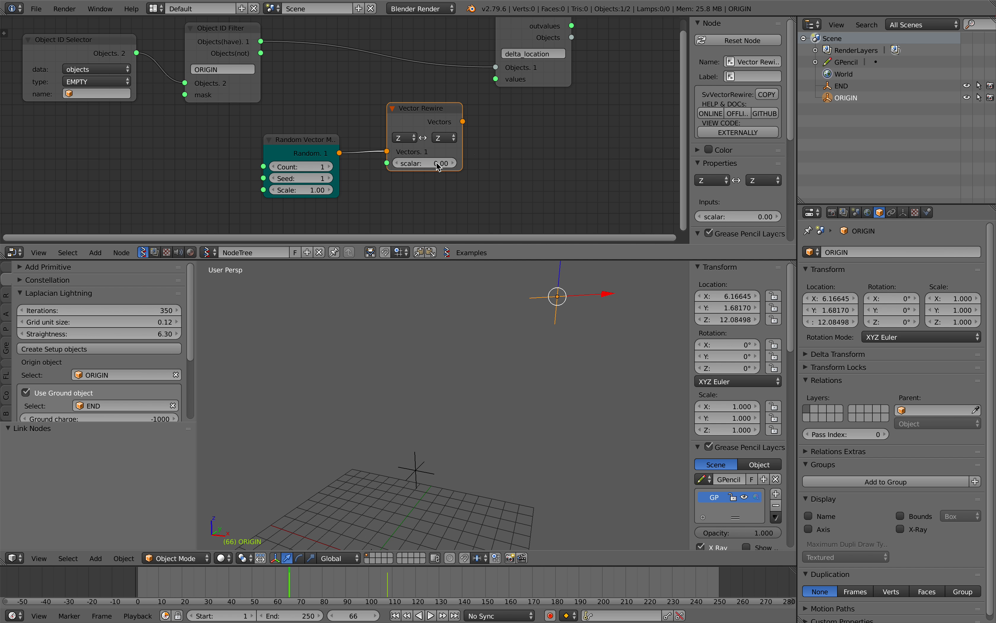
pyautogui.moveTo(456, 109); pyautogui.dragTo(496, 79)
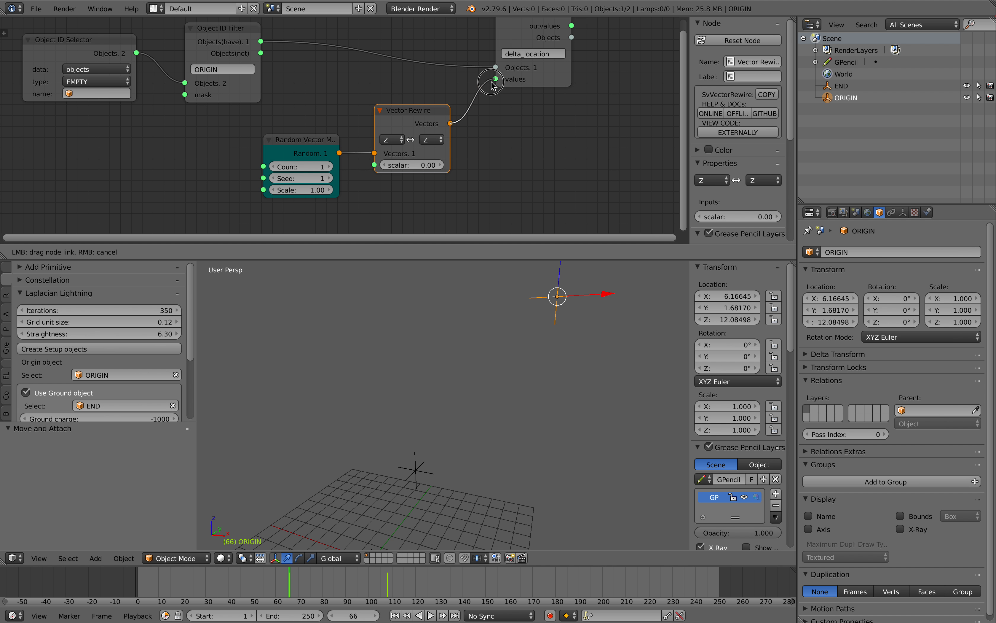
# - Try seed 149 on Random Vector MK2 and switch Vector Rewire's source component to X
pyautogui.moveTo(305, 179); pyautogui.dragTo(426, 178)
pyautogui.click(432, 140)
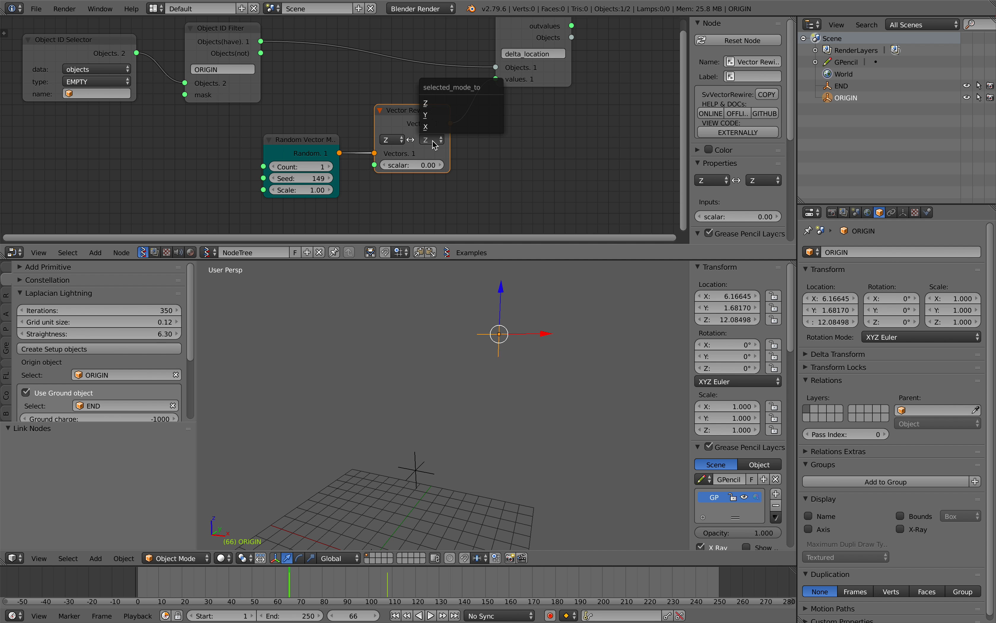
pyautogui.click(391, 140)
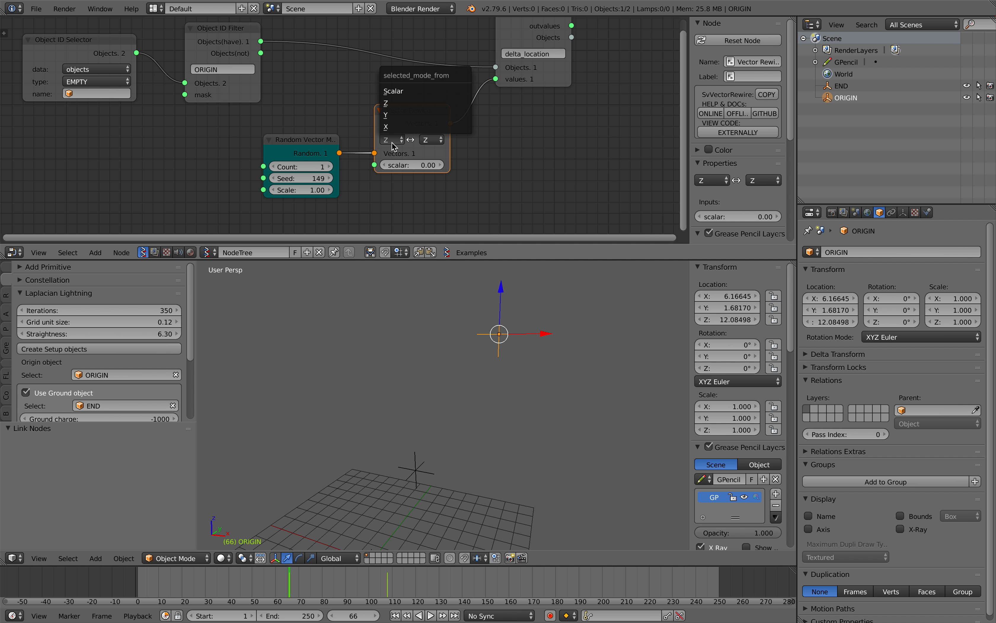
pyautogui.click(398, 128)
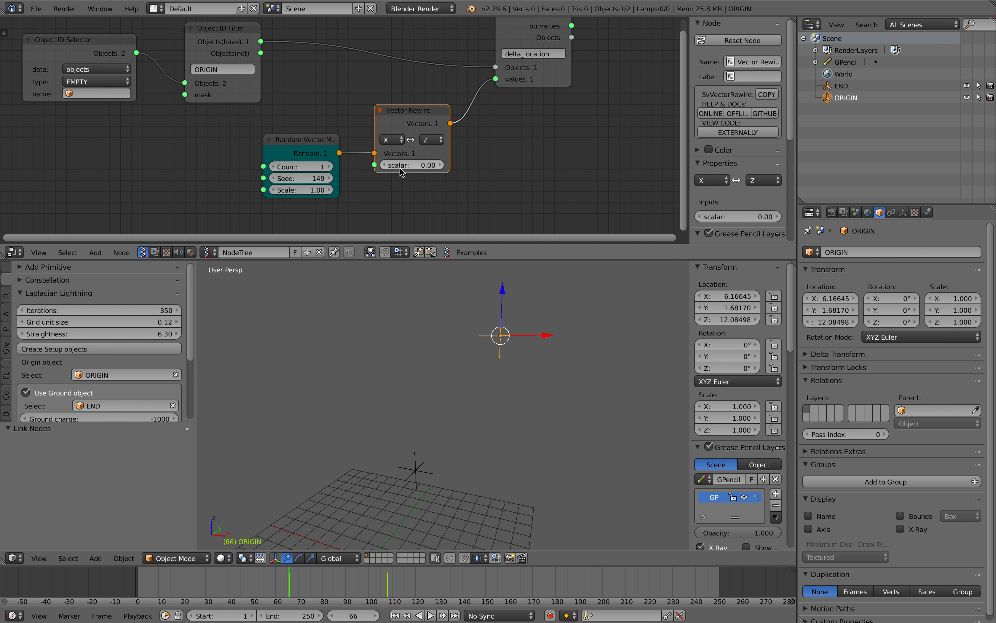
# - Set Random Vector MK2 to seed 561 and scale 5.08, and replace Vector Rewire with a direct link from Random to values
pyautogui.moveTo(301, 178); pyautogui.dragTo(346, 190)
pyautogui.scroll(-3, 493, 457)
pyautogui.scroll(-1, 494, 461)
pyautogui.press('x')
pyautogui.moveTo(340, 153); pyautogui.dragTo(411, 148)
# - Move the END empty by about 4.93, -0.86 and -3.85 on X, Y and Z, and save the file
pyautogui.moveTo(430, 358); pyautogui.dragTo(435, 424, button='middle')
pyautogui.rightClick(409, 460)
pyautogui.press('g')
pyautogui.click(493, 493)
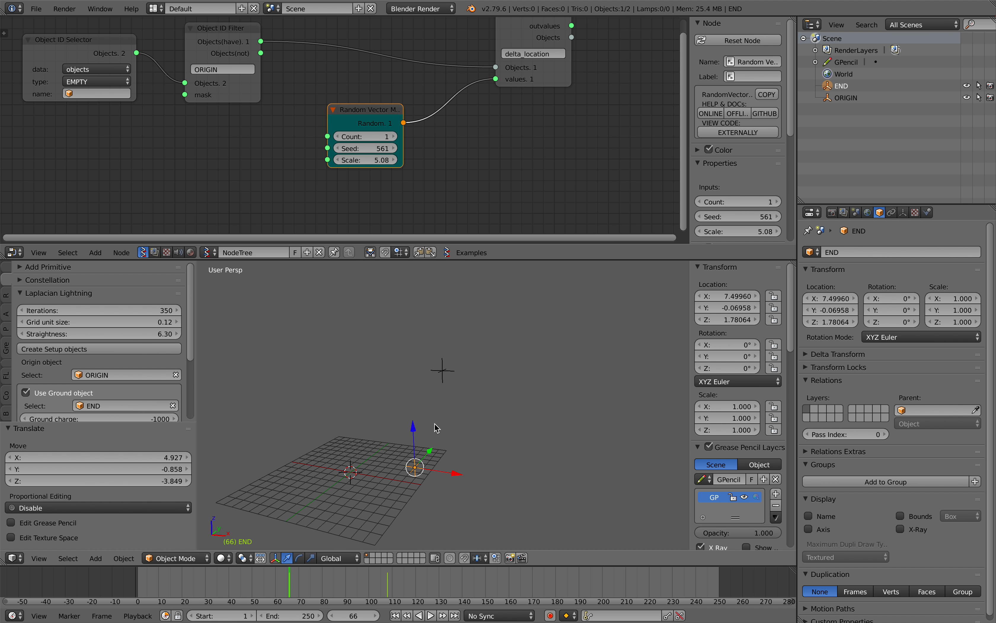
pyautogui.hotkey('ctrl', 's')
pyautogui.moveTo(353, 152); pyautogui.dragTo(428, 185, button='middle')
pyautogui.click(416, 193)
pyautogui.moveTo(223, 348); pyautogui.dragTo(205, 351, button='middle')
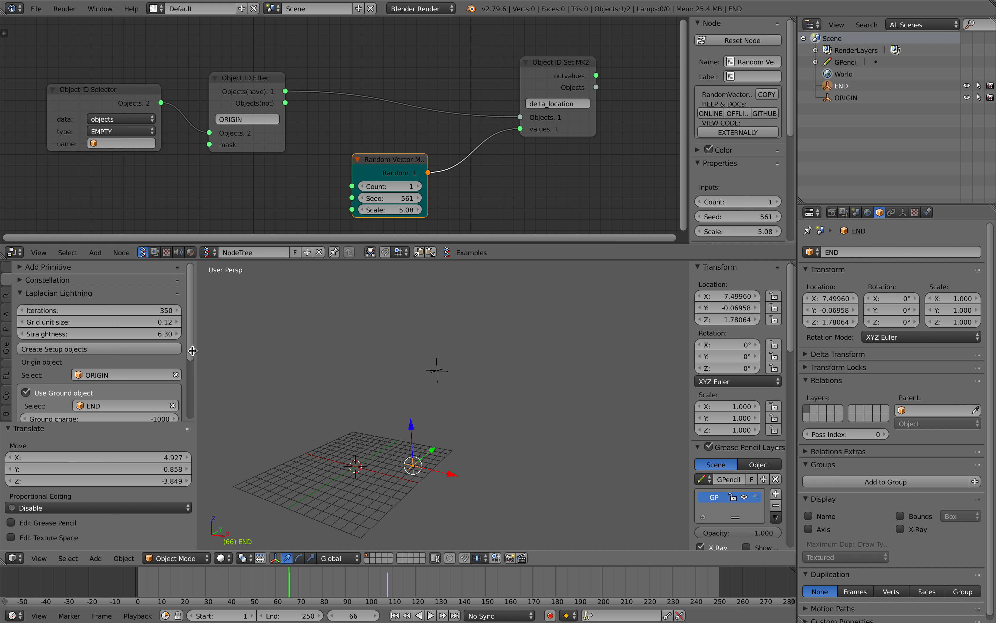
# - Go to frame 80, make the timeline taller and save the file as sv_lightning_001.blend on the Desktop
pyautogui.click(323, 568)
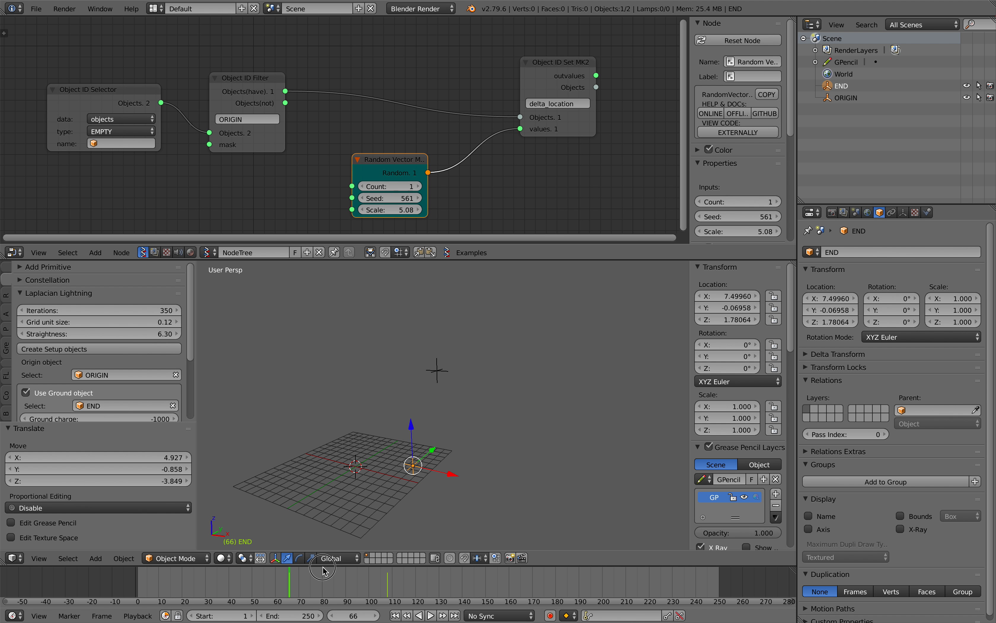
pyautogui.moveTo(335, 567); pyautogui.dragTo(334, 548)
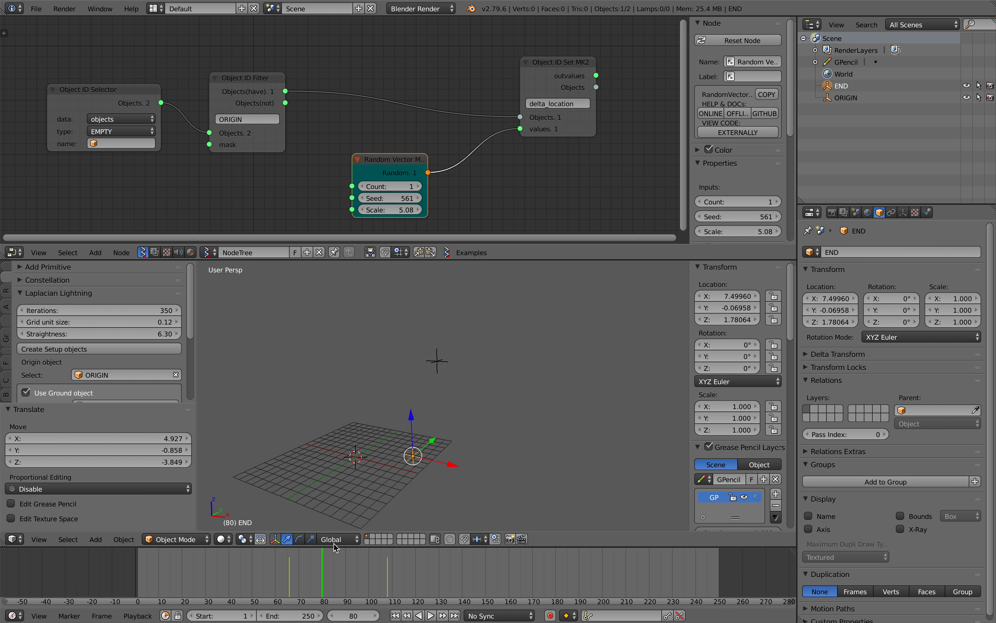
pyautogui.click(36, 9)
pyautogui.click(50, 111)
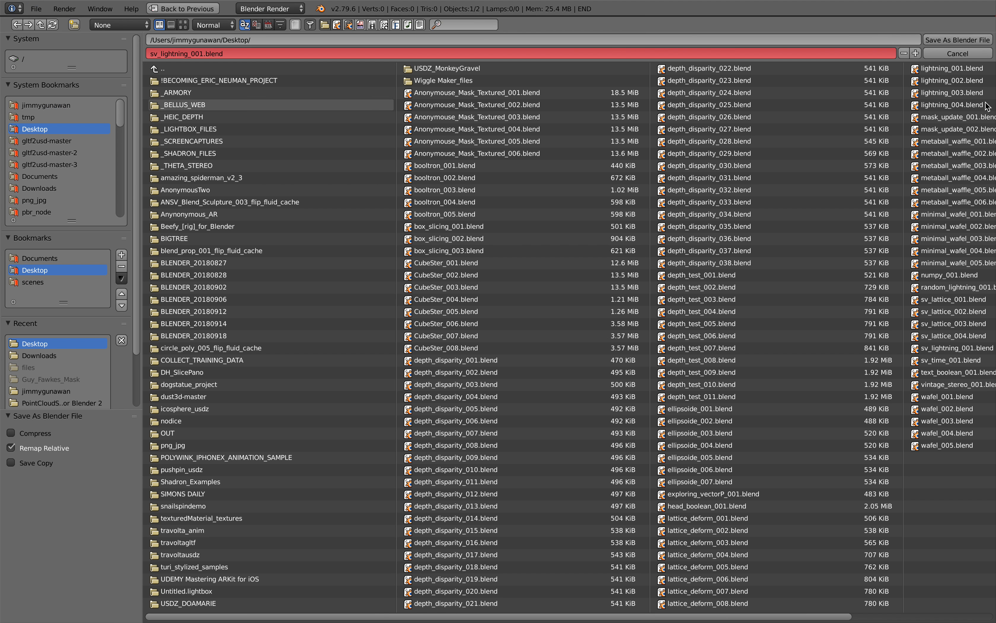
pyautogui.click(956, 39)
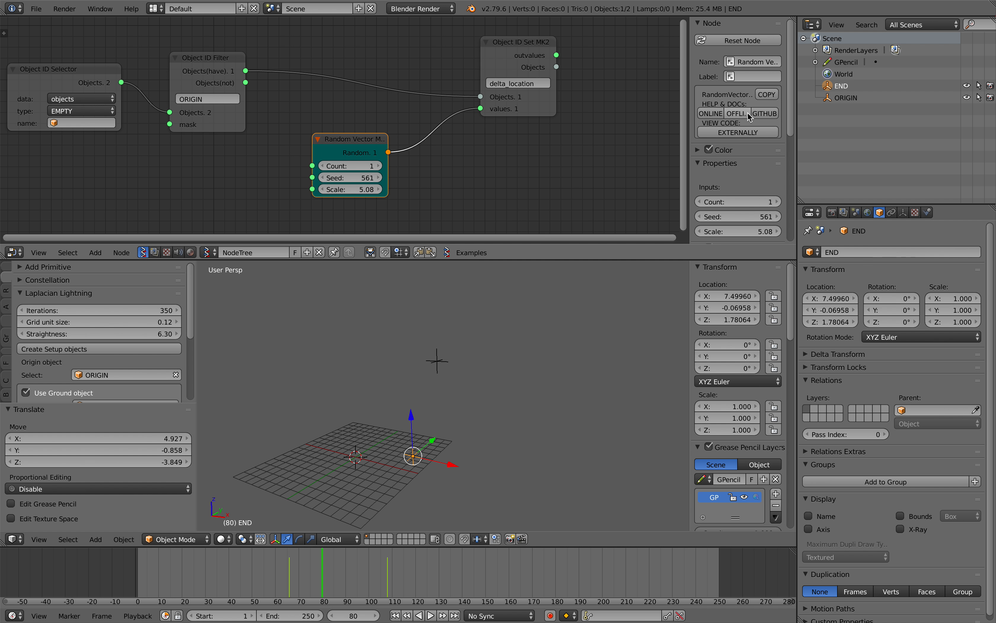
# - Hide the node editor's properties sidebar, arrange the nodes closer together and save the file
pyautogui.press('n')
pyautogui.moveTo(288, 69); pyautogui.dragTo(444, 48)
pyautogui.moveTo(148, 71); pyautogui.dragTo(293, 76)
pyautogui.hotkey('ctrl', 's')
pyautogui.click(258, 77)
pyautogui.moveTo(444, 125); pyautogui.dragTo(403, 135, button='middle')
pyautogui.hotkey('ctrl', 's')
pyautogui.click(404, 135)
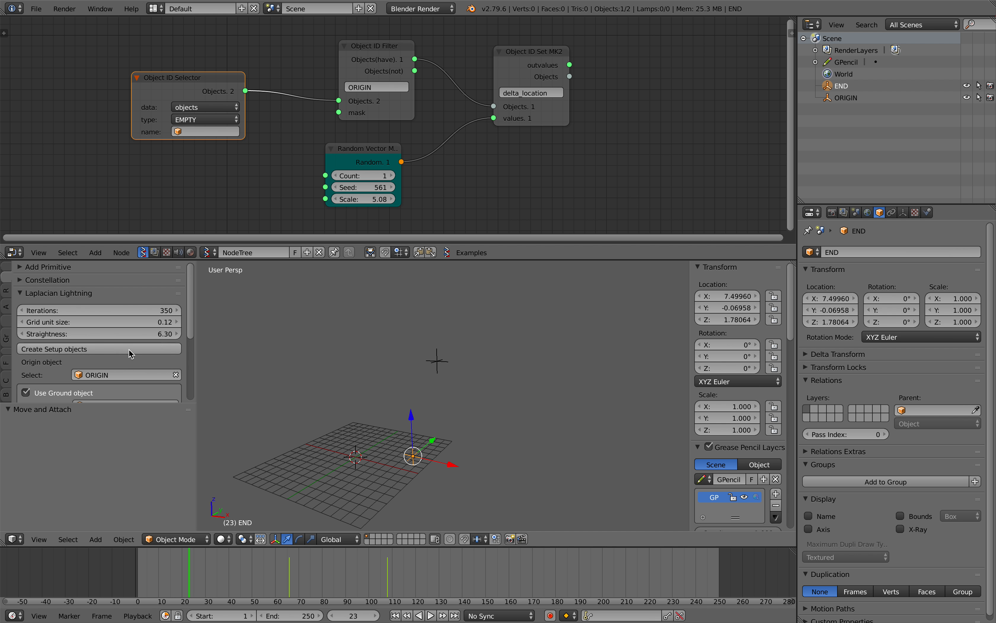
# - Reveal the Generate Lightning settings and enlarge the info log above the node editor
pyautogui.moveTo(329, 405); pyautogui.dragTo(298, 402, button='middle')
pyautogui.scroll(-2, 152, 381)
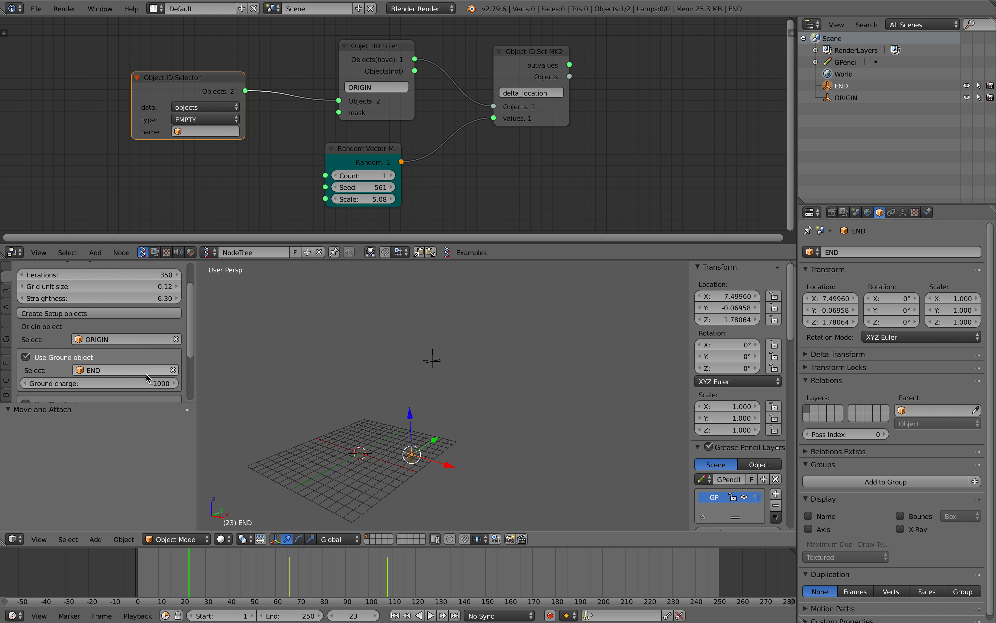
pyautogui.scroll(-2, 151, 382)
pyautogui.scroll(-2, 153, 391)
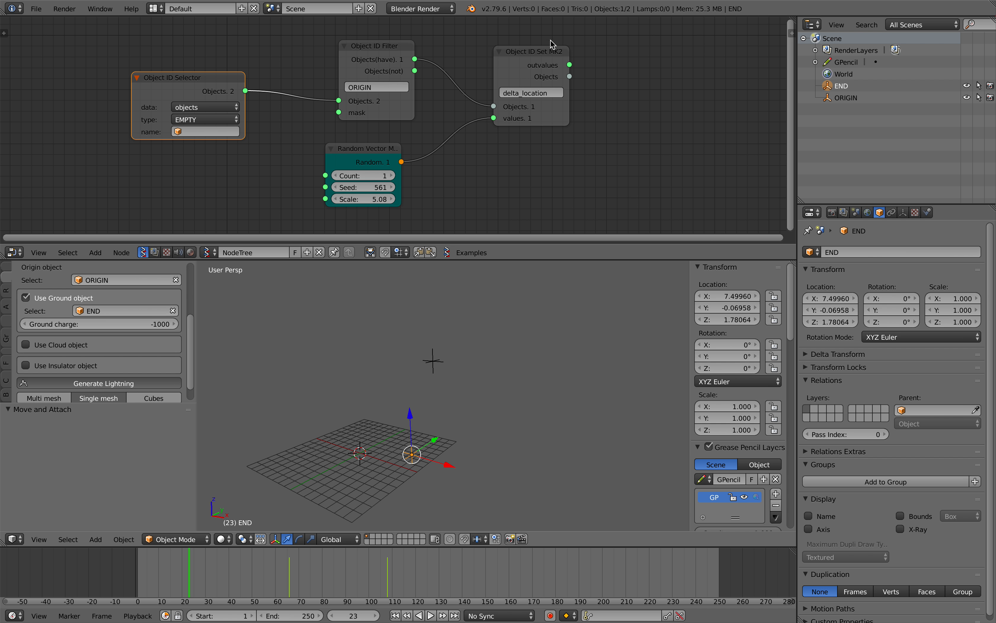
pyautogui.moveTo(569, 17); pyautogui.dragTo(572, 74)
pyautogui.click(155, 38)
# - Go to frame 56 and generate single-mesh lightning from ORIGIN to END
pyautogui.scroll(2, 150, 36)
pyautogui.scroll(-2, 154, 38)
pyautogui.moveTo(425, 426)
pyautogui.mouseDown(button='middle')
pyautogui.moveTo(438, 424)
pyautogui.moveTo(424, 429)
pyautogui.mouseUp(button='middle')
pyautogui.click(266, 575)
pyautogui.click(124, 383)
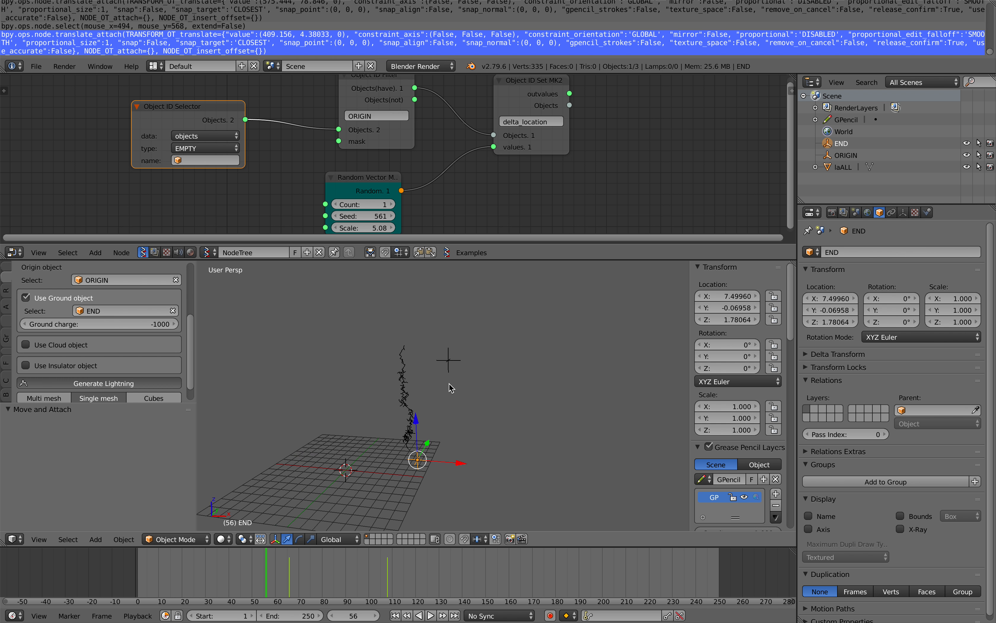
# - Select the ORIGIN empty and change the Object ID Set MK2 property to location
pyautogui.moveTo(464, 380); pyautogui.dragTo(434, 370, button='middle')
pyautogui.rightClick(461, 360)
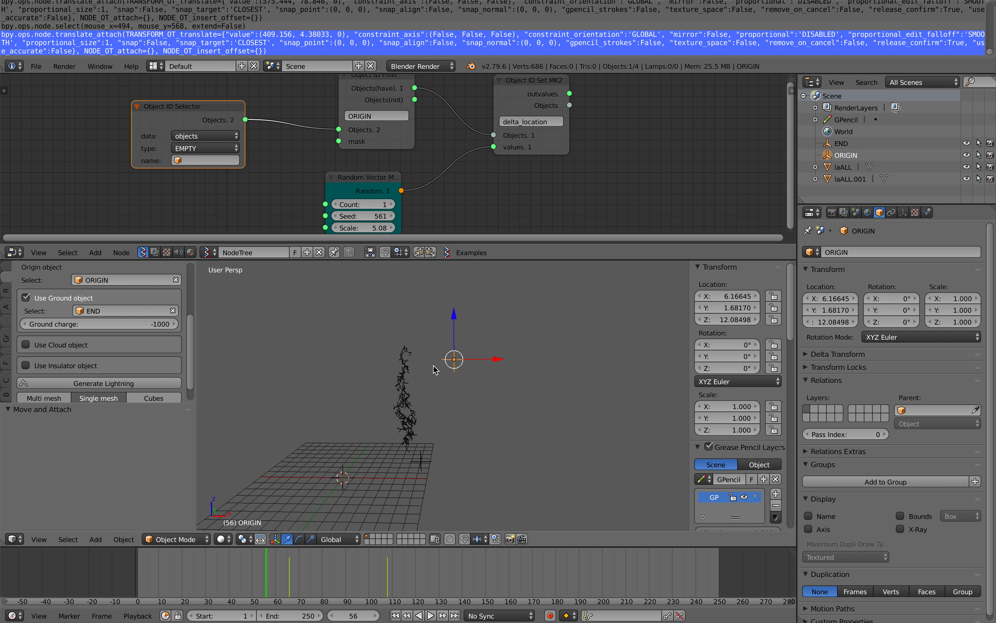
pyautogui.click(533, 123)
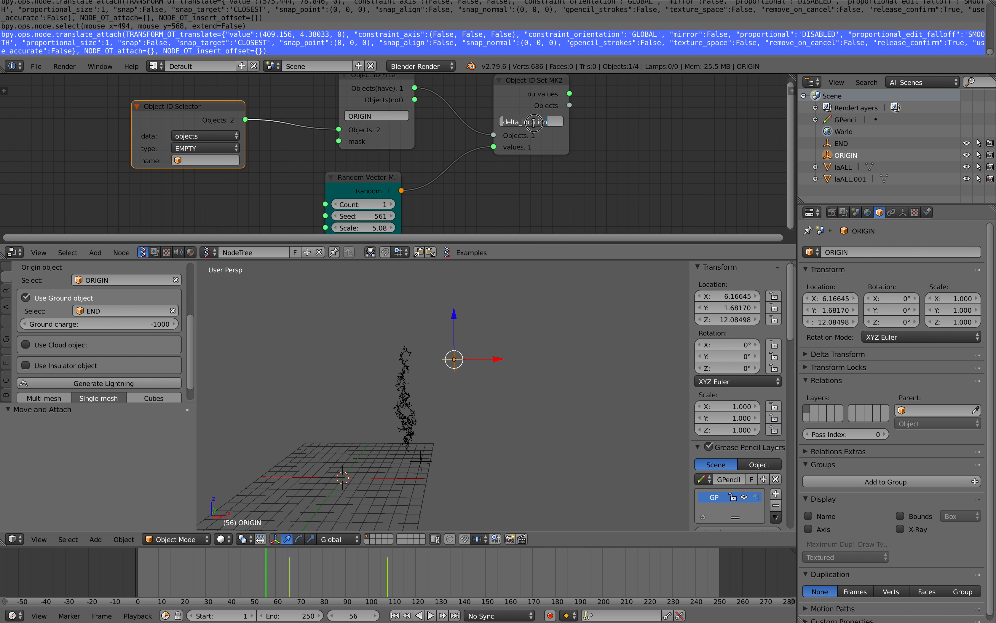
pyautogui.write('location')
pyautogui.press('Return')
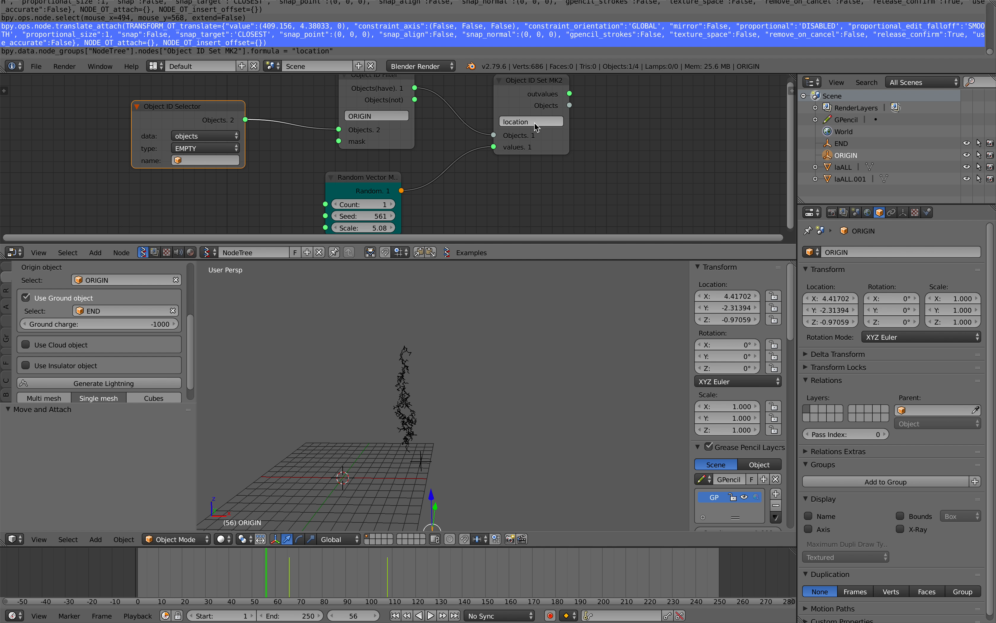
# - Box-select the generated lightning and delete it together with the selected ORIGIN empty, and undo the deletion
pyautogui.moveTo(476, 394); pyautogui.dragTo(458, 399, button='middle')
pyautogui.press('b')
pyautogui.moveTo(392, 358); pyautogui.dragTo(451, 388)
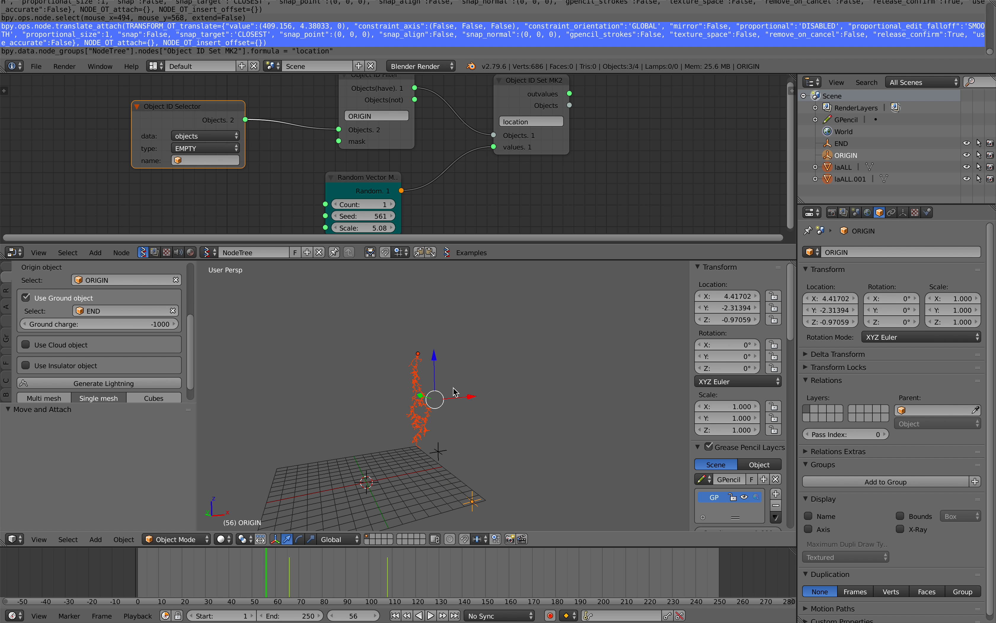
pyautogui.press('x')
pyautogui.click(455, 391)
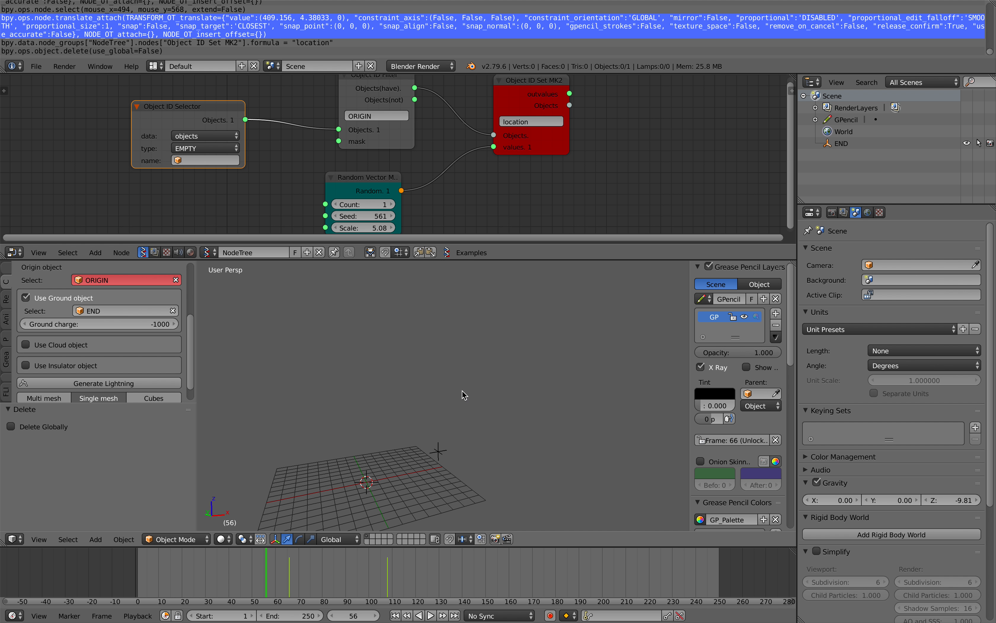
pyautogui.hotkey('ctrl', 'z')
# - Clear the selection, select only the two generated lightning meshes and delete them
pyautogui.press('a')
pyautogui.press('a')
pyautogui.press('a')
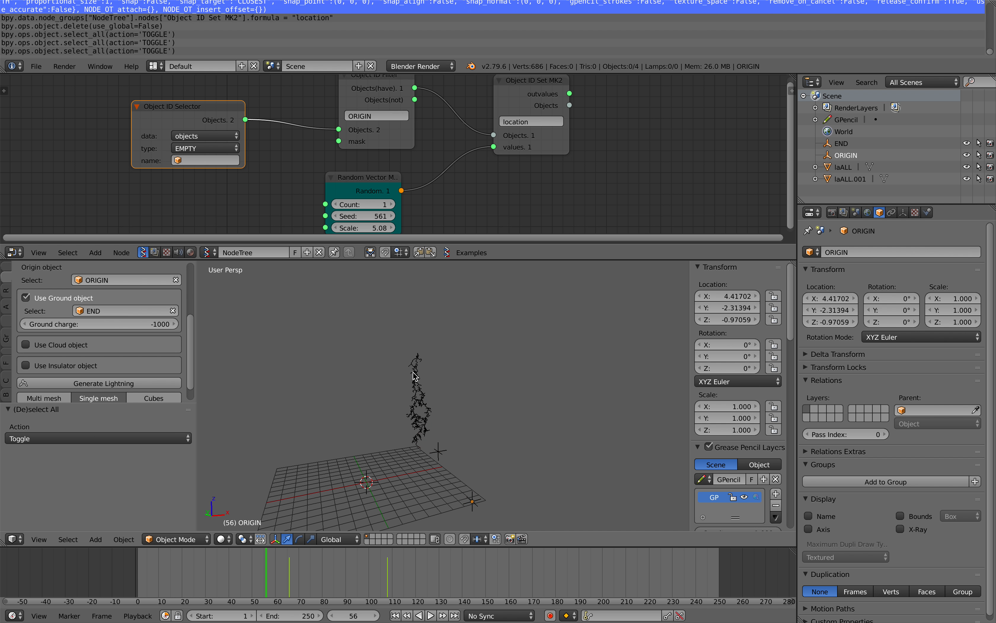
pyautogui.moveTo(396, 360); pyautogui.dragTo(417, 358)
pyautogui.rightClick(466, 406)
pyautogui.press('x')
pyautogui.click(467, 406)
pyautogui.moveTo(468, 405); pyautogui.dragTo(470, 407, button='middle')
# - Generate three new single-mesh lightning objects between ORIGIN and END, moving to frame 116 for the last one
pyautogui.click(135, 383)
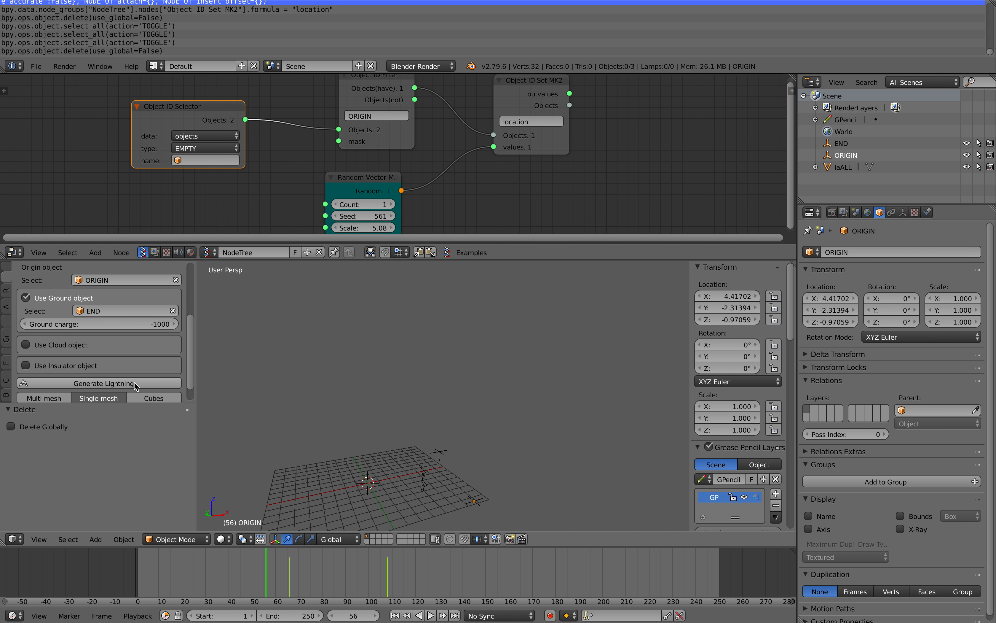
pyautogui.click(128, 383)
pyautogui.click(409, 581)
pyautogui.press('Escape')
pyautogui.click(132, 383)
pyautogui.moveTo(359, 456); pyautogui.dragTo(363, 455, button='middle')
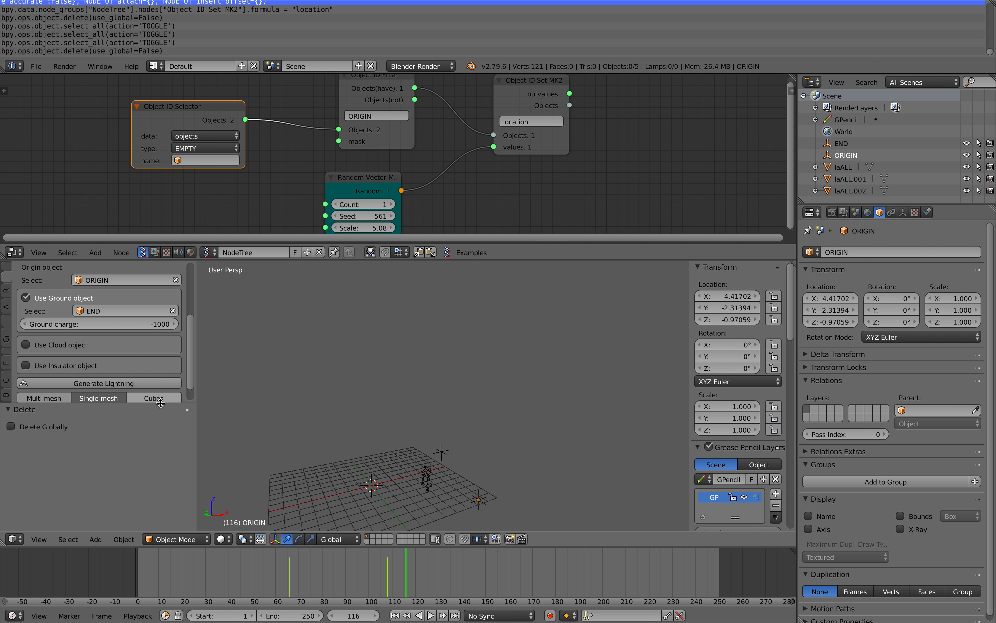
# - Enlarge the Laplacian Lightning settings area, select the END empty and scrub the timeline to frame 60
pyautogui.moveTo(162, 403); pyautogui.dragTo(185, 427)
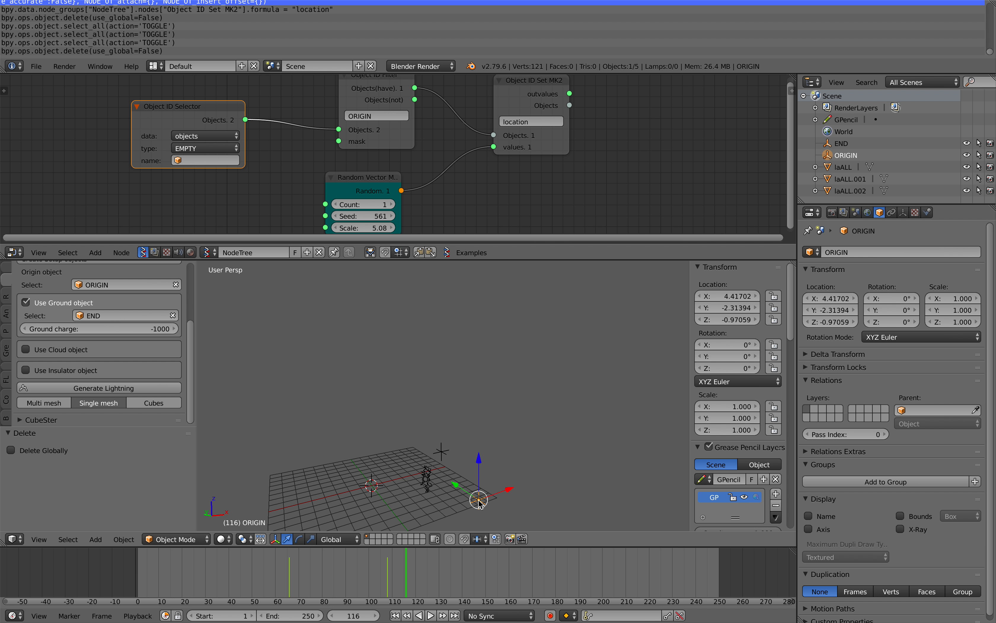
pyautogui.rightClick(439, 461)
pyautogui.moveTo(359, 593); pyautogui.dragTo(275, 599)
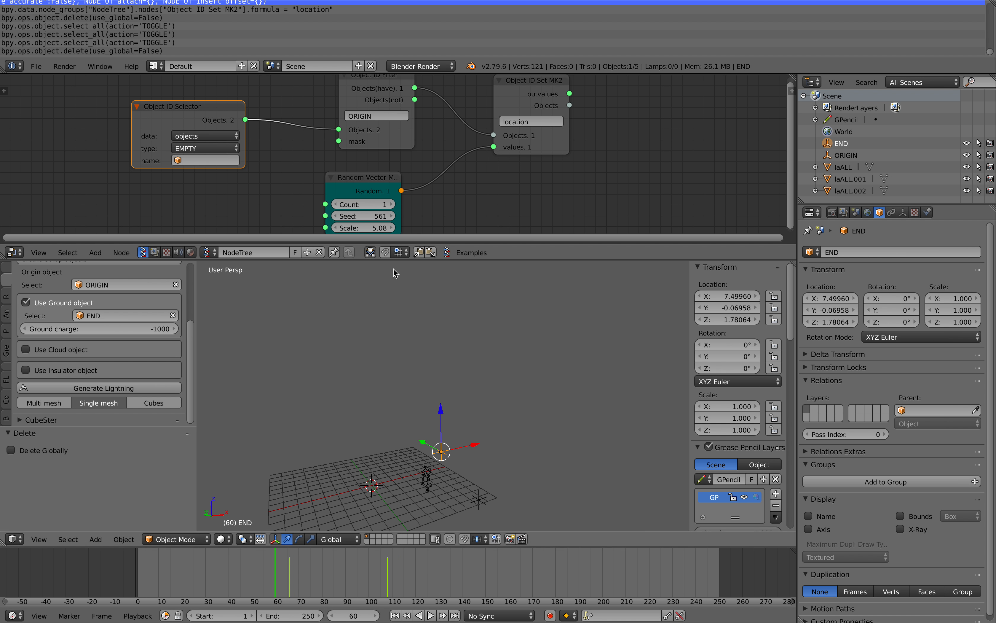
# - Add a Frame info node and link its Current Frame output to the Seed input of Random Vector MK2
pyautogui.moveTo(369, 215); pyautogui.dragTo(399, 192, button='middle')
pyautogui.hotkey('shift', 'a')
pyautogui.click(247, 211)
pyautogui.write('fra')
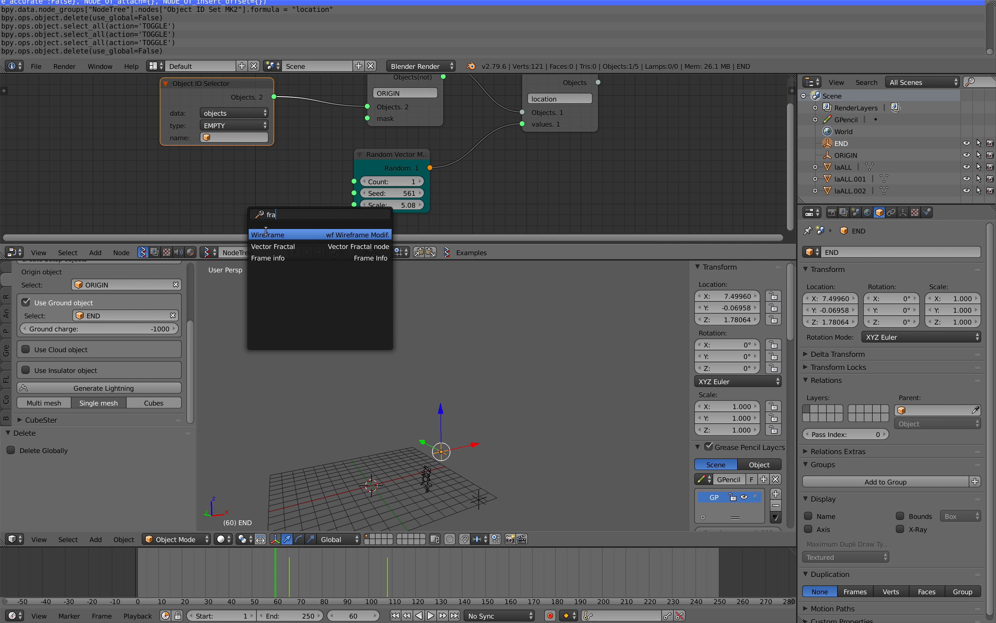
pyautogui.click(279, 258)
pyautogui.click(242, 183)
pyautogui.moveTo(307, 199); pyautogui.dragTo(354, 193)
# - Scrub the timeline to frame 129 and back to frame 75 to check the random motion, and save the file
pyautogui.moveTo(406, 568); pyautogui.dragTo(436, 560)
pyautogui.moveTo(416, 436); pyautogui.dragTo(491, 409, button='middle')
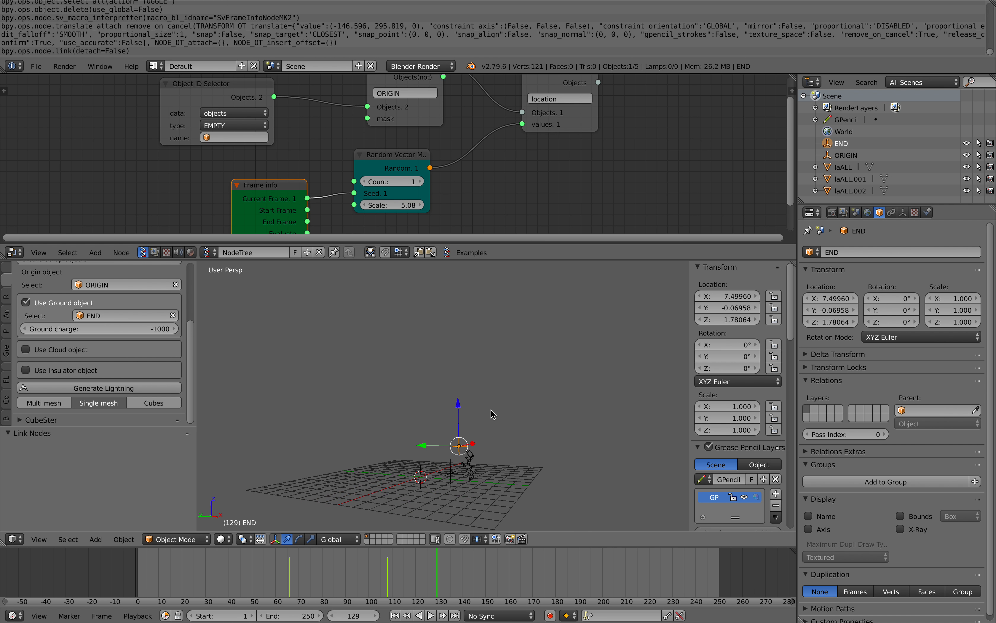
pyautogui.moveTo(437, 560); pyautogui.dragTo(311, 567)
pyautogui.moveTo(429, 421); pyautogui.dragTo(431, 430, button='middle')
pyautogui.hotkey('ctrl', 's')
pyautogui.click(431, 432)
# - Reset the ORIGIN empty's Delta Location to 0 on X, Y and Z, and save the file
pyautogui.rightClick(413, 479)
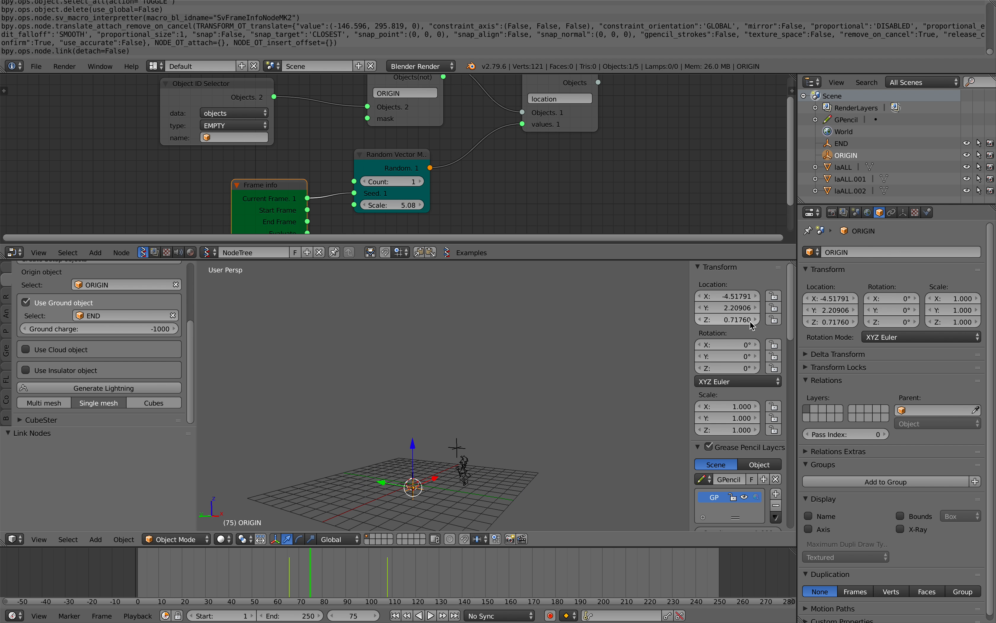
pyautogui.click(848, 354)
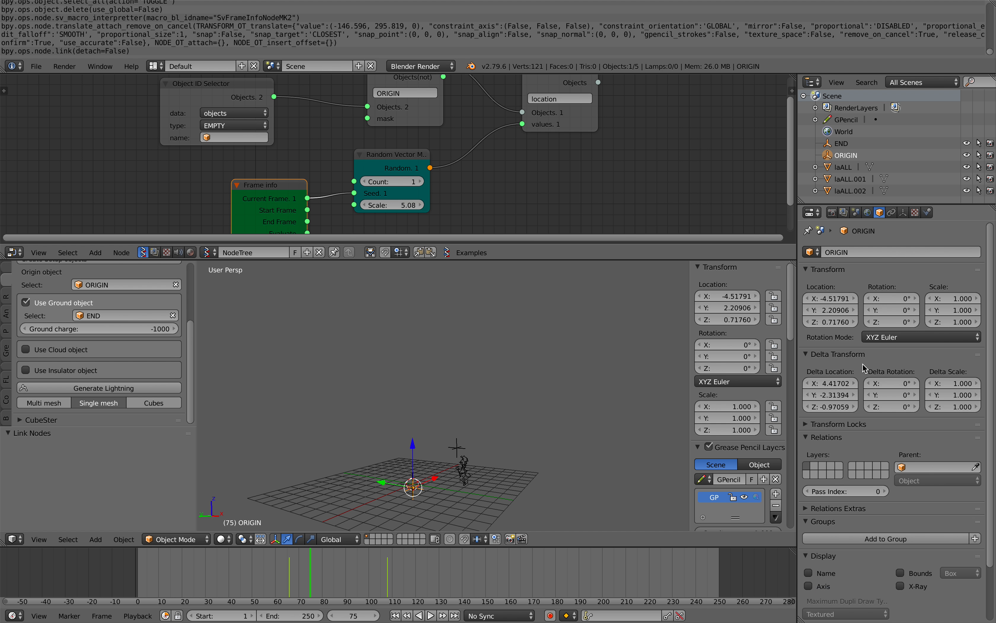
pyautogui.moveTo(844, 384); pyautogui.dragTo(843, 406)
pyautogui.write('0')
pyautogui.press('Return')
pyautogui.click(462, 383)
pyautogui.moveTo(461, 384); pyautogui.dragTo(460, 389, button='middle')
pyautogui.hotkey('ctrl', 's')
pyautogui.click(461, 391)
pyautogui.moveTo(359, 199); pyautogui.dragTo(364, 209, button='middle')
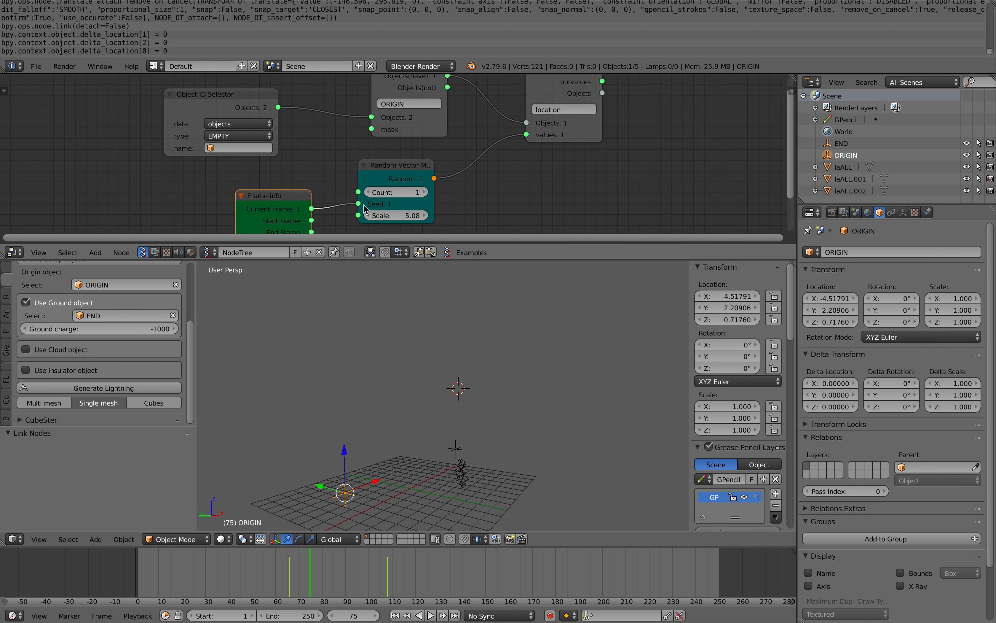
# - Enlarge the node editor area and bring the whole Frame info node into view
pyautogui.moveTo(439, 260); pyautogui.dragTo(442, 298)
pyautogui.moveTo(490, 250); pyautogui.dragTo(486, 241, button='middle')
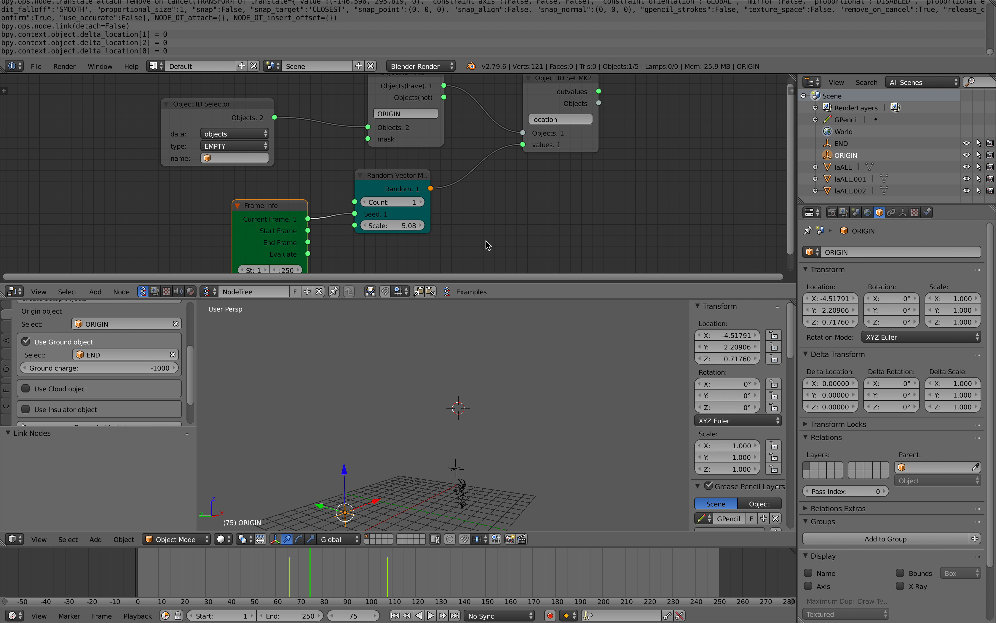
pyautogui.scroll(-1, 506, 203)
# - Scrub the timeline to frame 89 and generate a lightning mesh from ORIGIN
pyautogui.moveTo(354, 568)
pyautogui.mouseDown()
pyautogui.moveTo(329, 567)
pyautogui.moveTo(345, 566)
pyautogui.mouseUp()
pyautogui.moveTo(387, 453); pyautogui.dragTo(281, 418, button='middle')
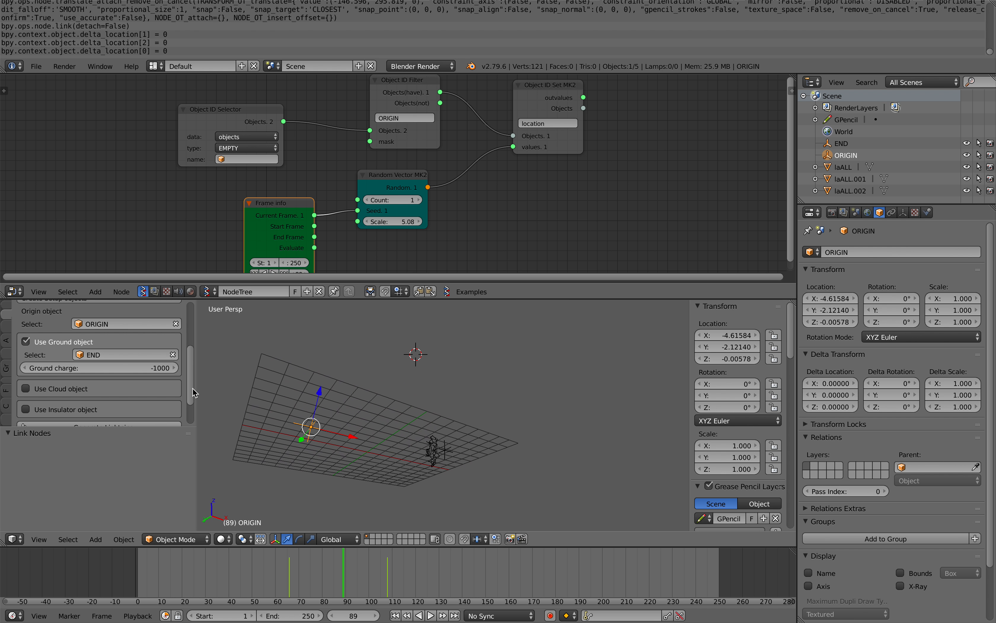
pyautogui.moveTo(181, 428); pyautogui.dragTo(187, 466)
pyautogui.click(142, 427)
pyautogui.moveTo(302, 422); pyautogui.dragTo(339, 474, button='middle')
# - Generate lightning meshes at three more frames, including frames 132 and 166
pyautogui.click(322, 563)
pyautogui.click(122, 427)
pyautogui.click(444, 572)
pyautogui.click(103, 427)
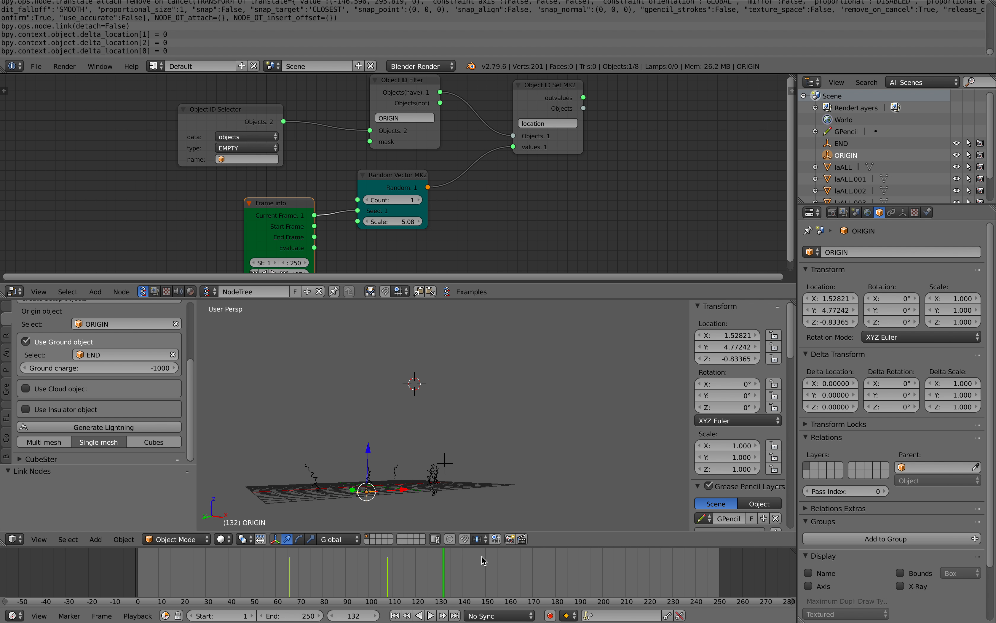
pyautogui.click(523, 567)
pyautogui.click(103, 427)
# - Move the END empty high above the grid to about X 1.37, Y 3.09, Z 8.33 and save the file
pyautogui.rightClick(452, 475)
pyautogui.press('g')
pyautogui.click(411, 423)
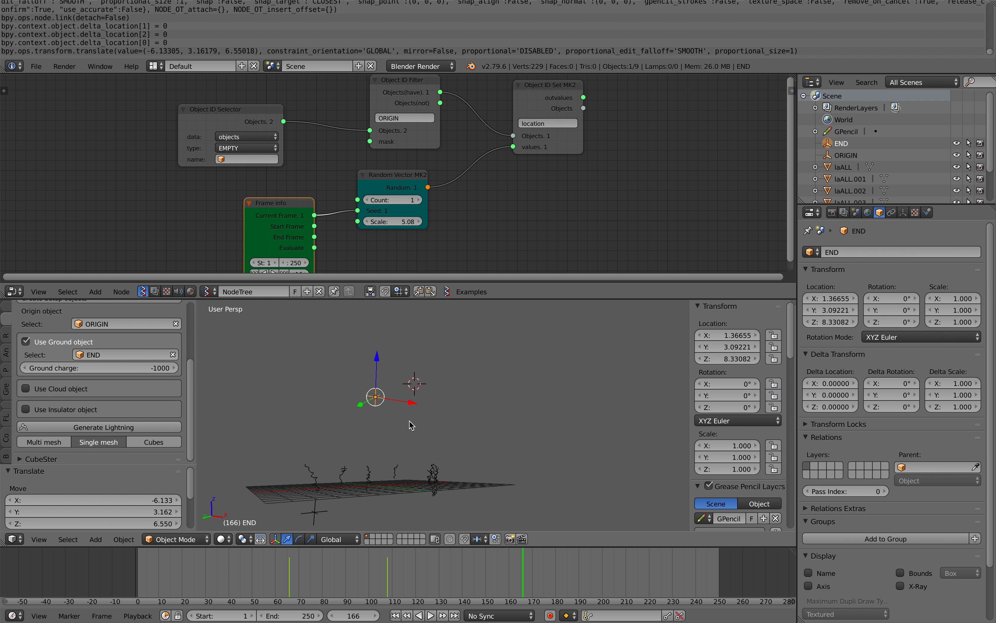
pyautogui.keyDown('shift'); pyautogui.moveTo(411, 422); pyautogui.dragTo(423, 409, button='middle'); pyautogui.keyUp('shift')
pyautogui.hotkey('ctrl', 's')
pyautogui.click(413, 409)
# - Generate lightning towards the raised END empty at frame 166 and save the file
pyautogui.click(172, 427)
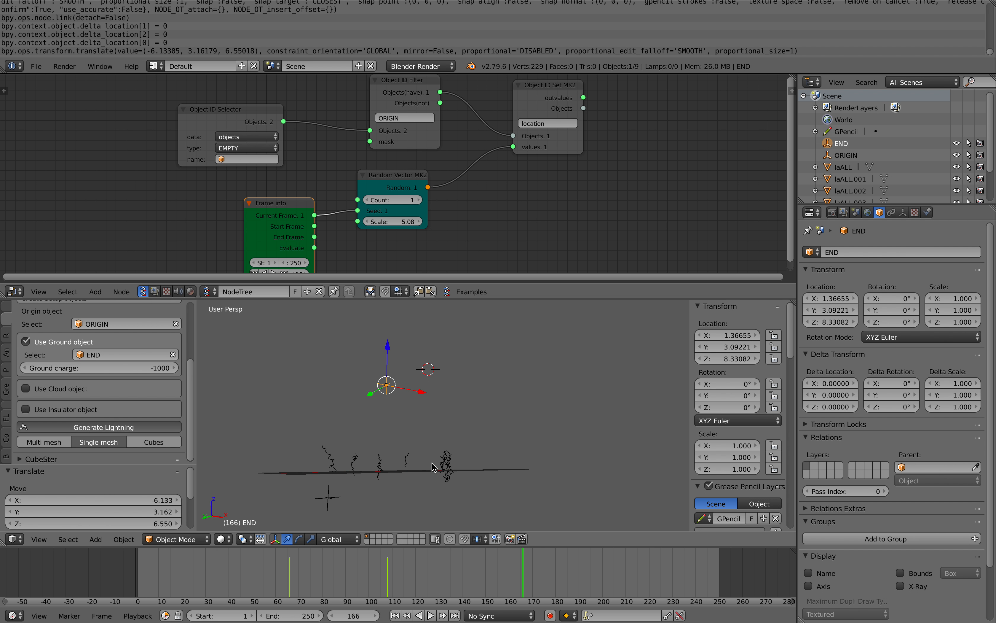
pyautogui.moveTo(433, 467); pyautogui.dragTo(398, 408, button='middle')
pyautogui.hotkey('ctrl', 's')
pyautogui.click(406, 412)
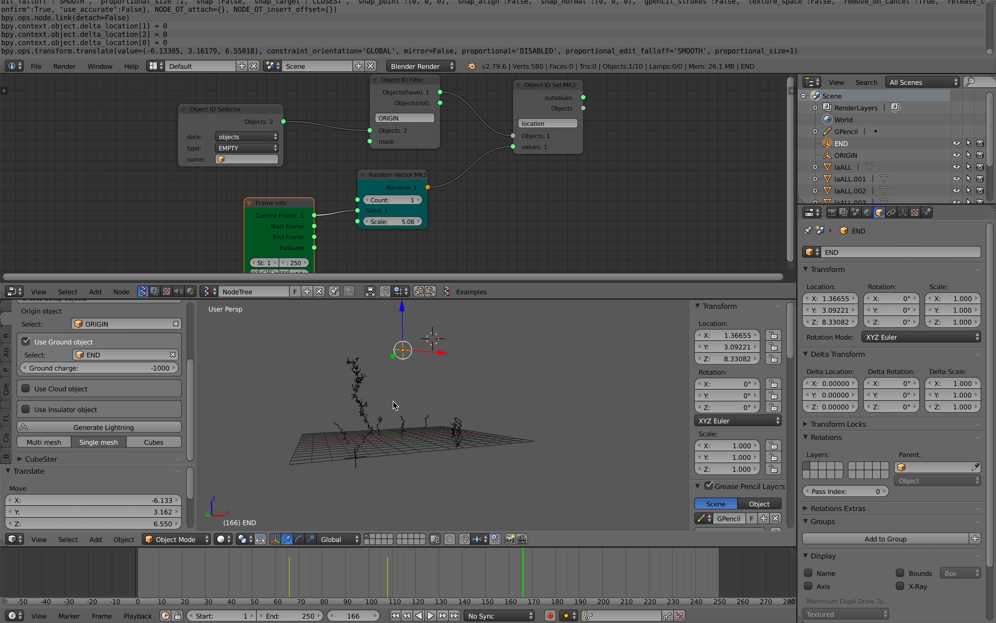
# - Generate further lightning meshes at frames 193, 205 and 164
pyautogui.scroll(3, 391, 401)
pyautogui.scroll(-1, 415, 401)
pyautogui.click(585, 565)
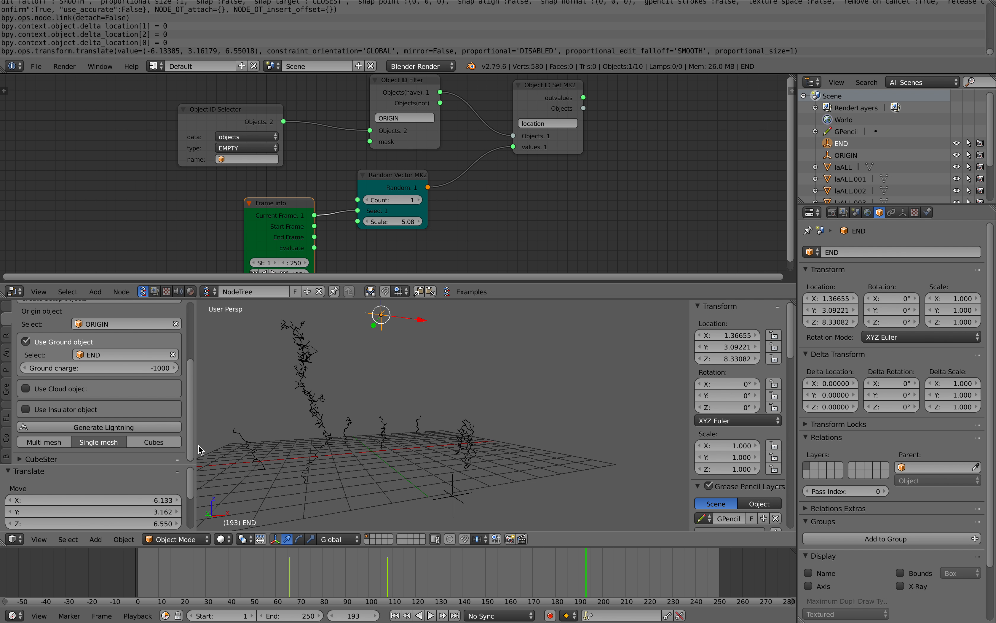
pyautogui.click(161, 430)
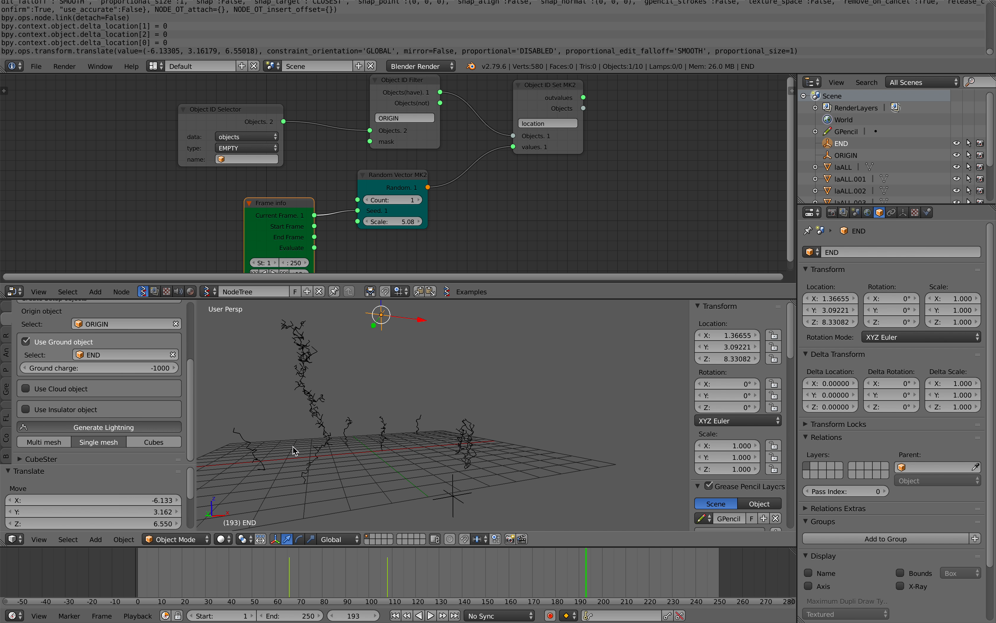
pyautogui.click(614, 565)
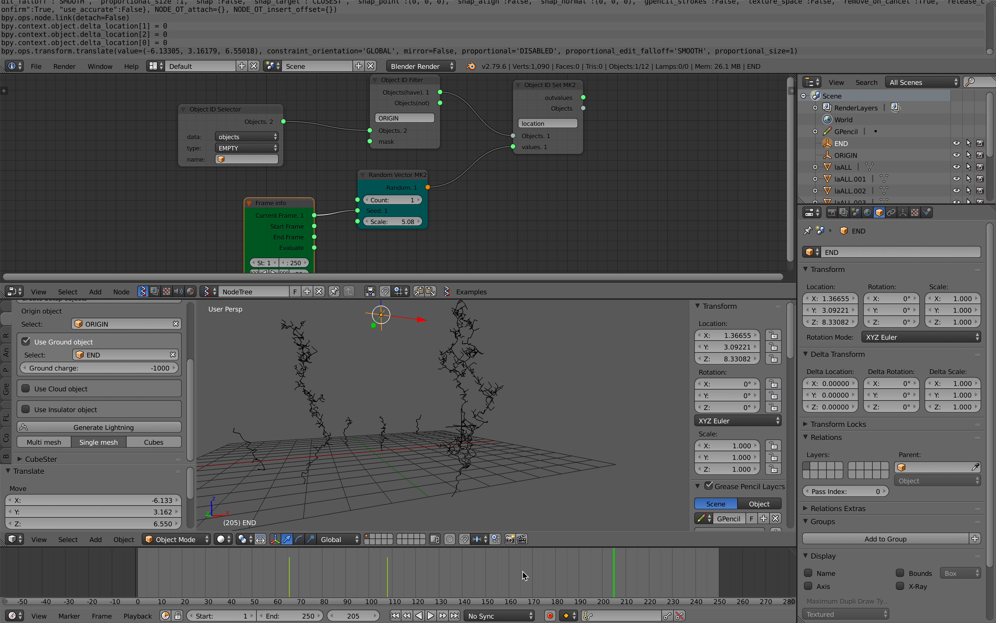
pyautogui.scroll(-2, 519, 575)
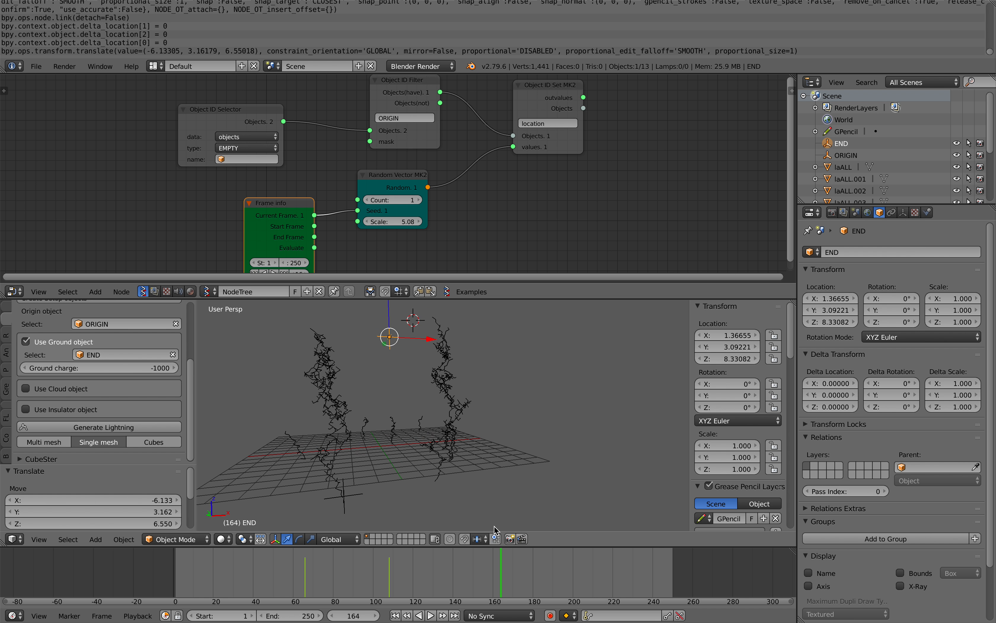
# - Select the laALL.010 bolt to inspect it, generate another lightning mesh at frame 158 and save the file
pyautogui.rightClick(448, 383)
pyautogui.rightClick(333, 376)
pyautogui.moveTo(334, 376); pyautogui.dragTo(360, 368, button='middle')
pyautogui.moveTo(385, 423); pyautogui.dragTo(381, 390, button='middle')
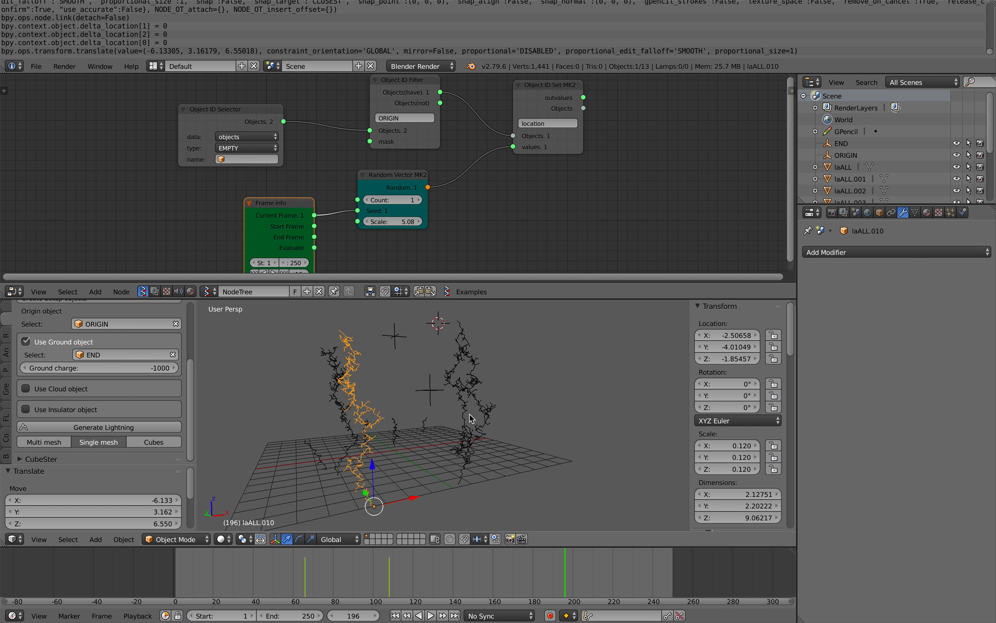
pyautogui.moveTo(352, 398); pyautogui.dragTo(369, 398, button='middle')
pyautogui.moveTo(591, 558); pyautogui.dragTo(563, 555)
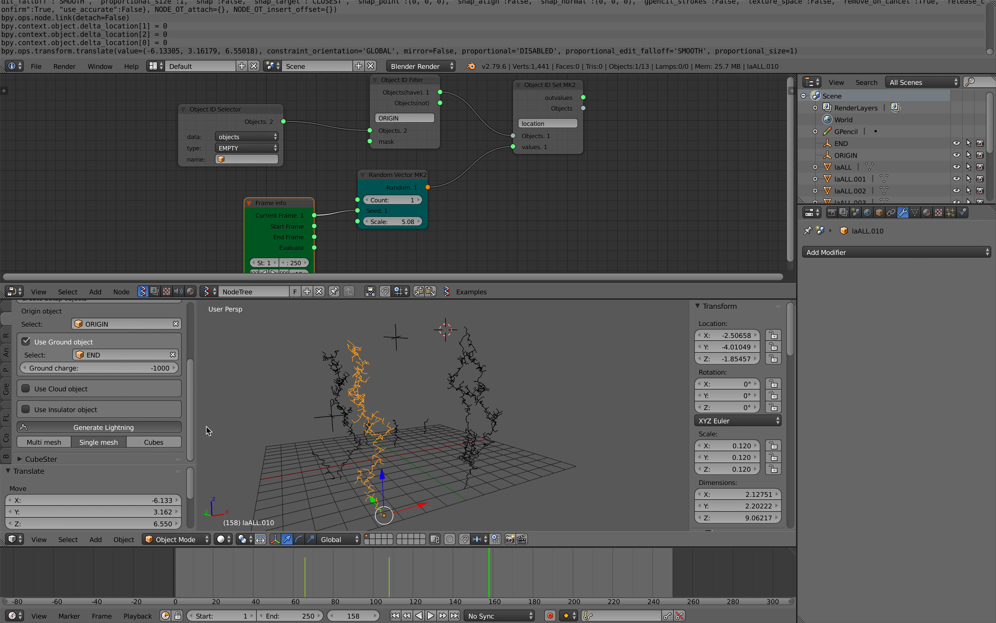
pyautogui.click(36, 66)
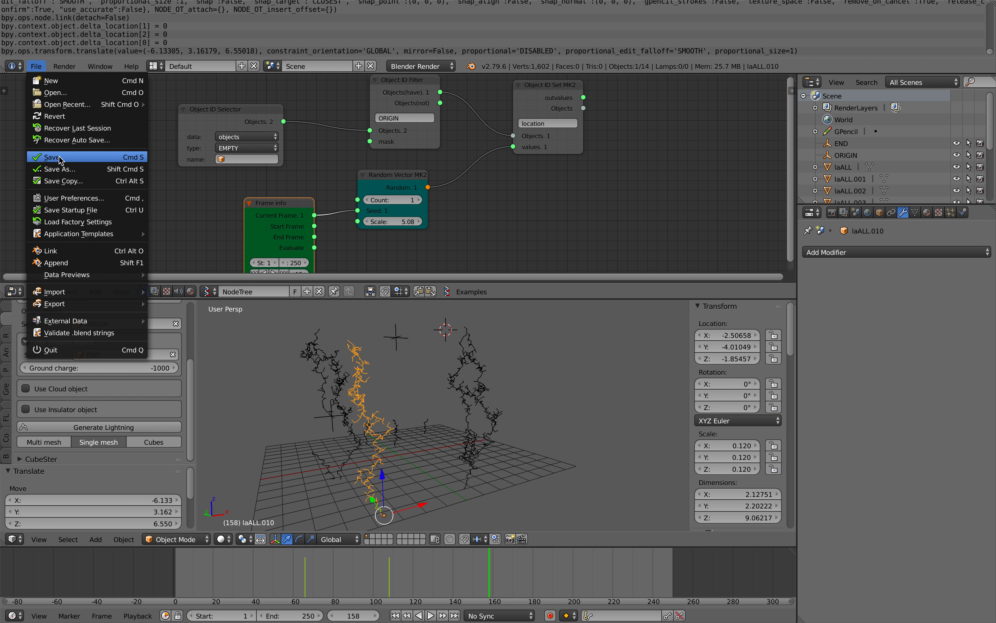
# - Open the recent file lightning_004.blend
pyautogui.click(41, 67)
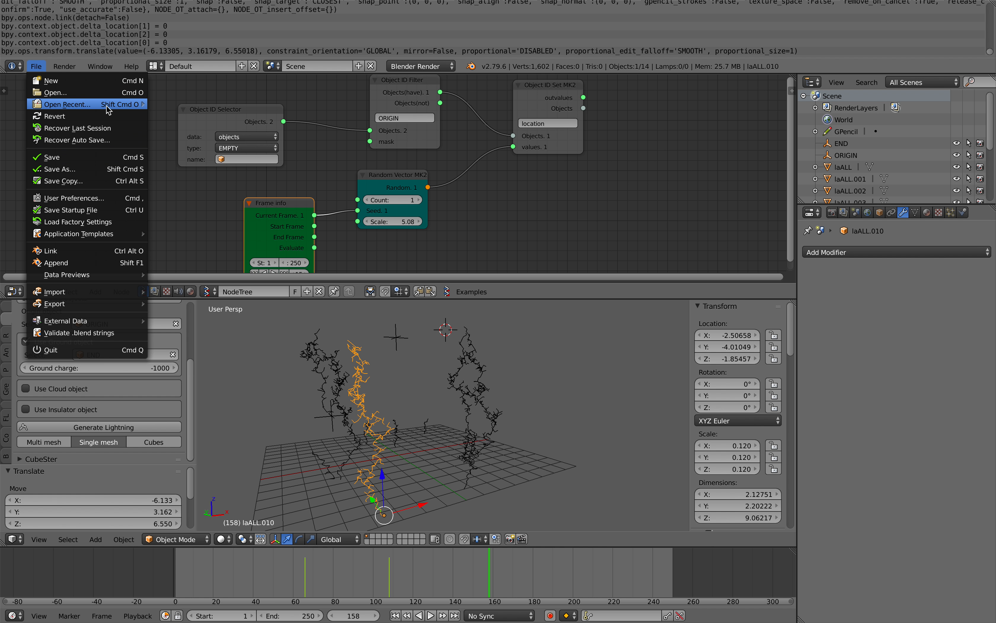
pyautogui.moveTo(134, 105)
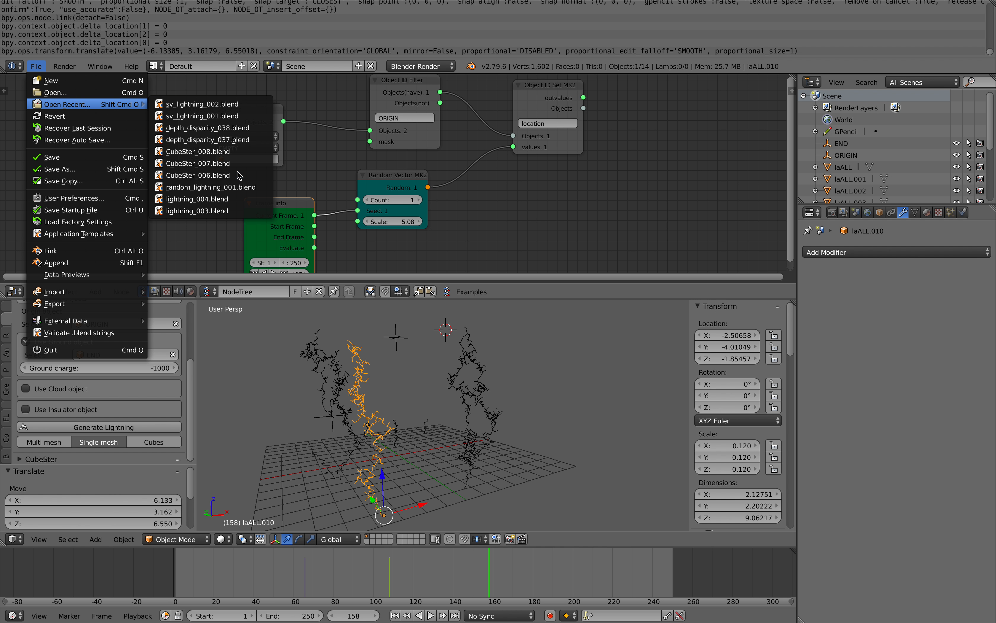
pyautogui.click(238, 199)
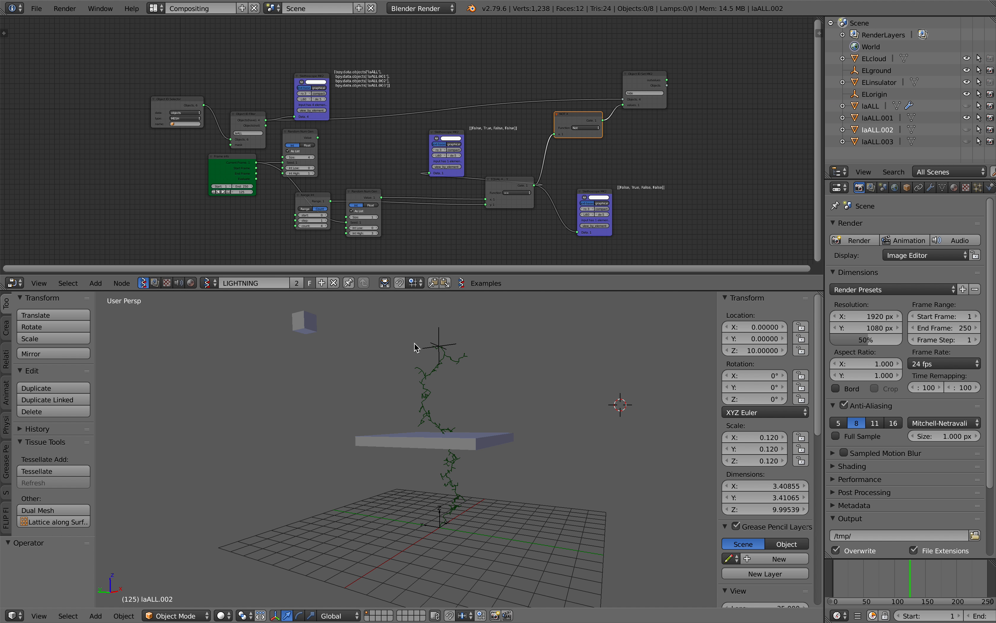
# - Scrub the timeline and step frame by frame to frame 77 to examine how the lightning meshes switch visibility
pyautogui.moveTo(864, 568); pyautogui.dragTo(871, 569)
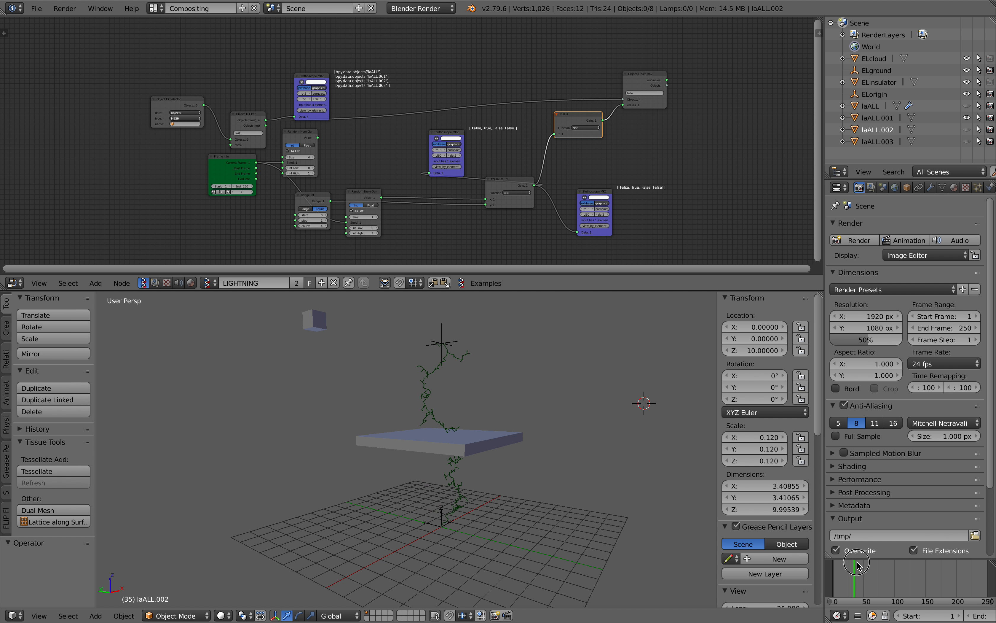
pyautogui.moveTo(874, 567); pyautogui.dragTo(857, 549)
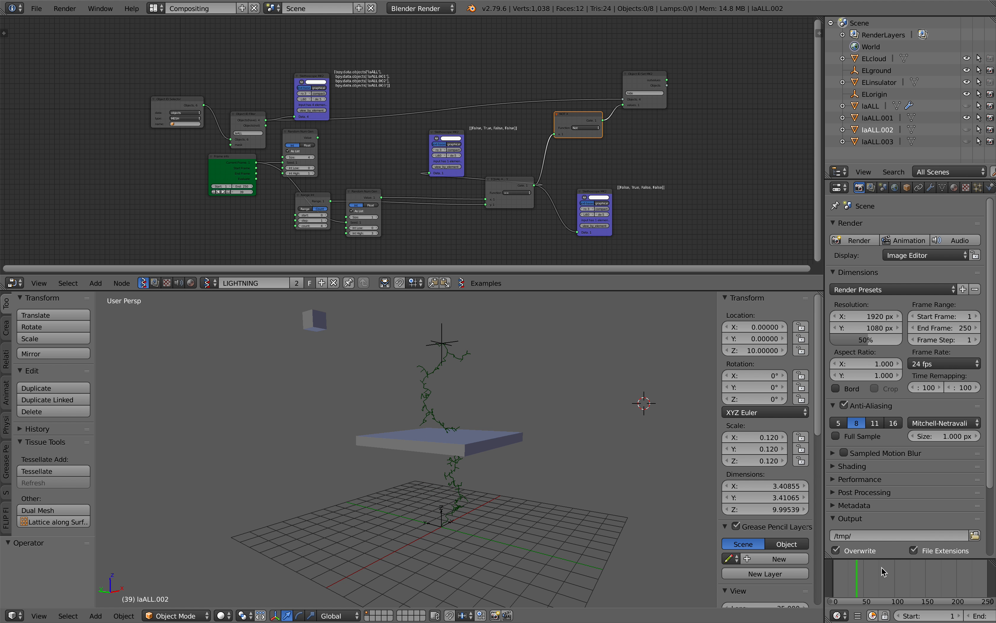
pyautogui.click(878, 576)
pyautogui.click(864, 562)
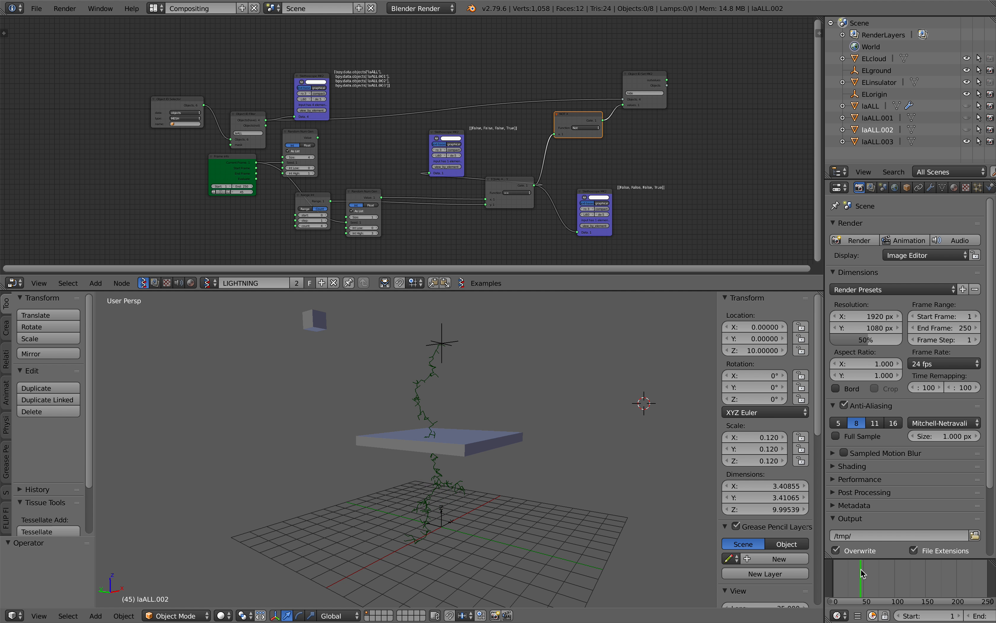
pyautogui.press('Right')
pyautogui.press('Right')
pyautogui.press('Right')
pyautogui.press('Right')
pyautogui.press('Right')
pyautogui.press('Right')
pyautogui.press('Right')
pyautogui.press('Right')
pyautogui.press('Right')
pyautogui.press('Right')
pyautogui.press('Right')
pyautogui.press('Right')
pyautogui.press('Right')
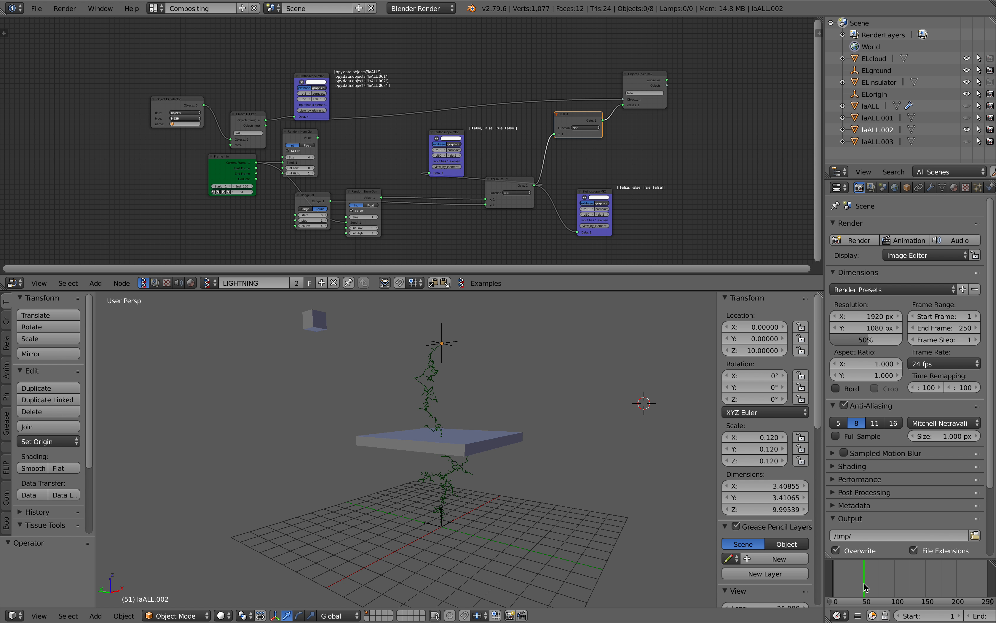
pyautogui.press('Right')
pyautogui.press('Right')
pyautogui.press('Right')
pyautogui.press('Right')
pyautogui.press('Right')
pyautogui.press('Right')
pyautogui.press('Right')
pyautogui.press('Right')
pyautogui.press('Right')
pyautogui.press('Right')
pyautogui.press('Right')
pyautogui.press('Right')
pyautogui.press('Right')
pyautogui.press('Right')
pyautogui.press('Right')
pyautogui.press('Right')
pyautogui.press('Right')
pyautogui.press('Right')
pyautogui.press('Right')
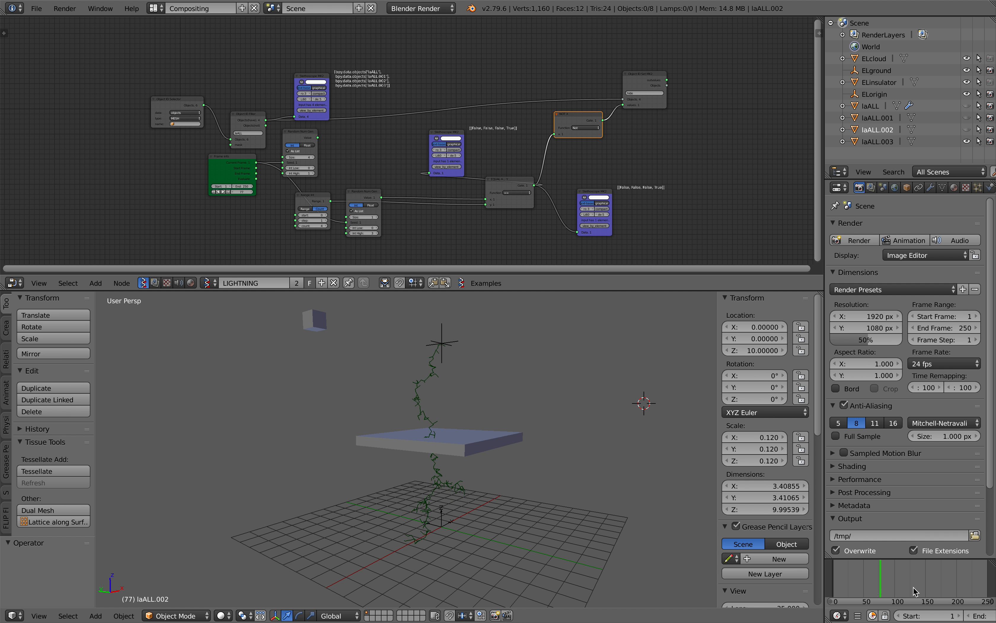
# - Enlarge the node editor and separate the EQUAL X, Y node from the Stethoscope node beside it
pyautogui.moveTo(648, 290); pyautogui.dragTo(667, 384)
pyautogui.scroll(4, 574, 292)
pyautogui.moveTo(570, 286); pyautogui.dragTo(547, 284, button='middle')
pyautogui.scroll(1, 544, 281)
pyautogui.moveTo(444, 177); pyautogui.dragTo(518, 158)
pyautogui.moveTo(528, 237); pyautogui.dragTo(440, 240)
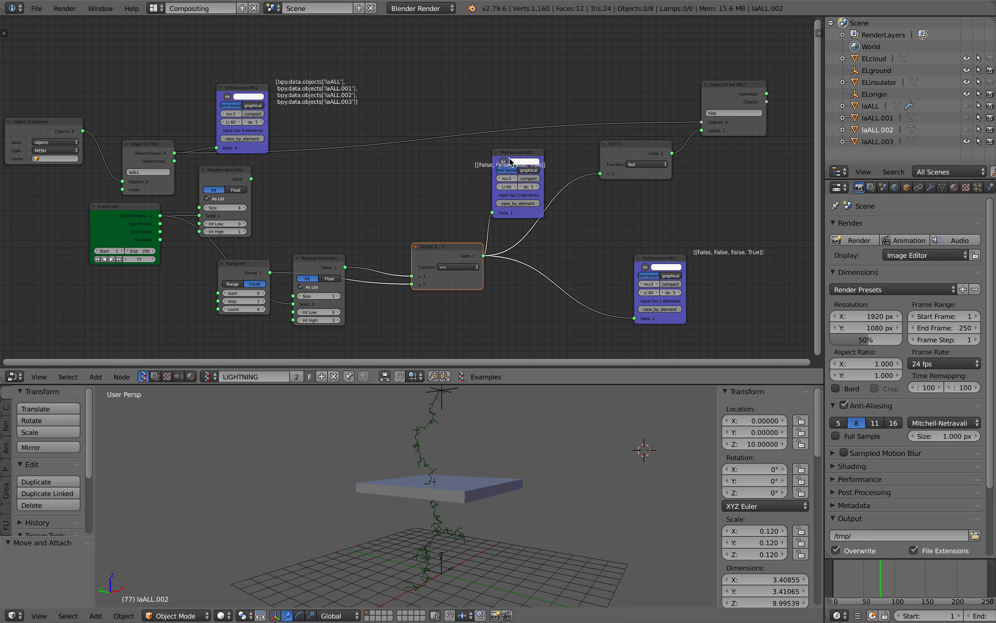
# - Stack the two Stethoscope nodes fed by EQUAL X, Y and shift the NOT X and Object ID Set MK2 nodes outward
pyautogui.moveTo(509, 159); pyautogui.dragTo(587, 217)
pyautogui.moveTo(630, 145); pyautogui.dragTo(647, 144)
pyautogui.moveTo(734, 129); pyautogui.dragTo(754, 124)
pyautogui.moveTo(648, 278); pyautogui.dragTo(584, 303)
pyautogui.moveTo(338, 201); pyautogui.dragTo(346, 190, button='middle')
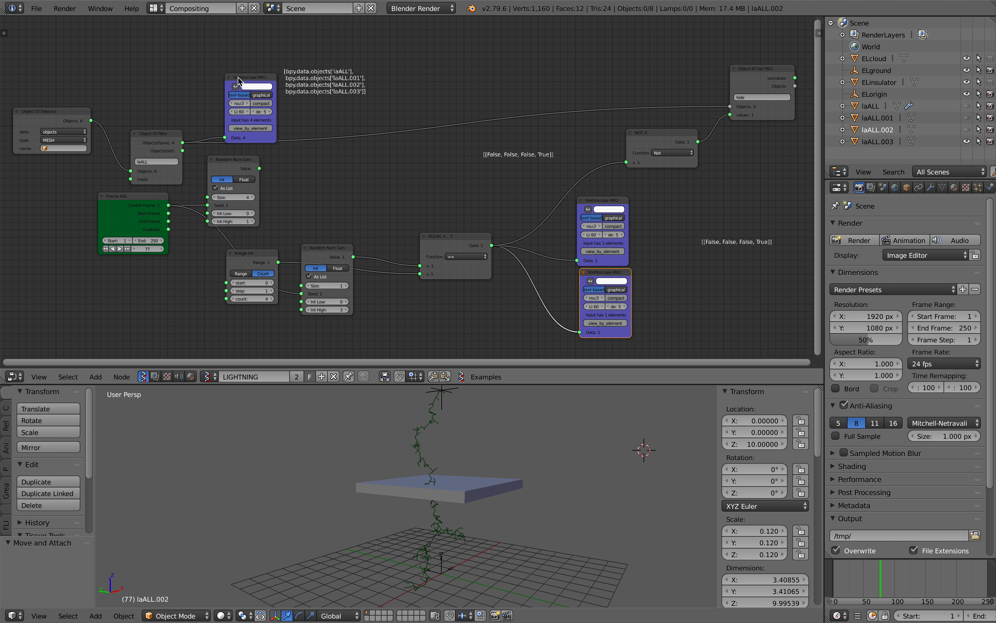
# - Reposition the object-list Stethoscope, Object ID Filter and Object ID Selector nodes for a clearer layout
pyautogui.moveTo(238, 80); pyautogui.dragTo(252, 54)
pyautogui.moveTo(155, 133); pyautogui.dragTo(157, 124)
pyautogui.moveTo(55, 122); pyautogui.dragTo(86, 129)
pyautogui.scroll(2, 69, 117)
pyautogui.moveTo(176, 134)
pyautogui.mouseDown()
pyautogui.moveTo(165, 129)
pyautogui.moveTo(186, 136)
pyautogui.mouseUp()
pyautogui.moveTo(276, 174); pyautogui.dragTo(257, 176)
# - Spread out the two Random Num Gen nodes, Frame info, Range Int and EQUAL X, Y nodes
pyautogui.moveTo(365, 166); pyautogui.dragTo(274, 167, button='middle')
pyautogui.scroll(-1, 314, 161)
pyautogui.moveTo(246, 160); pyautogui.dragTo(273, 151)
pyautogui.moveTo(143, 199); pyautogui.dragTo(109, 225)
pyautogui.moveTo(270, 266); pyautogui.dragTo(244, 278)
pyautogui.moveTo(371, 268); pyautogui.dragTo(362, 228)
pyautogui.moveTo(413, 232); pyautogui.dragTo(359, 219, button='middle')
pyautogui.moveTo(427, 235); pyautogui.dragTo(413, 240)
pyautogui.moveTo(230, 177); pyautogui.dragTo(242, 176, button='middle')
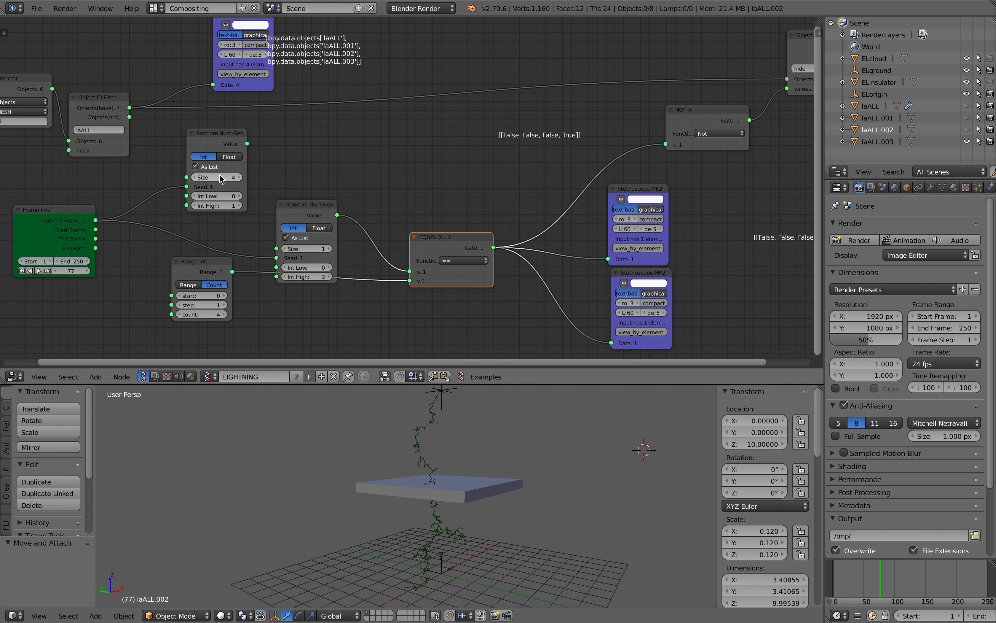
# - Move the second Random Num Gen node away from Range Int and place NOT X above the stacked Stethoscope nodes
pyautogui.moveTo(280, 220); pyautogui.dragTo(315, 202)
pyautogui.moveTo(288, 243); pyautogui.dragTo(263, 243, button='middle')
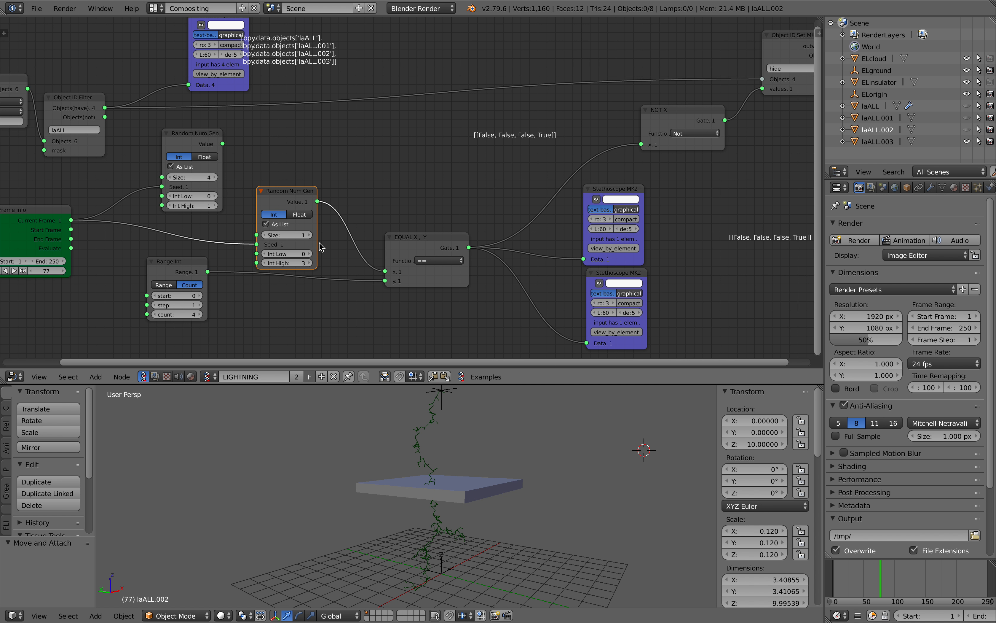
pyautogui.moveTo(339, 253); pyautogui.dragTo(310, 258, button='middle')
pyautogui.moveTo(369, 243)
pyautogui.mouseDown()
pyautogui.moveTo(365, 232)
pyautogui.moveTo(368, 246)
pyautogui.mouseUp()
pyautogui.moveTo(377, 251); pyautogui.dragTo(303, 254, button='middle')
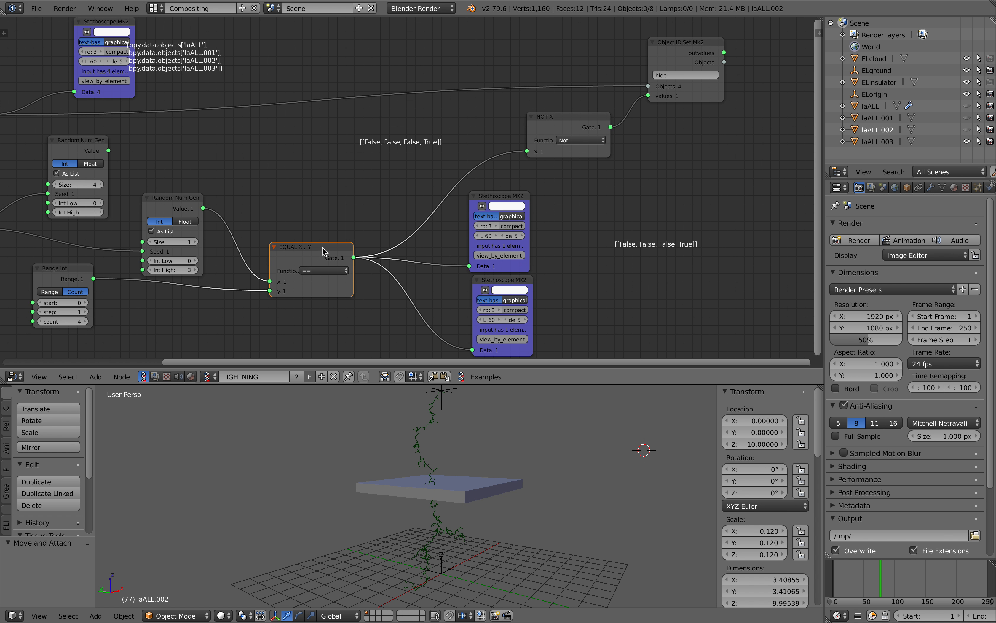
pyautogui.moveTo(419, 182); pyautogui.dragTo(371, 170, button='middle')
pyautogui.moveTo(505, 119); pyautogui.dragTo(447, 117)
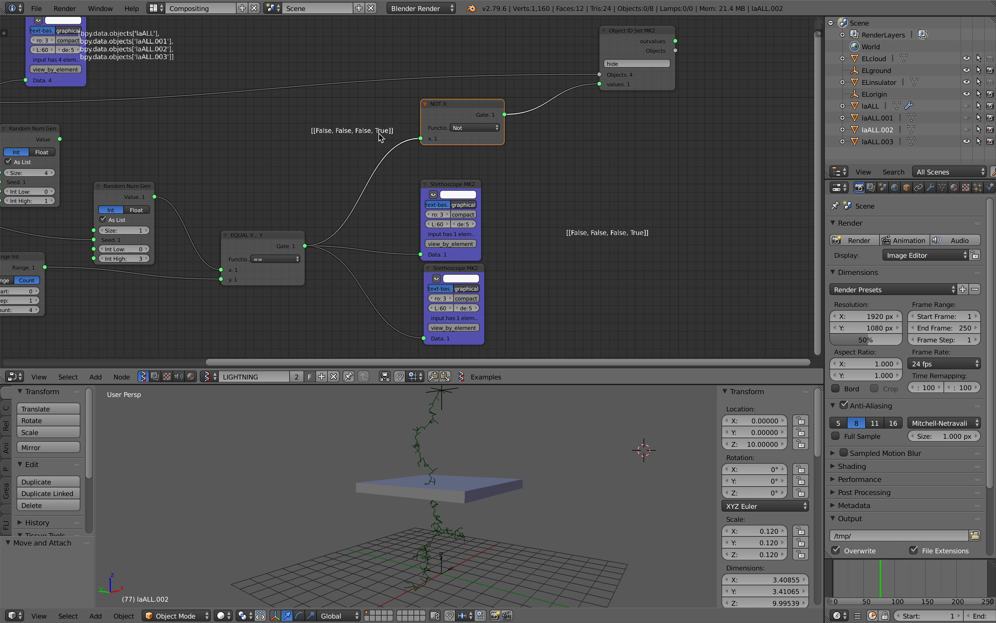
pyautogui.scroll(1, 618, 239)
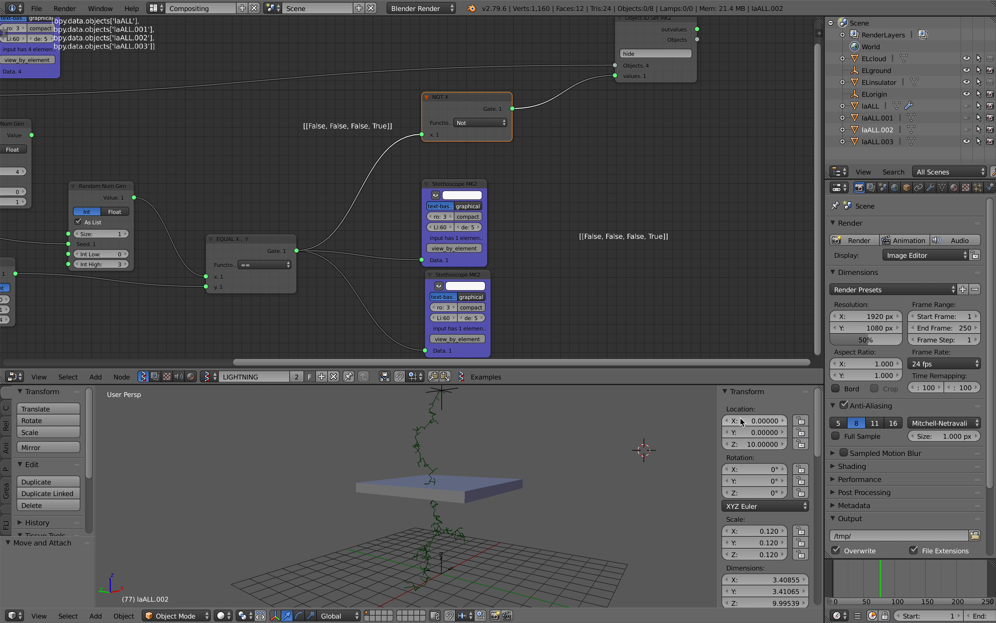
# - Scrub the timeline to frames 89 and 62 to compare the Stethoscope outputs with the visible lightning
pyautogui.moveTo(876, 590)
pyautogui.mouseDown()
pyautogui.moveTo(921, 583)
pyautogui.moveTo(887, 576)
pyautogui.mouseUp()
pyautogui.scroll(-1, 555, 488)
pyautogui.moveTo(554, 483); pyautogui.dragTo(568, 488, button='middle')
pyautogui.scroll(-1, 569, 488)
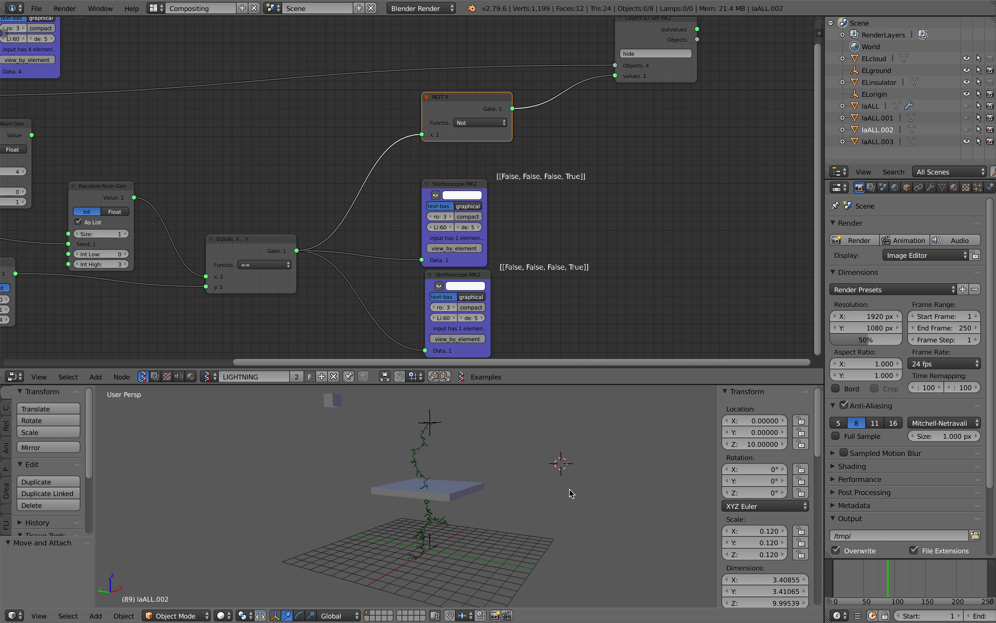
pyautogui.moveTo(867, 580)
pyautogui.mouseDown()
pyautogui.moveTo(880, 579)
pyautogui.moveTo(871, 578)
pyautogui.mouseUp()
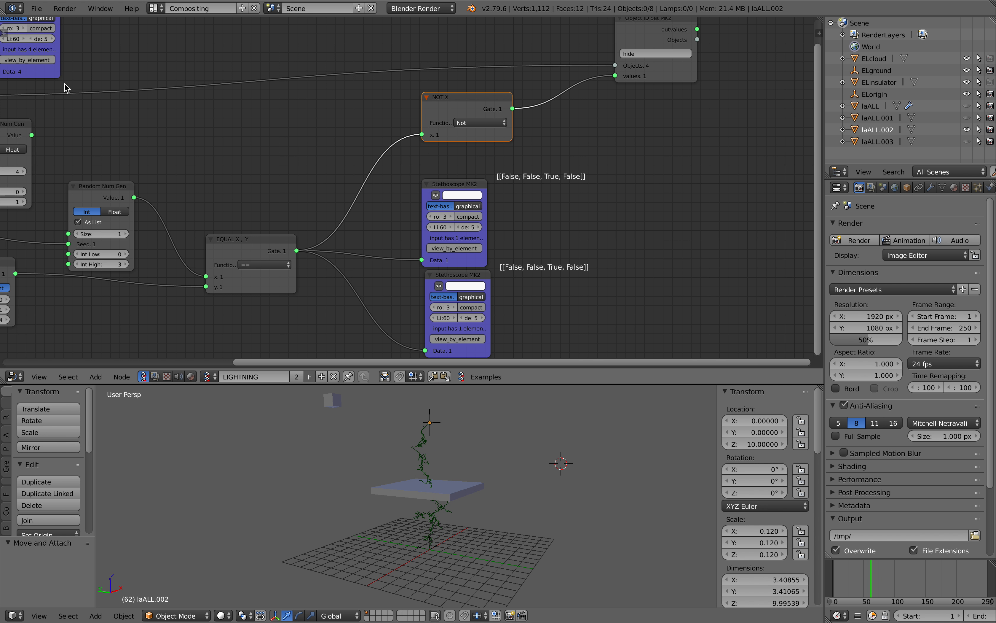
# - Reopen sv_lightning_002.blend and generate a lightning mesh at frame 217
pyautogui.click(37, 9)
pyautogui.moveTo(68, 46)
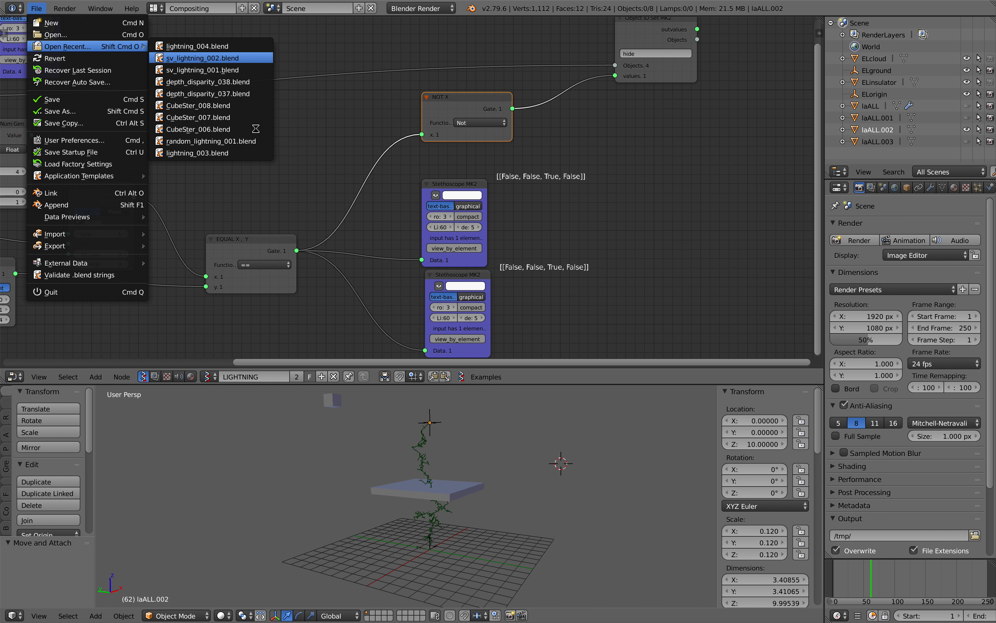
pyautogui.click(181, 57)
pyautogui.moveTo(540, 571); pyautogui.dragTo(607, 562)
pyautogui.click(149, 428)
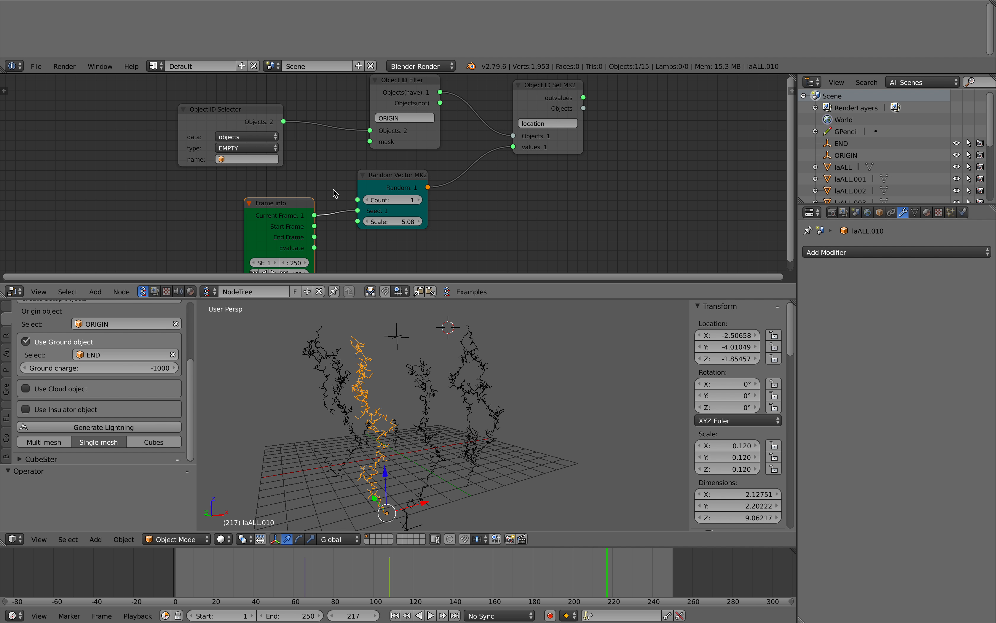
# - Sketch a large oval with a centre dot and radiating branches beside the lightning using the grease pencil
pyautogui.scroll(-3, 465, 399)
pyautogui.moveTo(514, 380)
pyautogui.mouseDown(button='middle')
pyautogui.moveTo(442, 378)
pyautogui.moveTo(466, 368)
pyautogui.mouseUp(button='middle')
pyautogui.moveTo(480, 331)
pyautogui.mouseDown()
pyautogui.moveTo(451, 363)
pyautogui.moveTo(554, 433)
pyautogui.moveTo(533, 329)
pyautogui.moveTo(478, 331)
pyautogui.mouseUp()
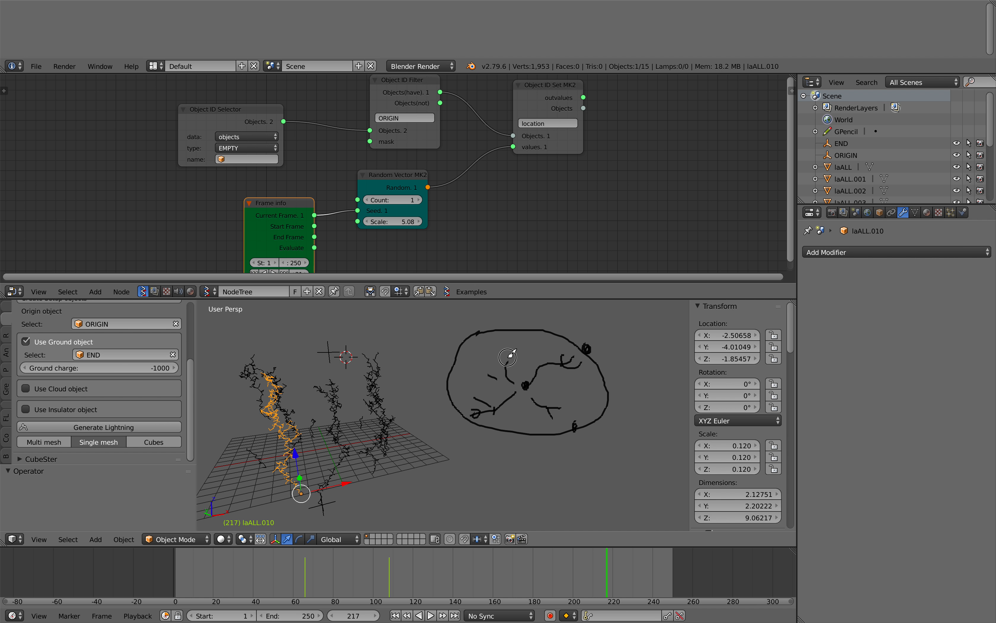
# - Move the laALL.012 lightning mesh by about 5.9 on X, -3.6 on Y and -0.4 on Z
pyautogui.rightClick(337, 417)
pyautogui.moveTo(364, 441); pyautogui.dragTo(367, 419, button='middle')
pyautogui.press('g')
pyautogui.click(465, 428)
# - Rotate laALL.012 freely with trackball rotation, then by a further 26.9° so it lies roughly horizontal
pyautogui.press('r')
pyautogui.press('r')
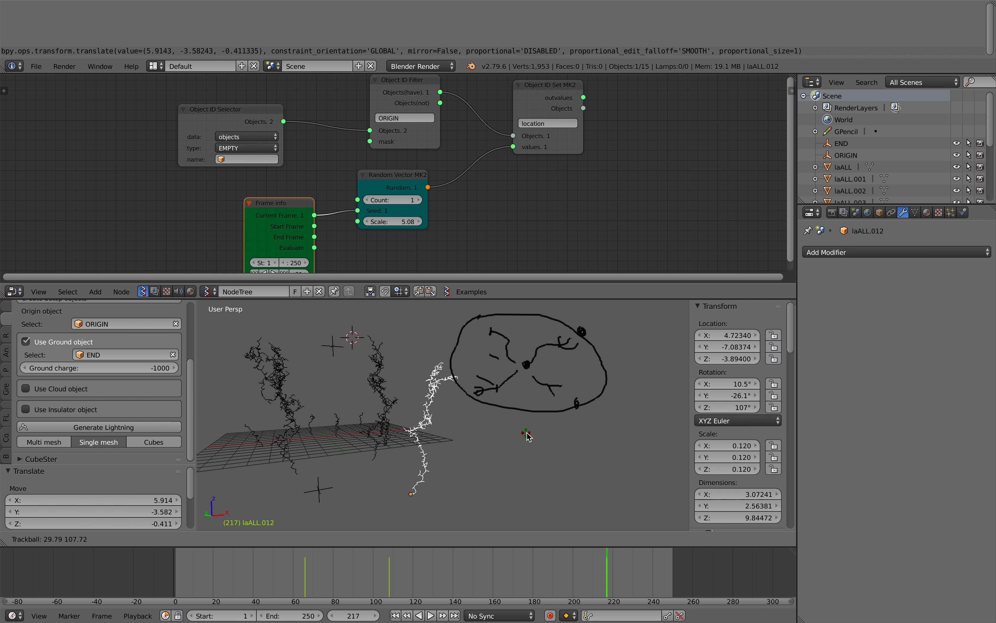
pyautogui.click(519, 451)
pyautogui.press('r')
pyautogui.click(493, 436)
pyautogui.moveTo(492, 436); pyautogui.dragTo(487, 415, button='middle')
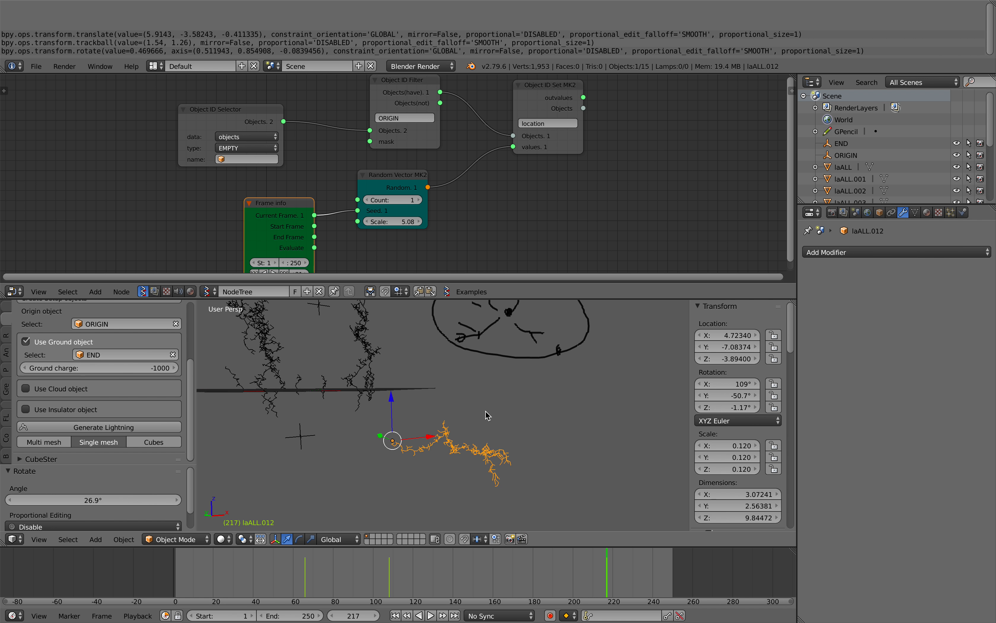
# - Draw a grease pencil arrow along the direction of the rotated bolt and a line beside its origin
pyautogui.moveTo(427, 410); pyautogui.dragTo(529, 430)
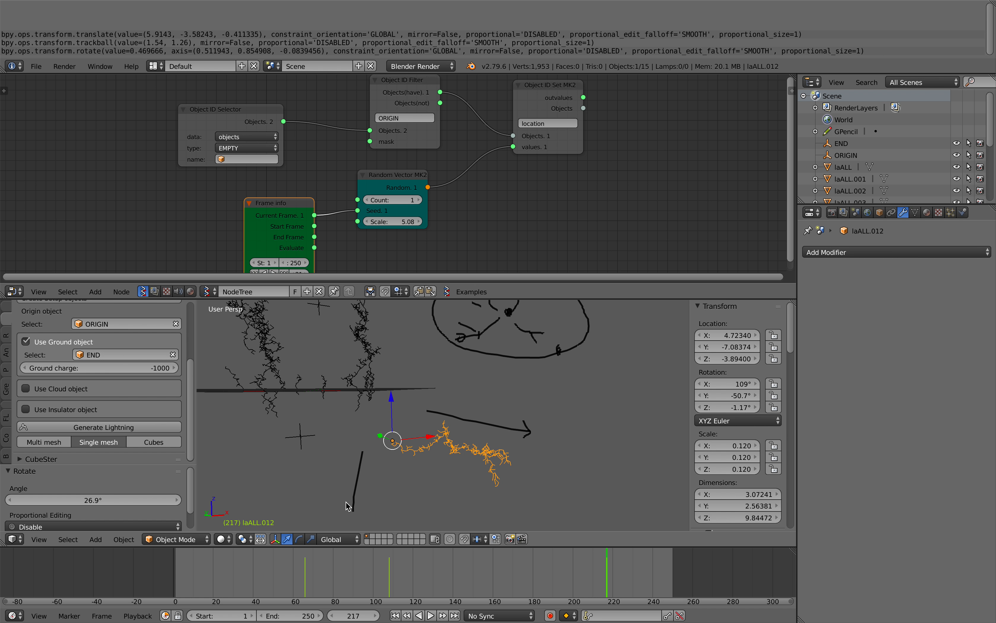
pyautogui.moveTo(418, 424); pyautogui.dragTo(420, 442, button='middle')
# - Scrub the timeline to frame 70 and bring the Laplacian Lightning iteration, grid and straightness settings into view
pyautogui.moveTo(535, 572); pyautogui.dragTo(313, 605)
pyautogui.scroll(3, 388, 434)
pyautogui.moveTo(388, 433); pyautogui.dragTo(415, 433, button='middle')
pyautogui.scroll(-3, 416, 432)
pyautogui.scroll(5, 80, 347)
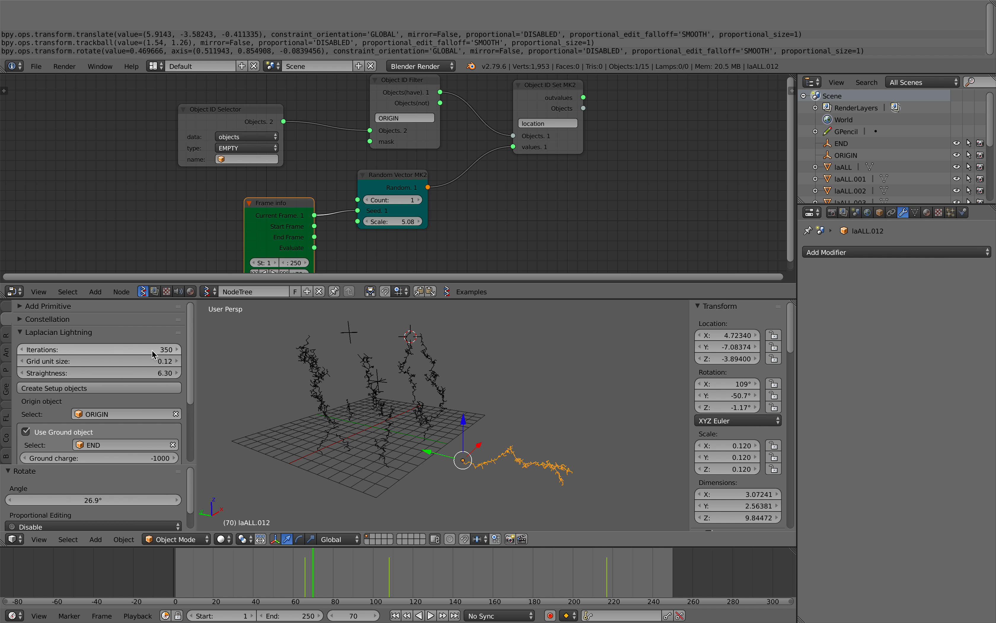
# - Enlarge the node editor around the full node tree and give NodeTree a fake user
pyautogui.scroll(-1, 427, 252)
pyautogui.moveTo(427, 252); pyautogui.dragTo(391, 253, button='middle')
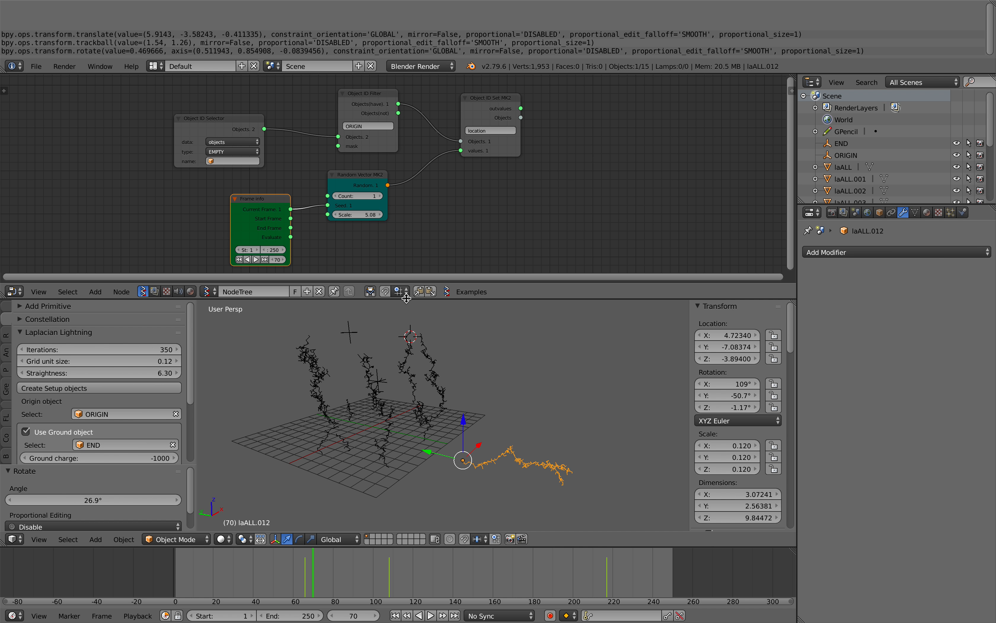
pyautogui.moveTo(406, 299); pyautogui.dragTo(333, 327)
pyautogui.click(295, 318)
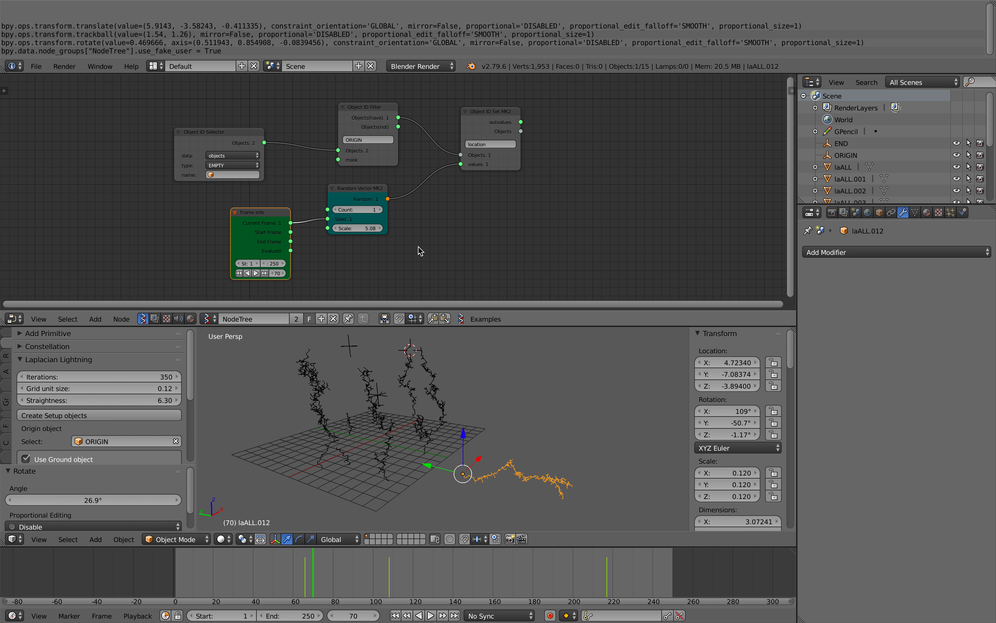